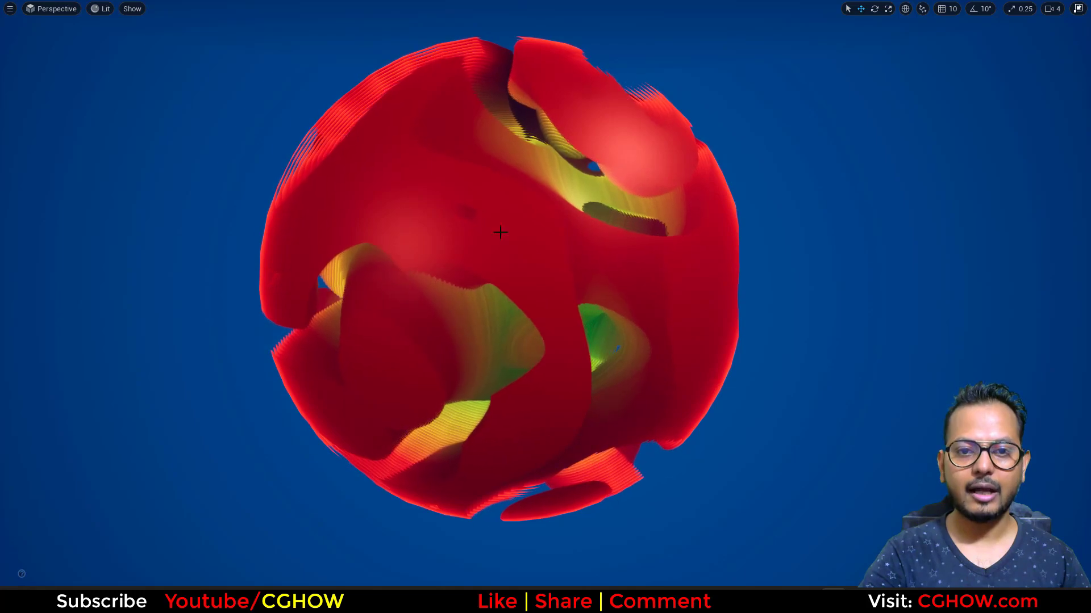
# Duplicate the red Niagara sphere and place the copy beside the original with a gap between them.
pyautogui.click(499, 232)
pyautogui.moveTo(473, 280); pyautogui.dragTo(838, 333)
pyautogui.scroll(-2, 761, 360)
pyautogui.scroll(-3, 762, 360)
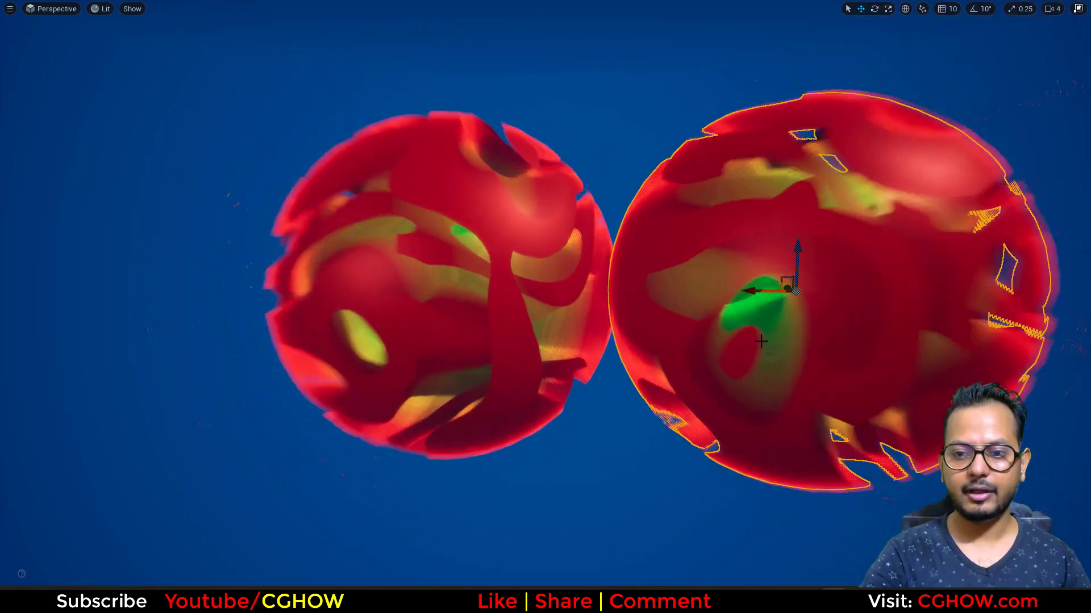
pyautogui.moveTo(731, 291); pyautogui.dragTo(778, 289)
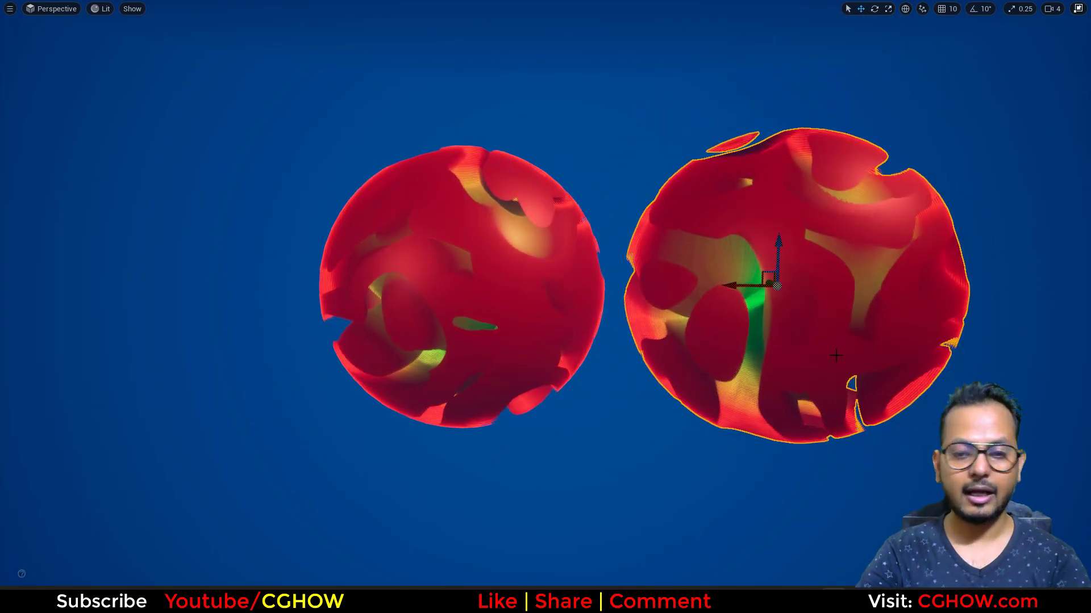
# Leave the full-screen viewport and set the copied sphere's Color override to bright yellow.
pyautogui.press('F11')
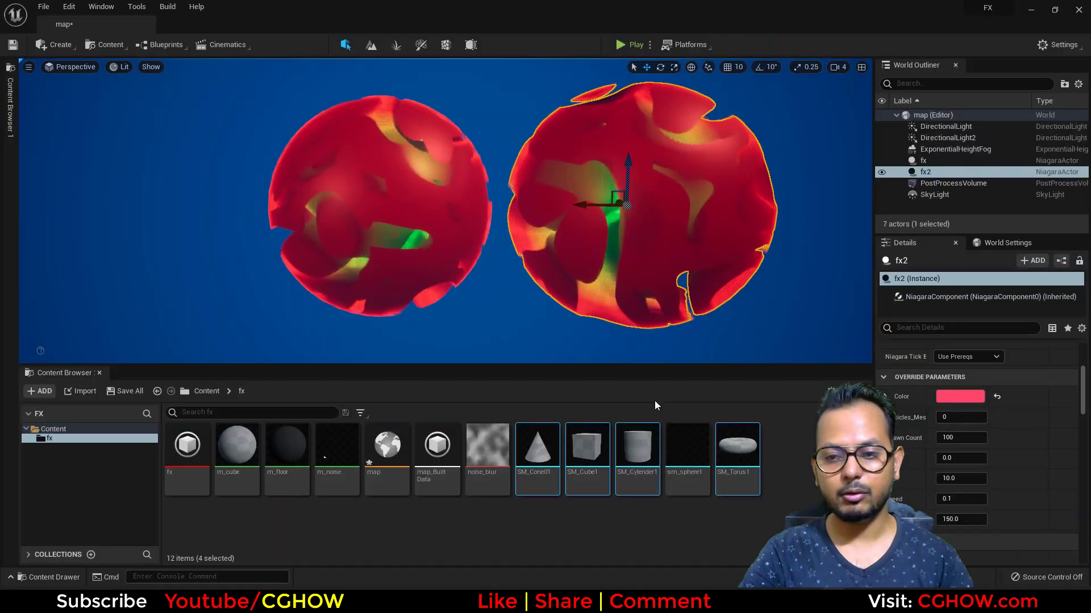
pyautogui.click(959, 399)
pyautogui.click(808, 435)
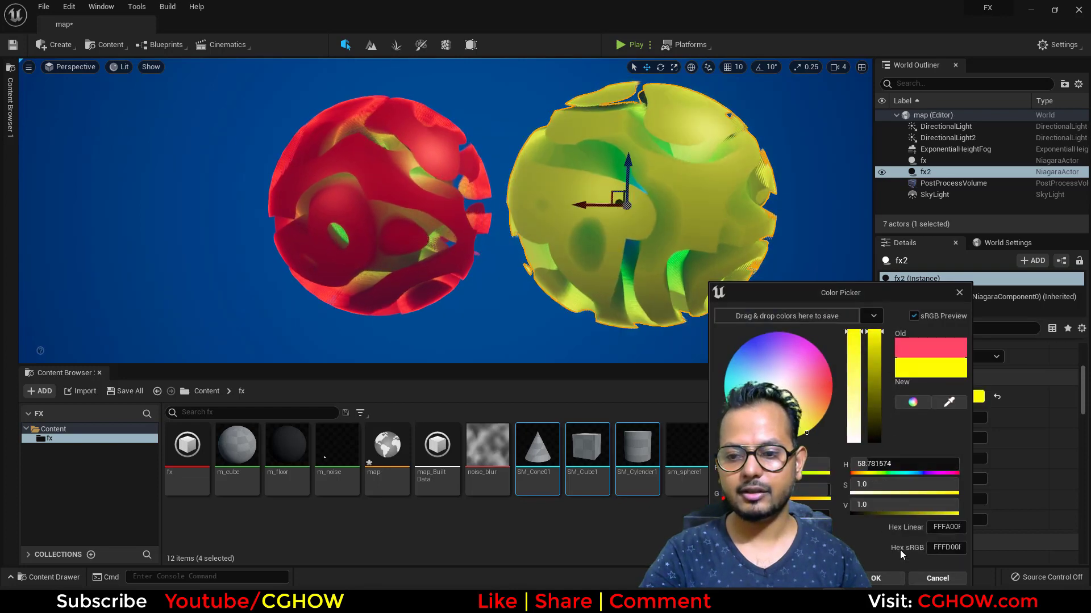
pyautogui.click(896, 579)
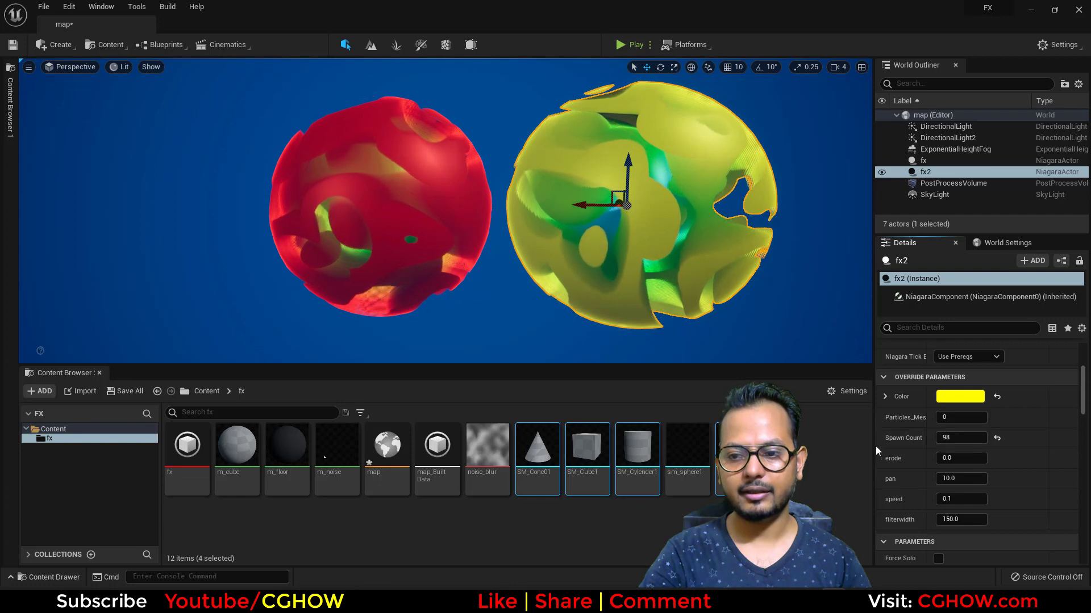
# Try a Spawn Count of 10 on the yellow sphere and return it to 100.
pyautogui.click(953, 438)
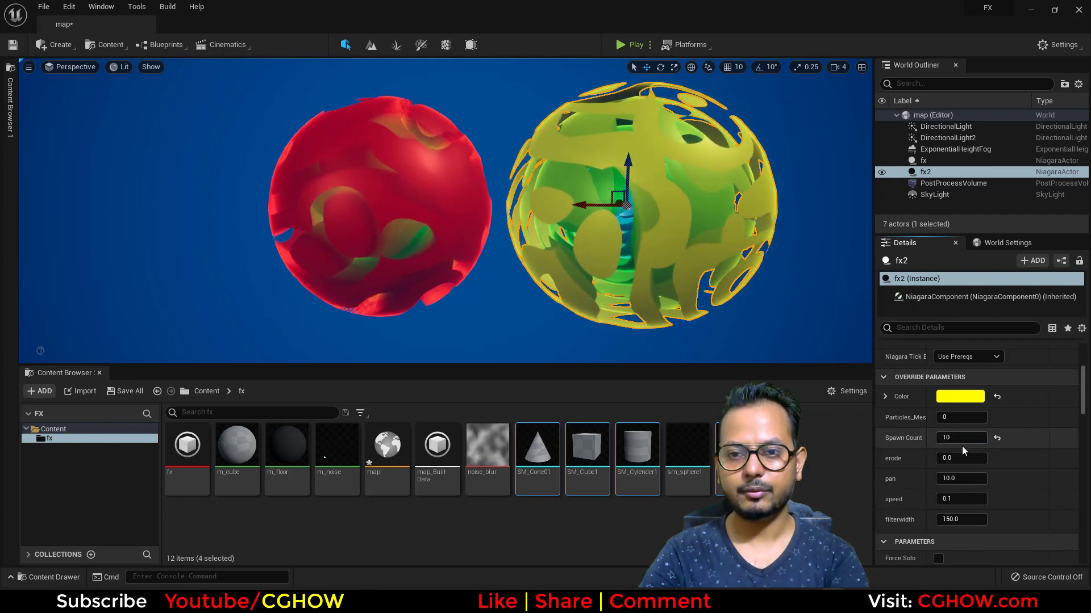
pyautogui.click(960, 438)
pyautogui.write('0')
# Try erode 0.5 and pan 200 on the yellow sphere, returning them to 0.0 and 10.
pyautogui.click(960, 458)
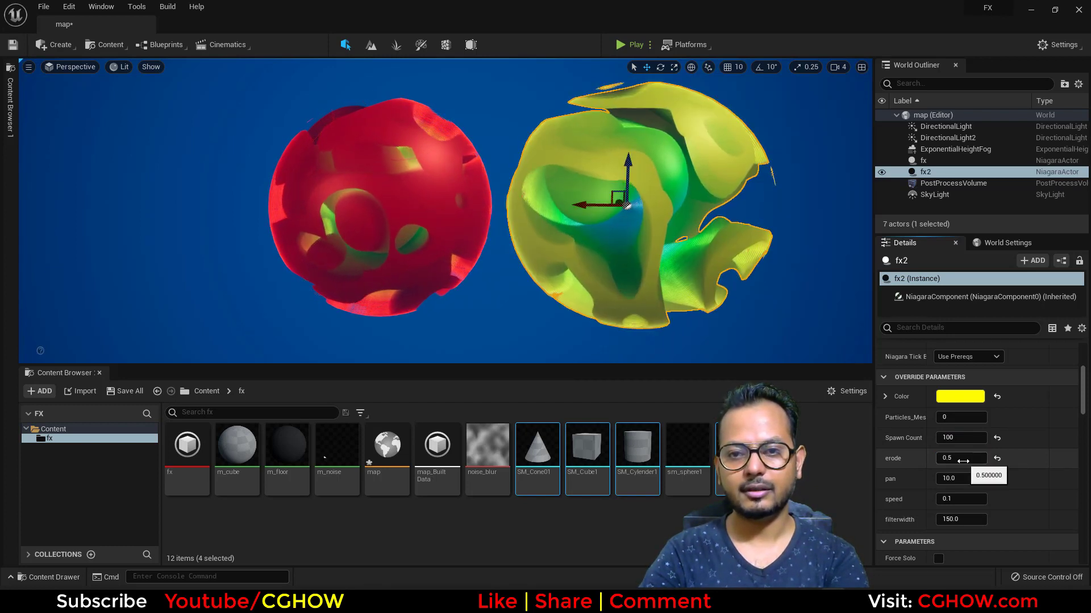
pyautogui.press('BackSpace')
pyautogui.press('BackSpace')
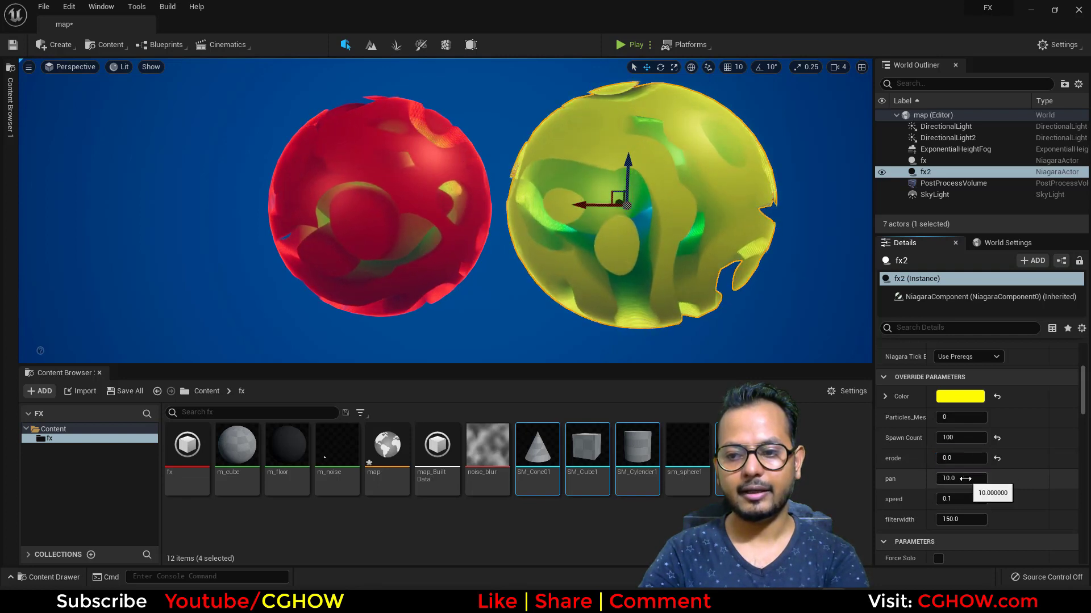
pyautogui.press('Return')
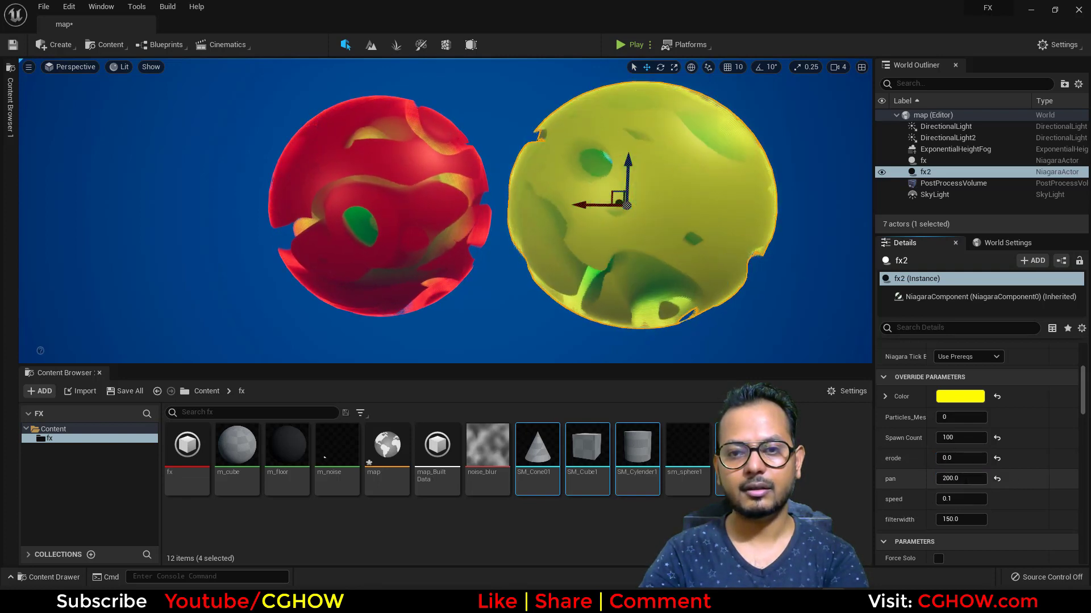
pyautogui.write('10')
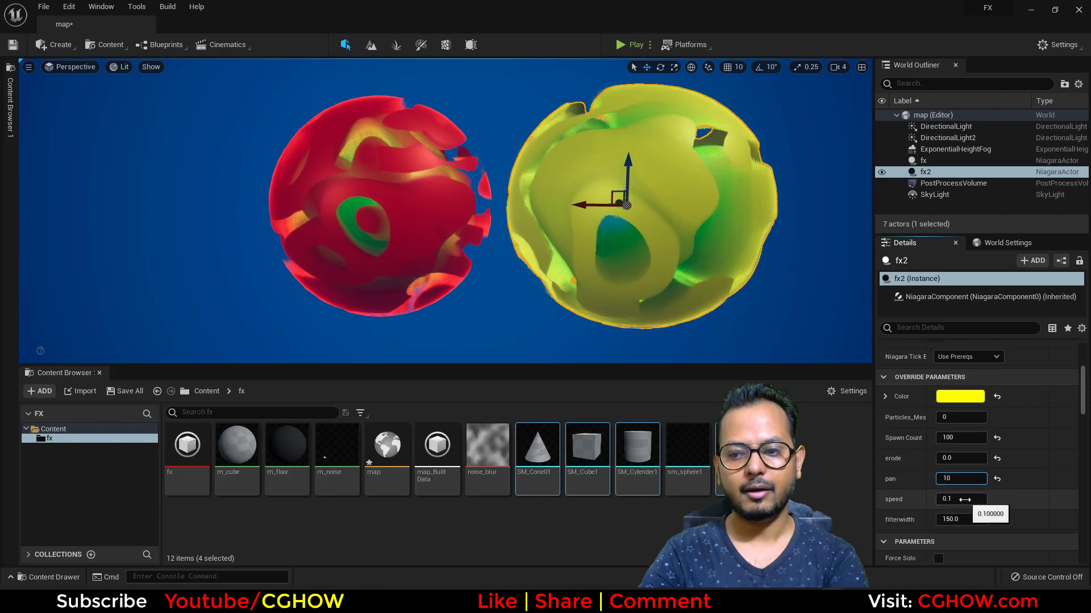
# Try a speed of 1.0 on the yellow sphere and return it to 0.1.
pyautogui.click(964, 499)
pyautogui.write('1')
pyautogui.press('Return')
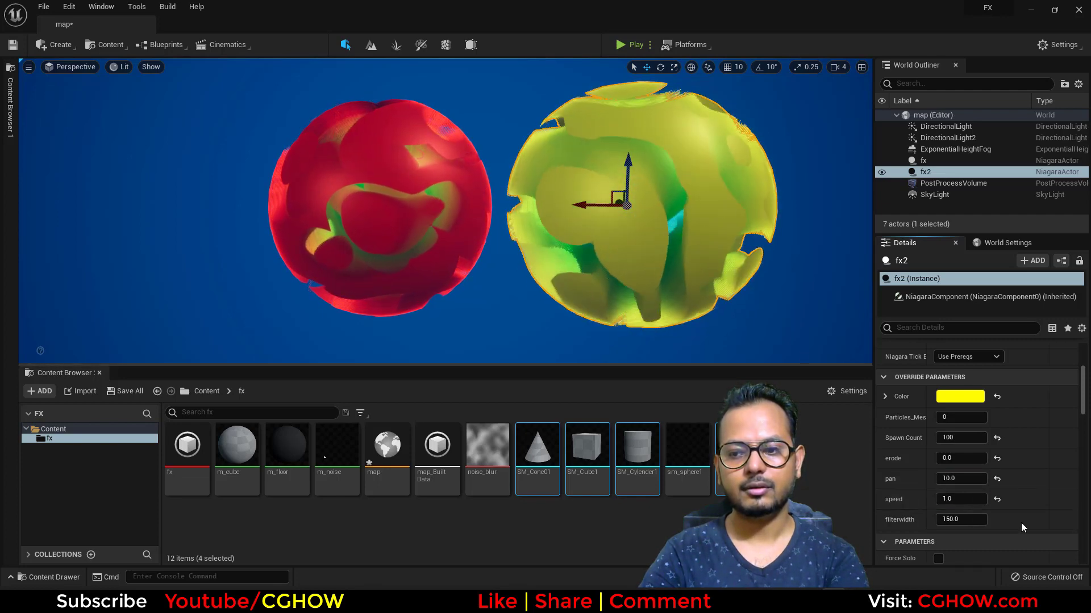
pyautogui.click(979, 500)
pyautogui.write('.1')
pyautogui.press('Return')
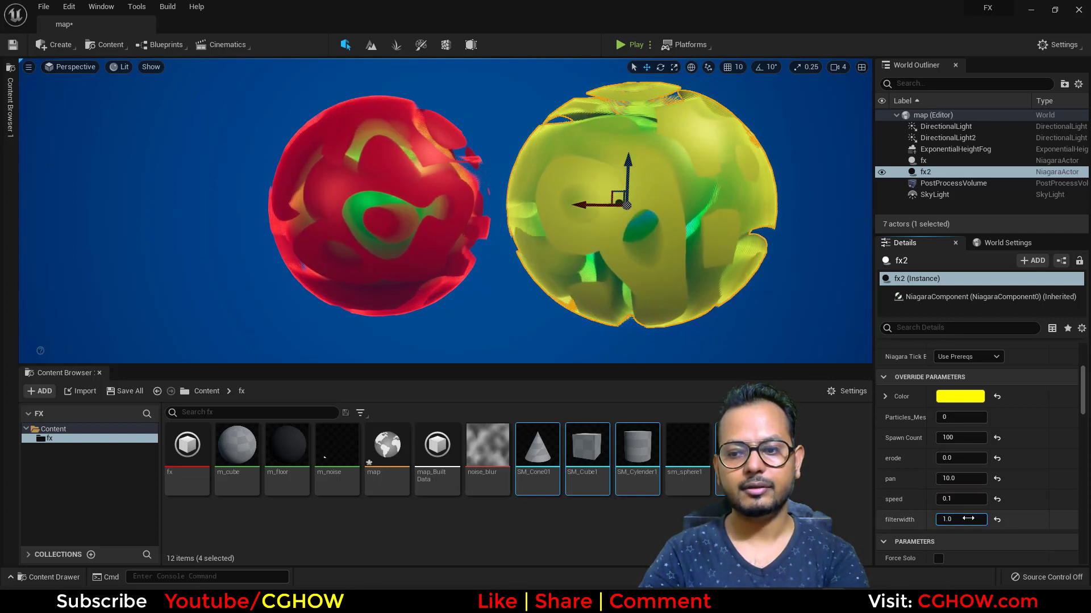
# Set the yellow sphere's filterwidth to 1000 and deselect it.
pyautogui.click(968, 518)
pyautogui.write('1000')
pyautogui.press('Return')
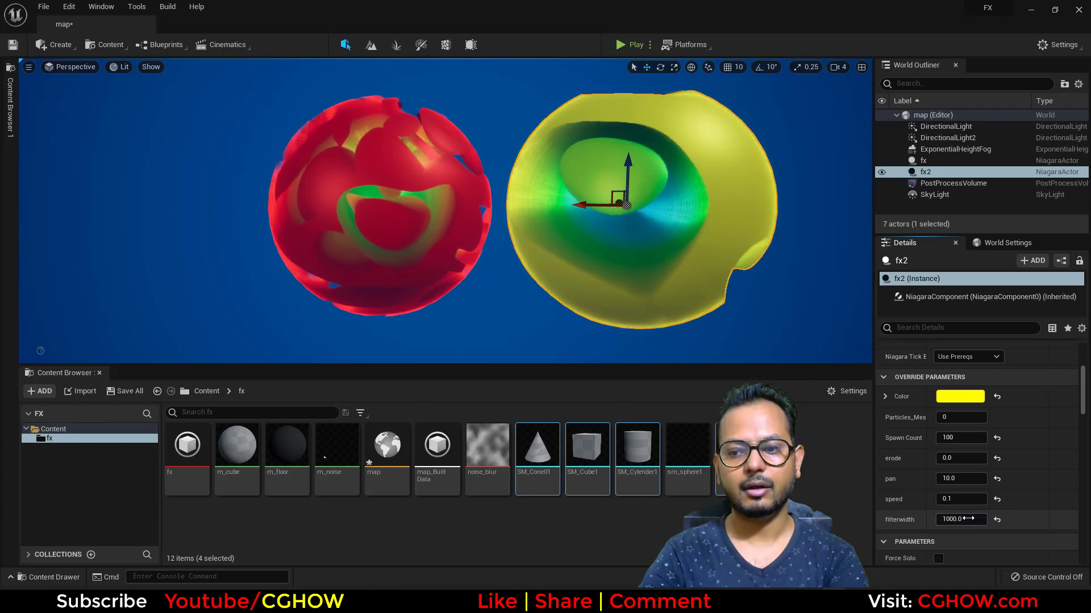
pyautogui.click(772, 301)
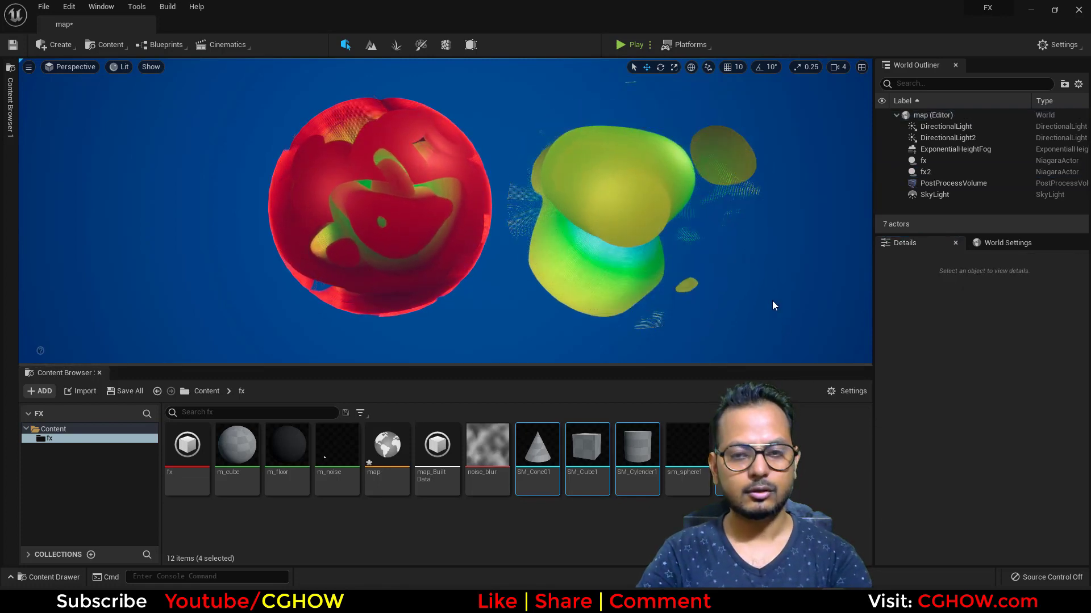
# Compare both spheres in the full-screen viewport, and give the restored viewport more height above the Content Browser.
pyautogui.press('F11')
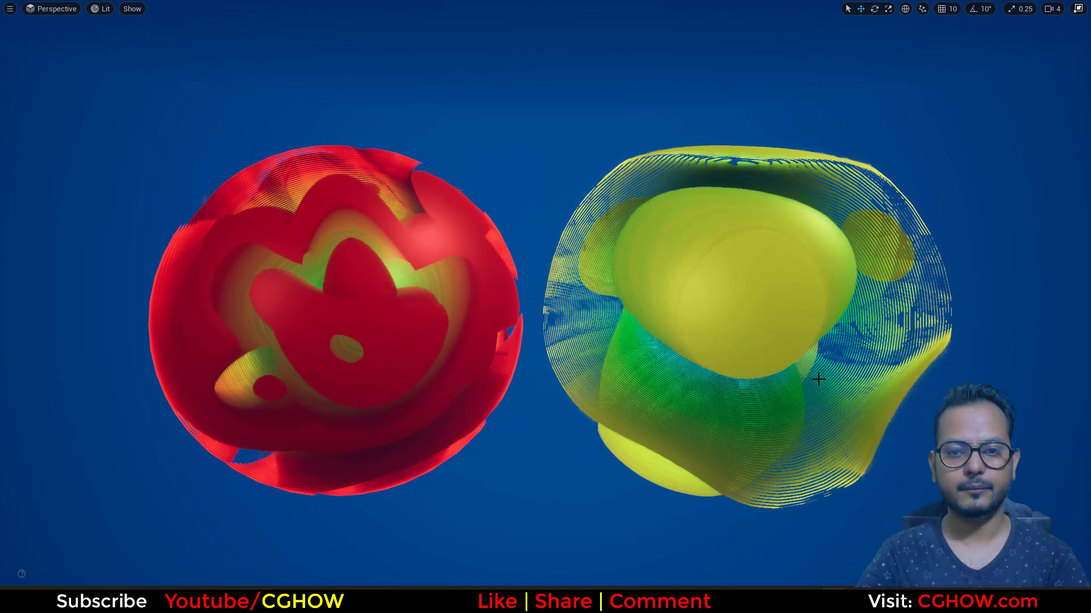
pyautogui.press('F11')
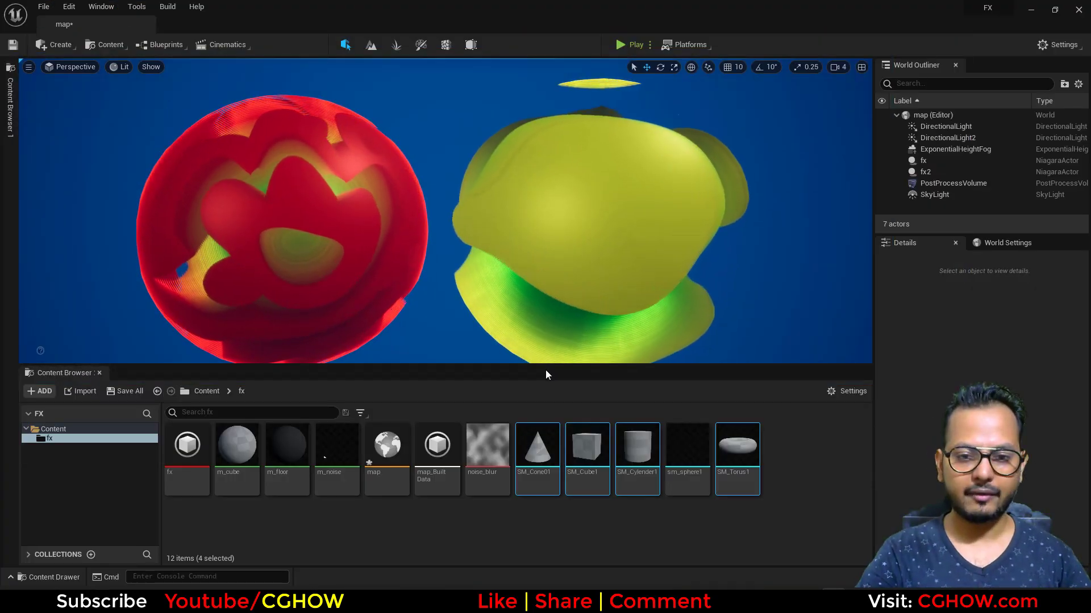
pyautogui.moveTo(540, 368); pyautogui.dragTo(540, 403)
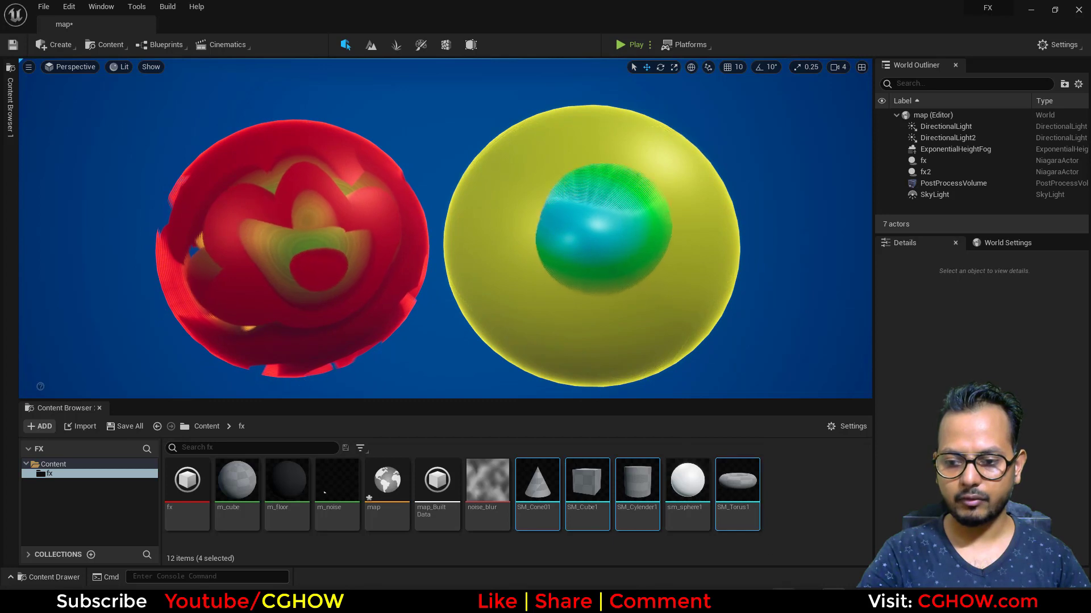
# Switch to Your Phone to show the "Layered 3d Noise shader" tweet as the reference, and close its window.
pyautogui.click(784, 602)
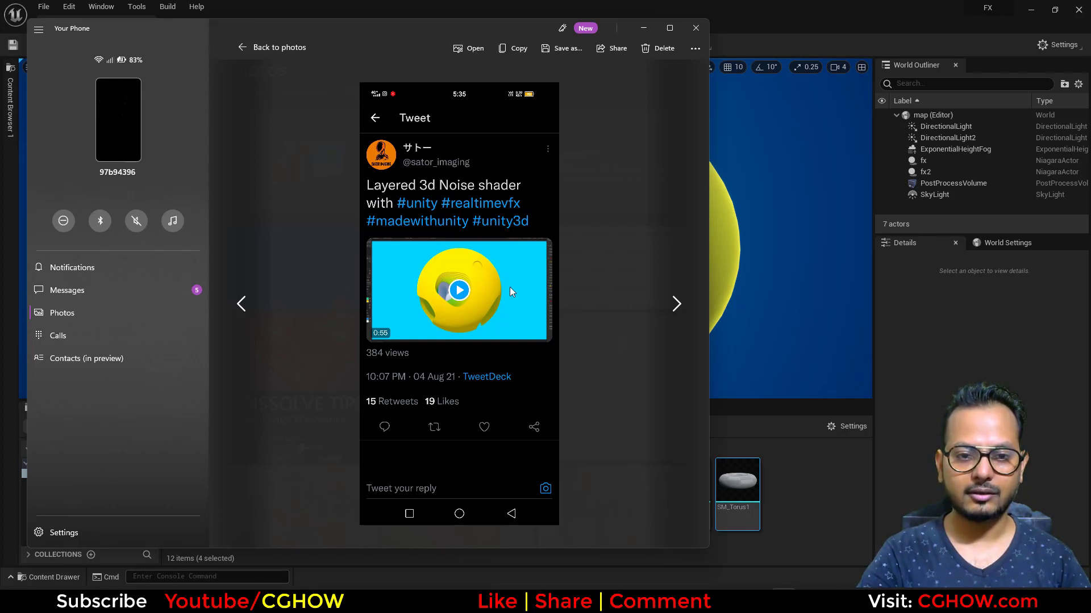
pyautogui.moveTo(444, 25); pyautogui.dragTo(241, 78)
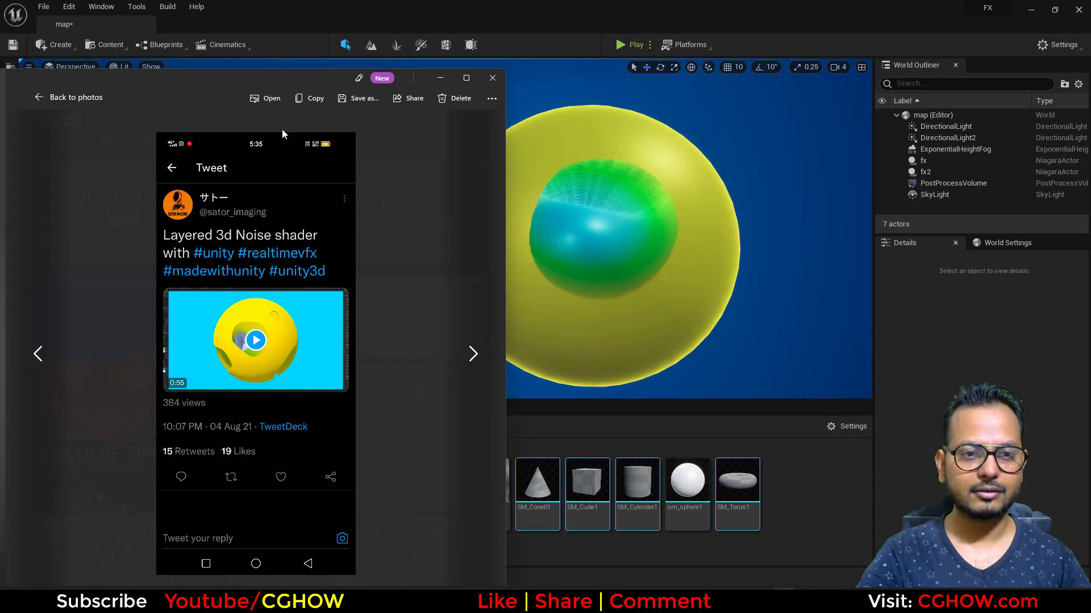
pyautogui.moveTo(275, 81); pyautogui.dragTo(407, 70)
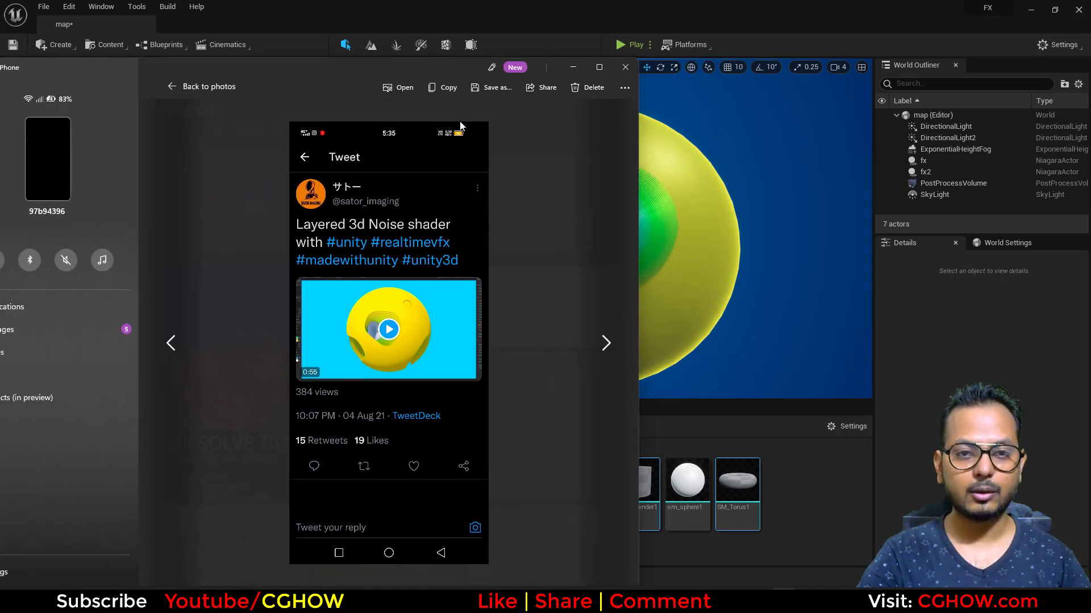
pyautogui.moveTo(439, 68); pyautogui.dragTo(414, 87)
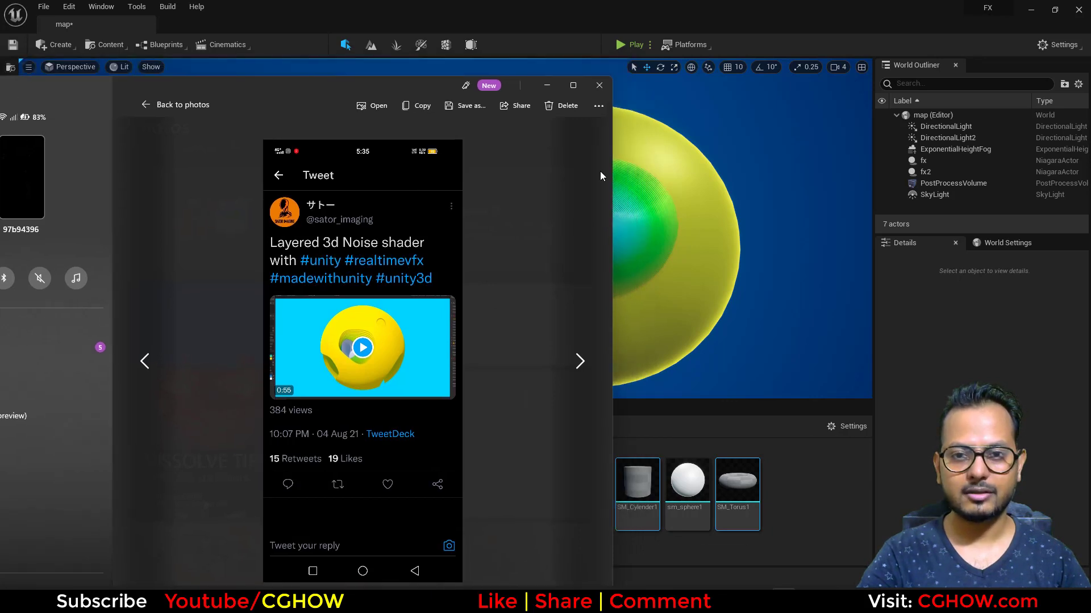
pyautogui.click(596, 86)
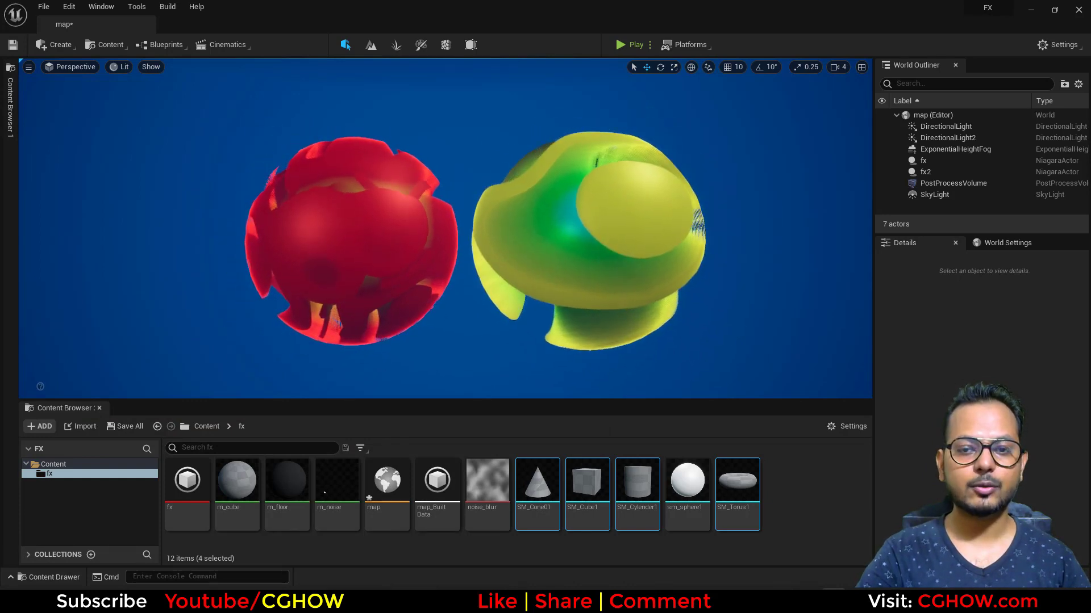
# Select the yellow effect and try particle mesh indexes 1 for the cone and 2 for the cube.
pyautogui.click(584, 244)
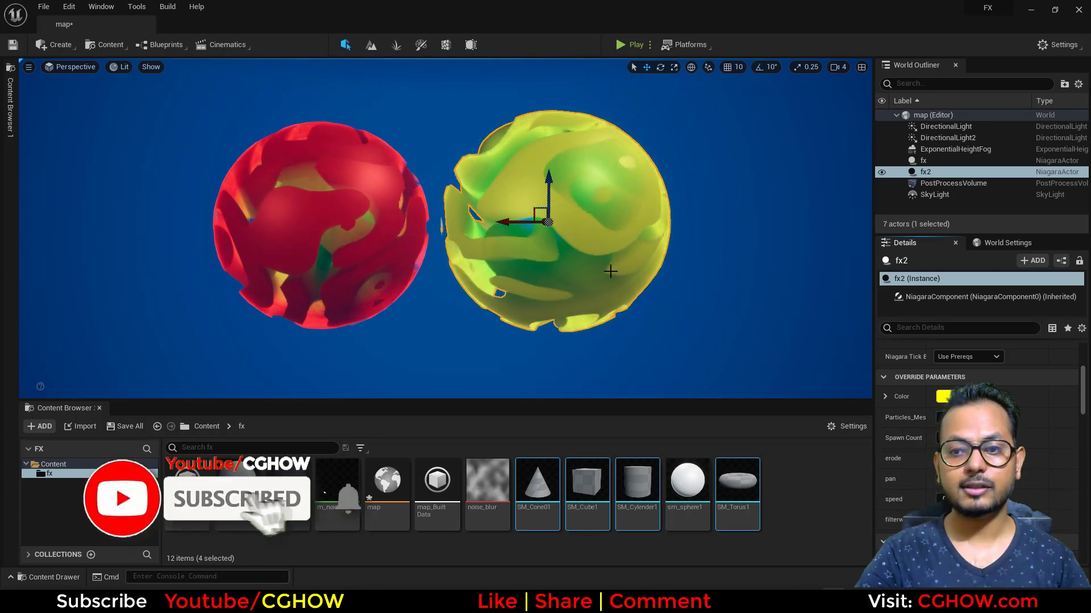
pyautogui.click(780, 318)
pyautogui.click(606, 239)
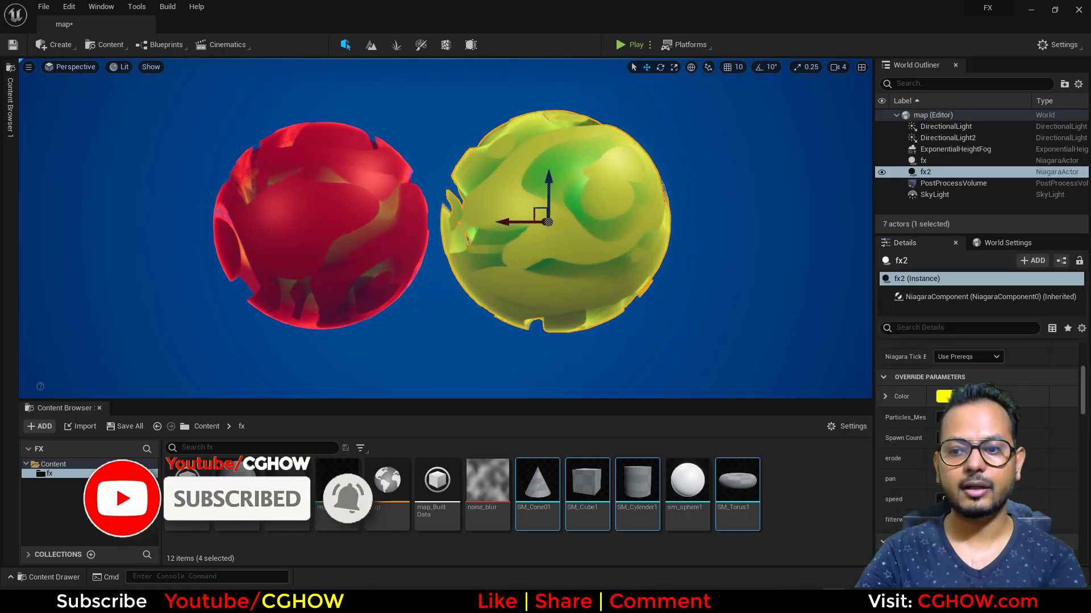
pyautogui.write('1')
pyautogui.press('Return')
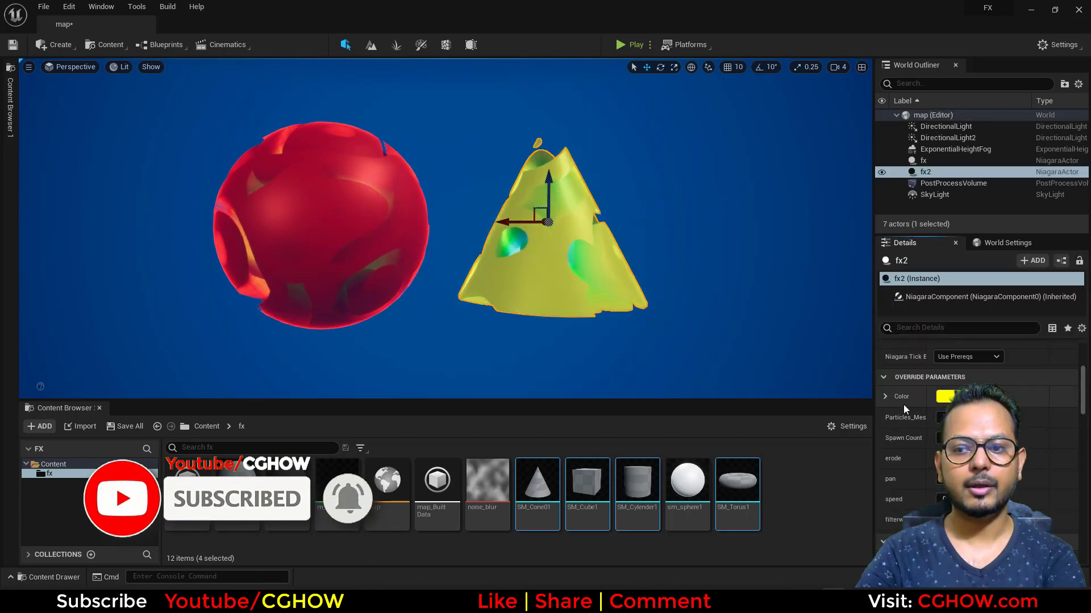
pyautogui.write('2')
pyautogui.press('Return')
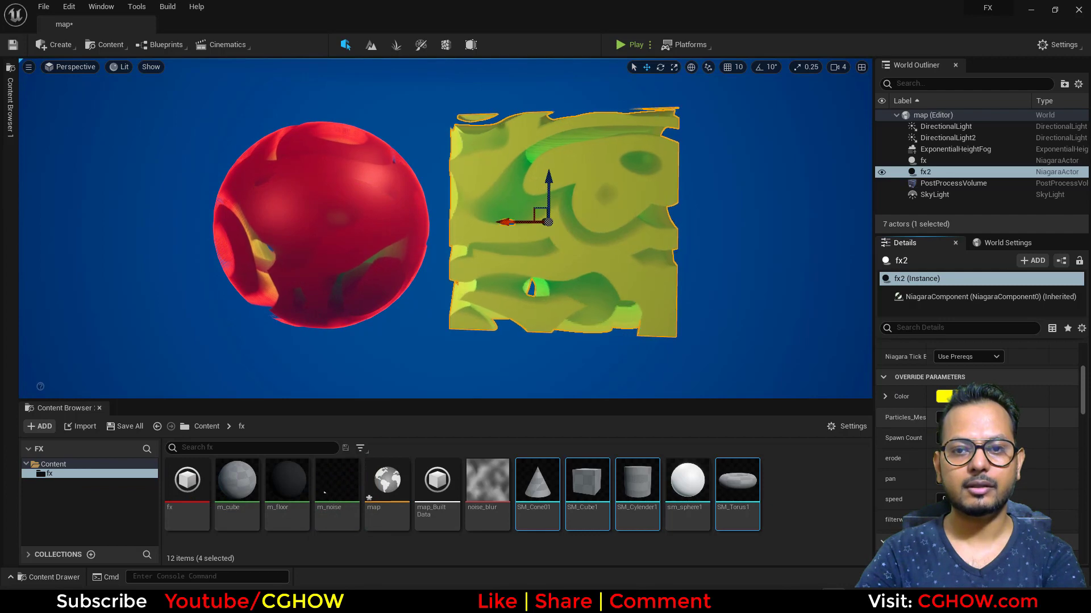
# Move the torus-shaped yellow effect clear of the red sphere, and shift it back closer once it is a sphere again.
pyautogui.click(747, 223)
pyautogui.moveTo(691, 252)
pyautogui.keyDown('alt'); pyautogui.mouseDown()
pyautogui.moveTo(608, 301)
pyautogui.moveTo(682, 259)
pyautogui.mouseUp(); pyautogui.keyUp('alt')
pyautogui.click(680, 259)
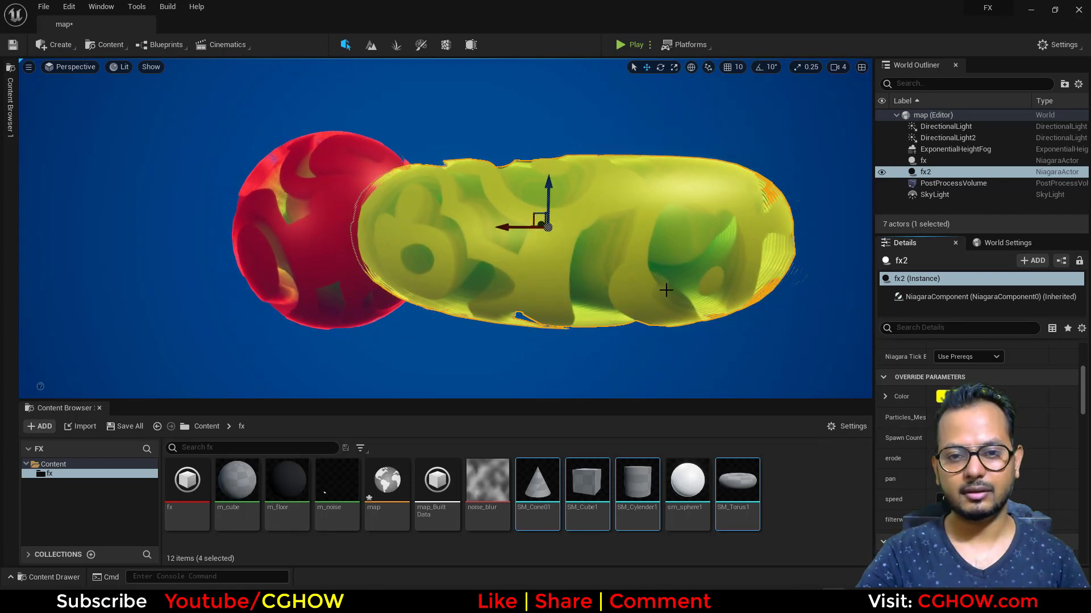
pyautogui.moveTo(508, 233); pyautogui.dragTo(618, 233)
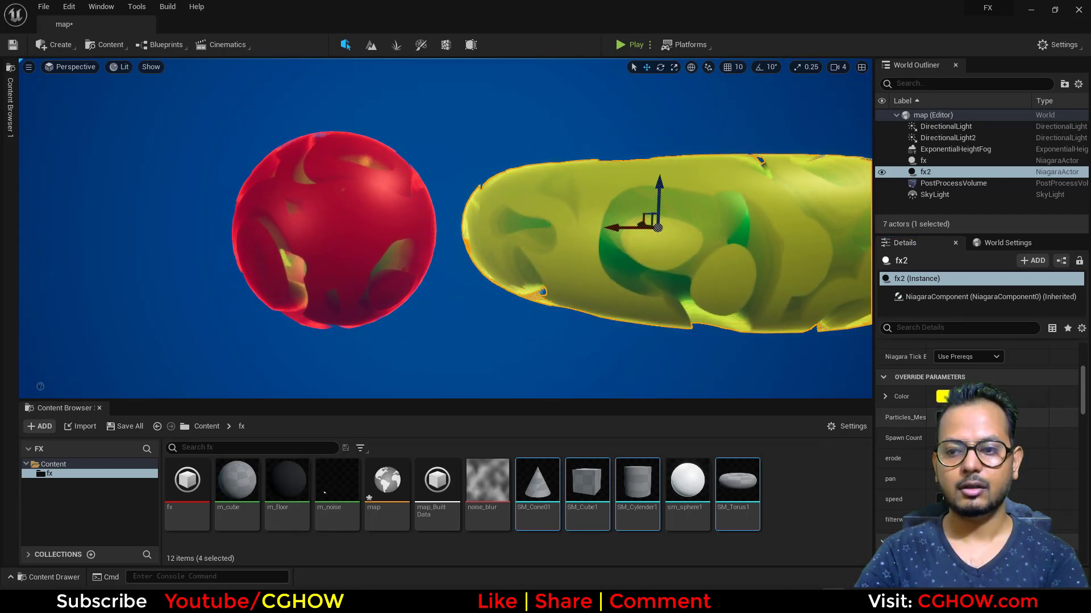
pyautogui.click(530, 302)
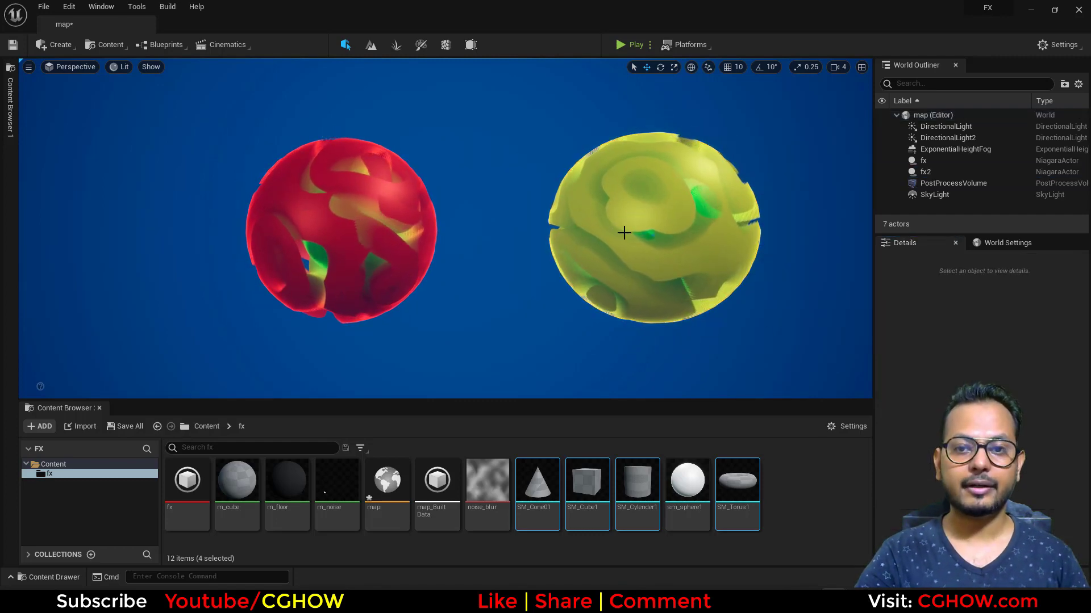
pyautogui.click(598, 231)
pyautogui.moveTo(598, 231); pyautogui.dragTo(521, 235)
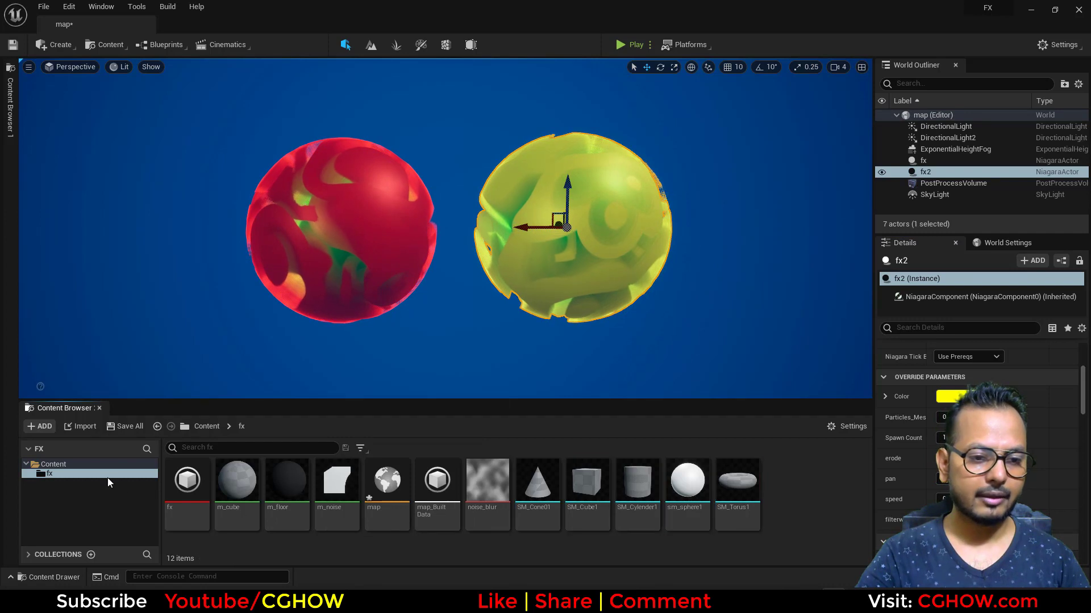
# Create a folder named test inside the fx folder and open it.
pyautogui.rightClick(779, 486)
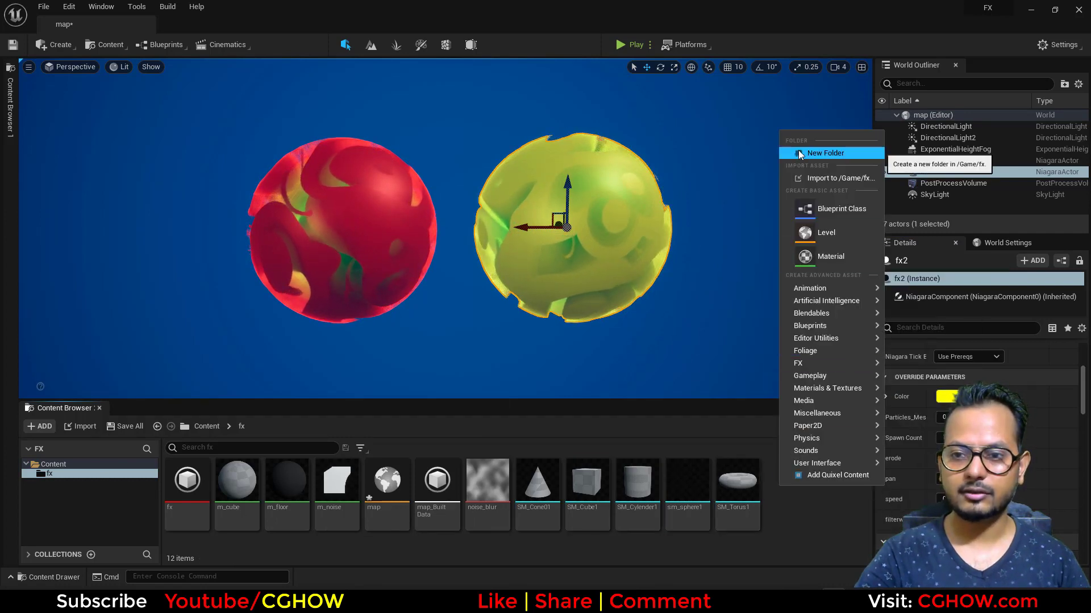
pyautogui.click(798, 150)
pyautogui.write('test')
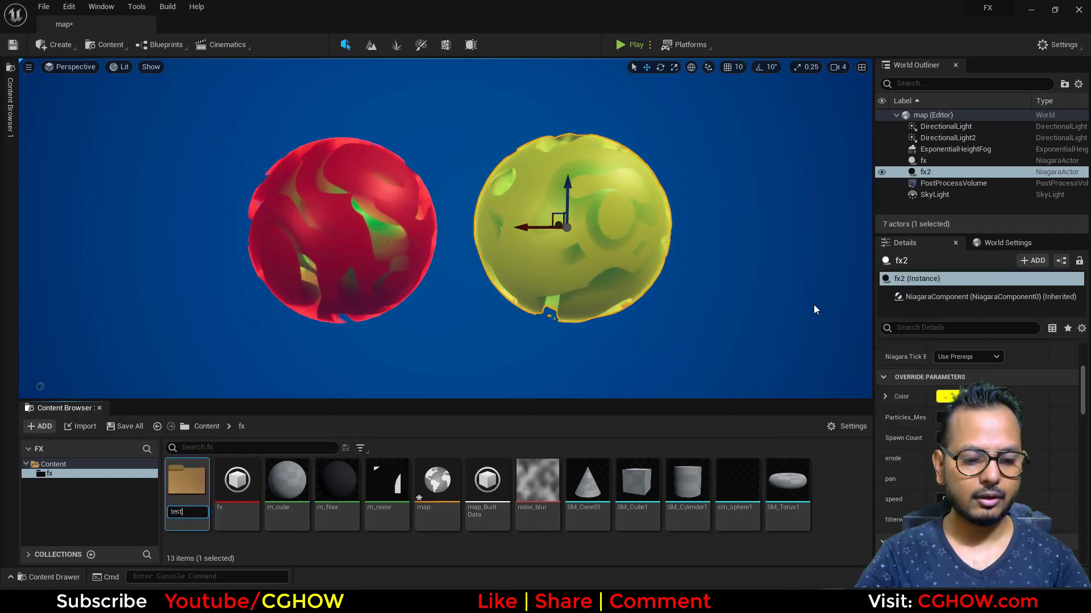
pyautogui.press('Return')
pyautogui.press('Return')
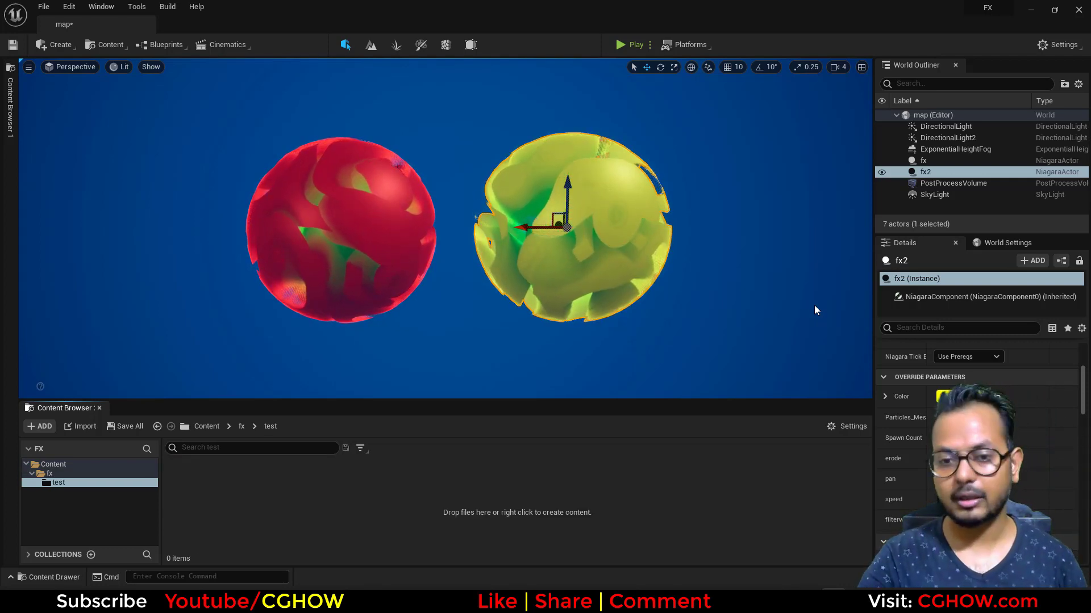
pyautogui.click(487, 341)
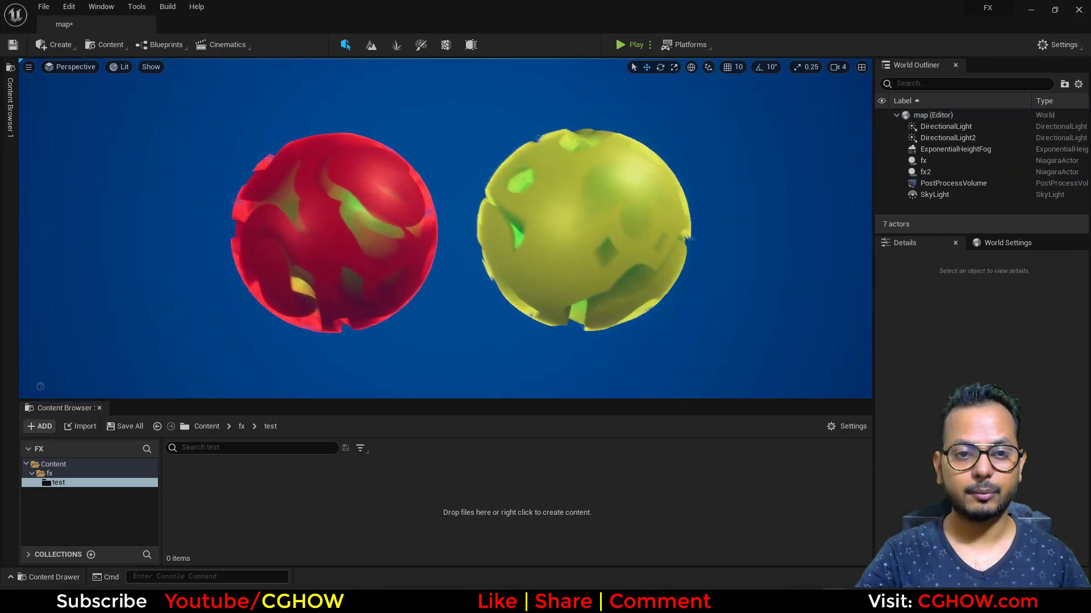
pyautogui.rightClick(235, 562)
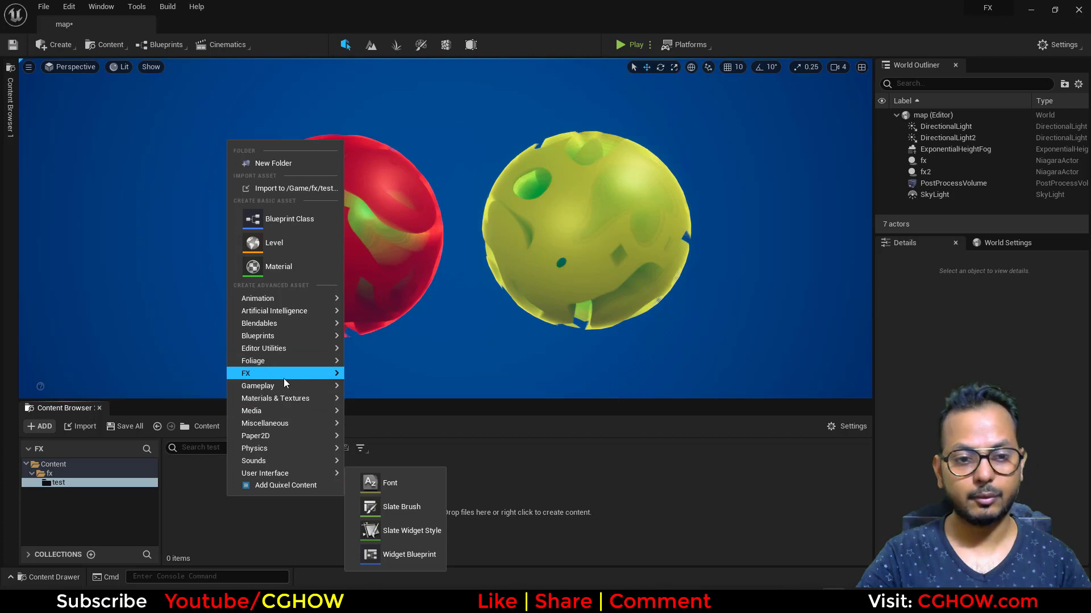
pyautogui.moveTo(284, 380)
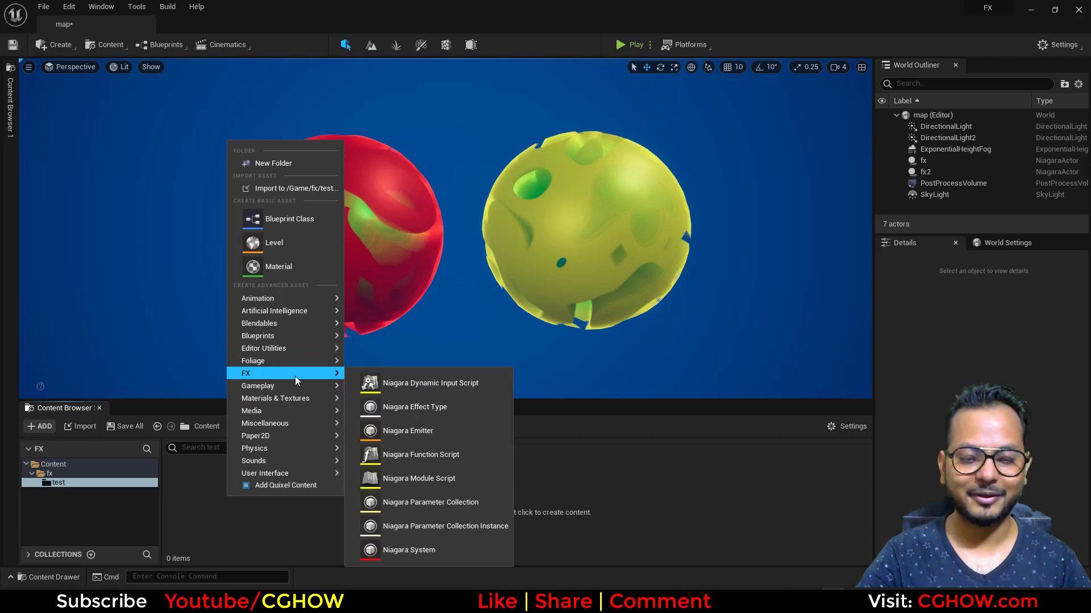
pyautogui.rightClick(233, 527)
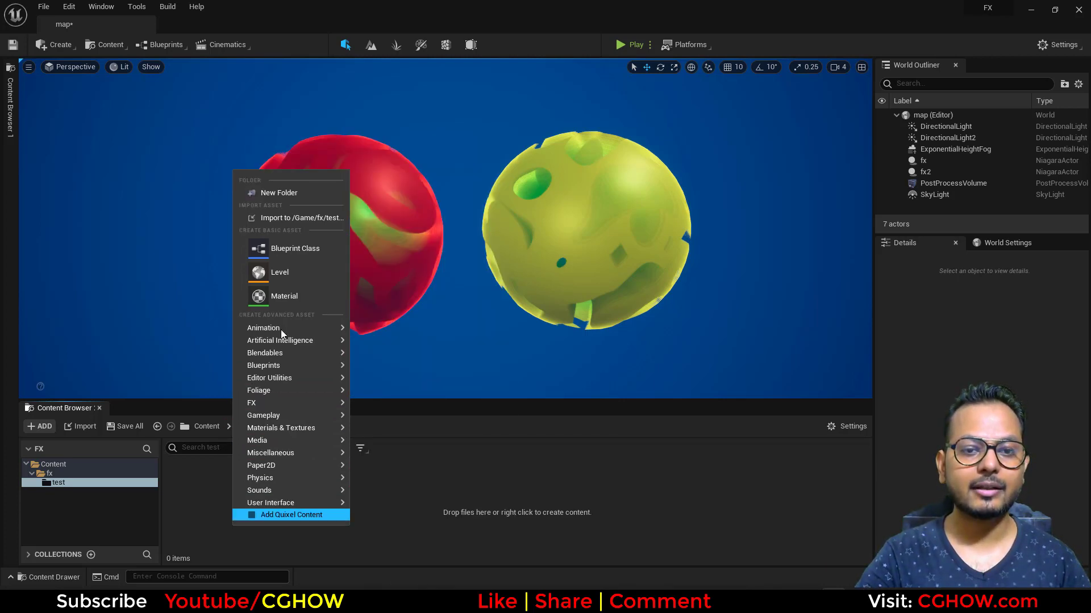
# Create a material named n in the test folder and open it for editing.
pyautogui.rightClick(193, 482)
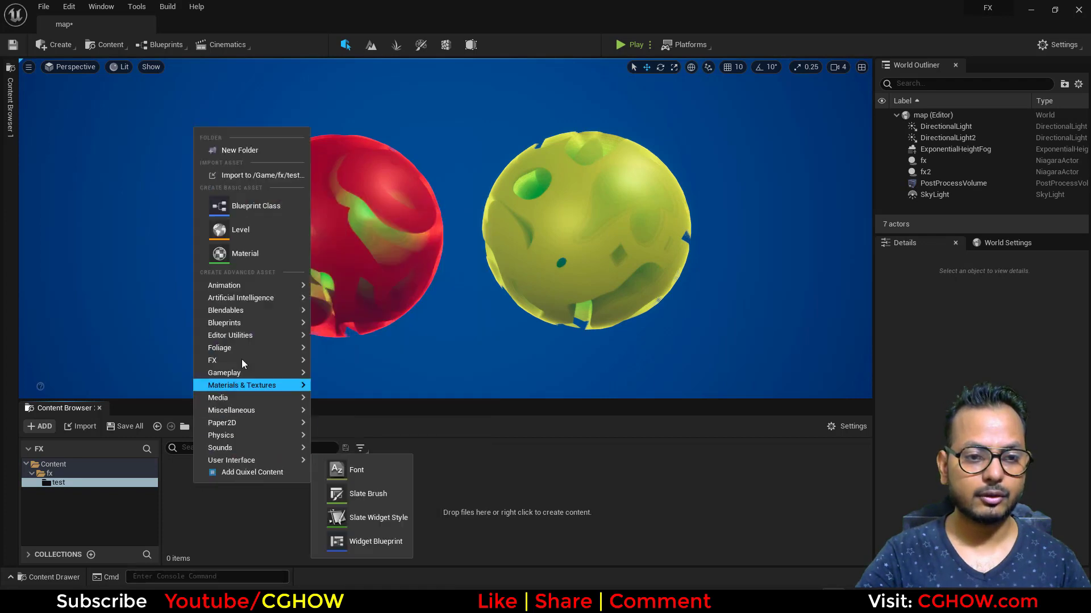
pyautogui.click(265, 247)
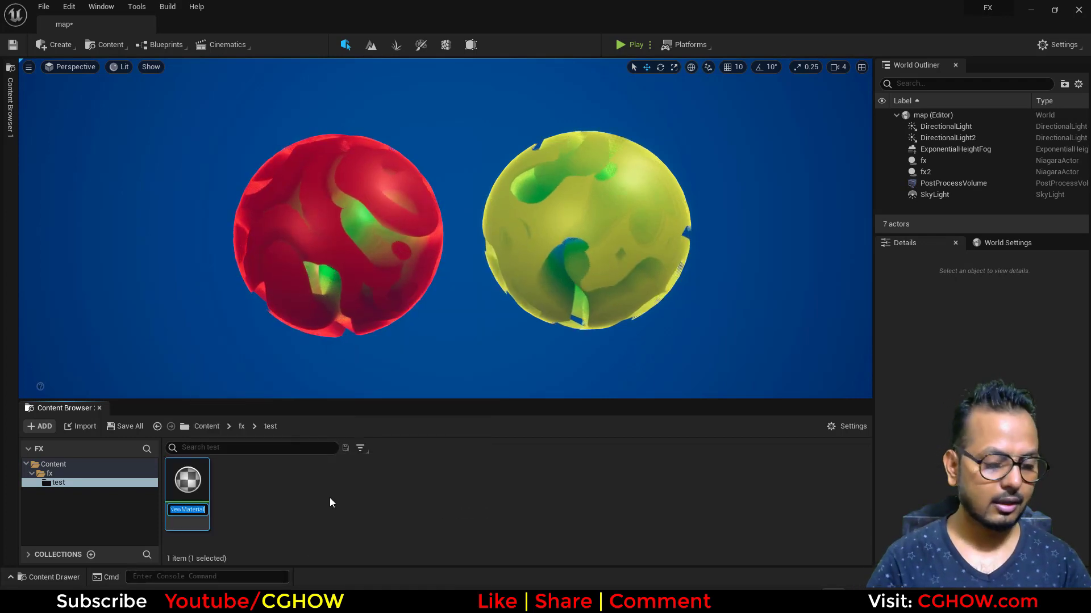
pyautogui.write('n')
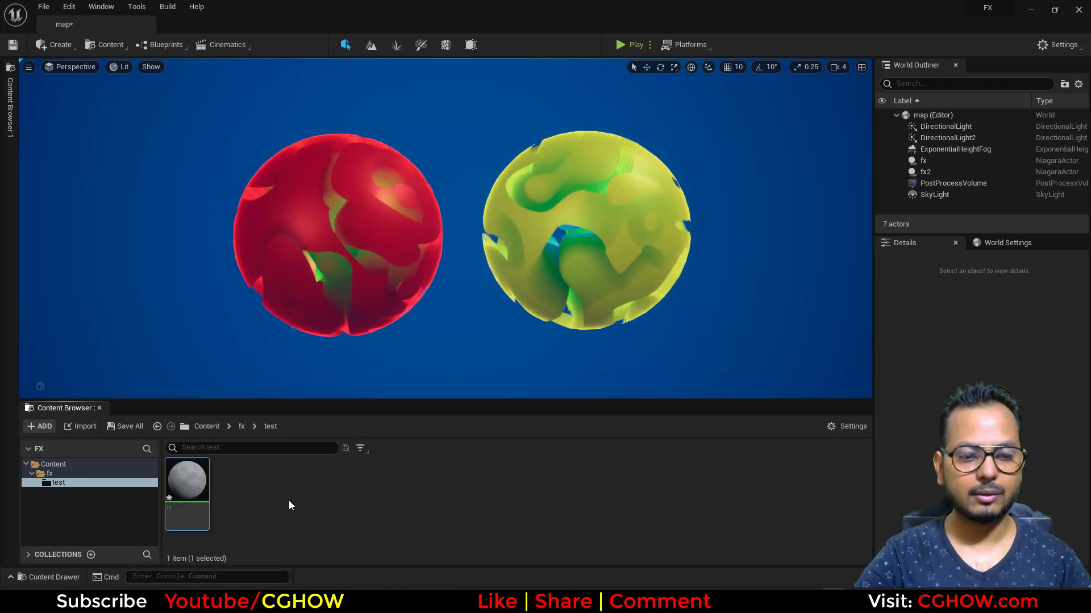
pyautogui.doubleClick(187, 482)
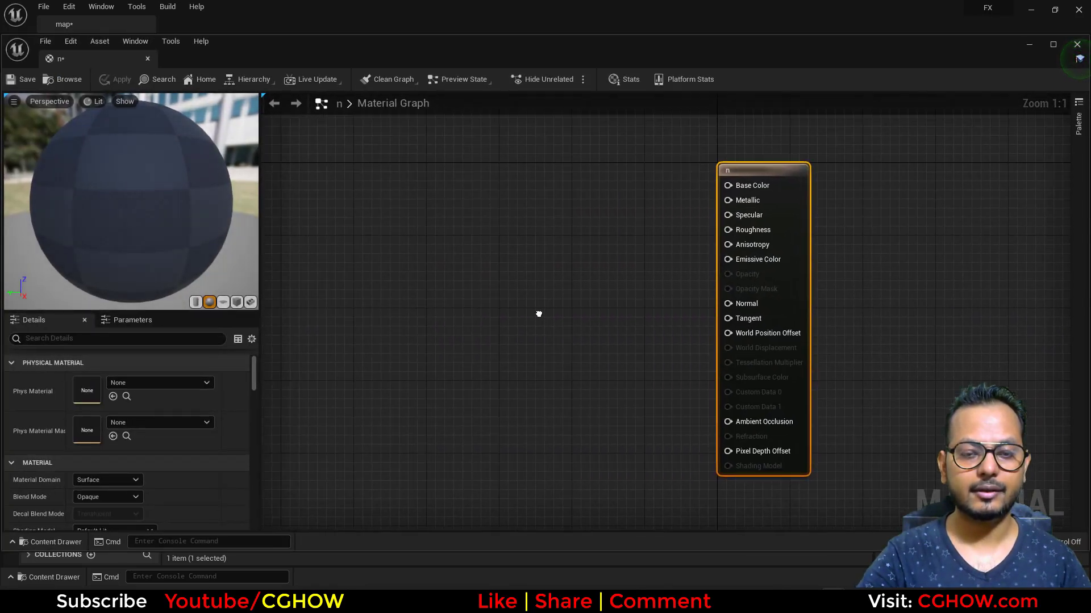
# Add a Noise node to the material graph and connect its output to Emissive Color.
pyautogui.rightClick(422, 250)
pyautogui.write('noise')
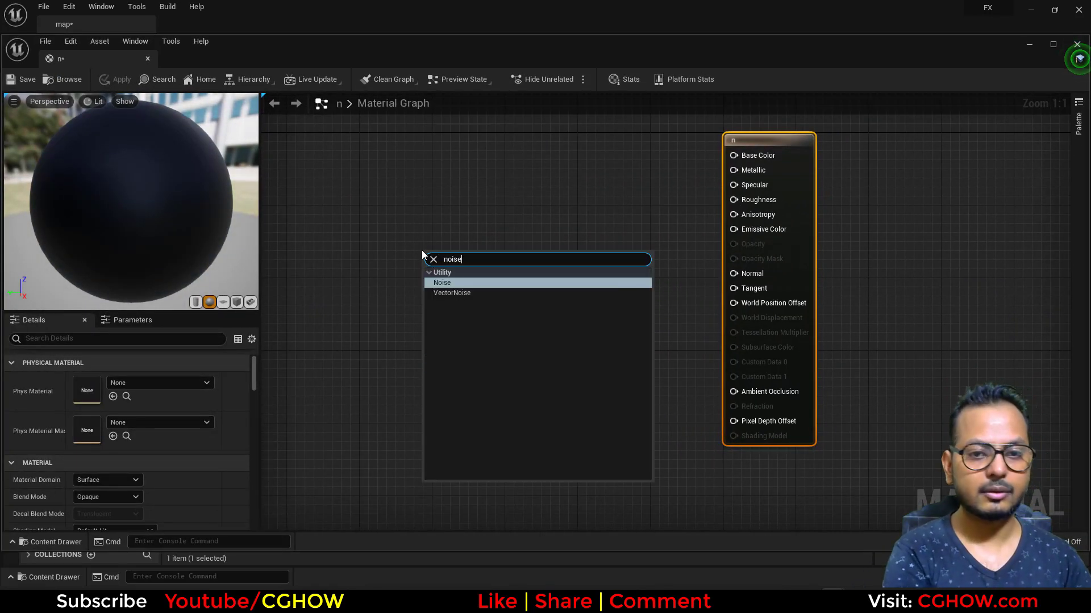
pyautogui.press('Return')
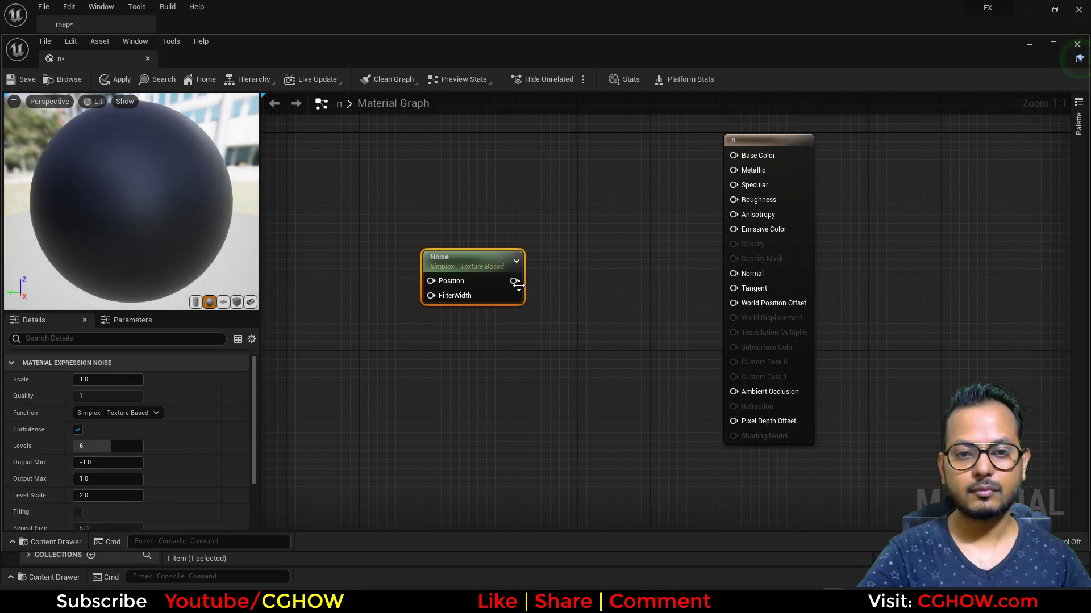
pyautogui.moveTo(513, 281); pyautogui.dragTo(739, 229)
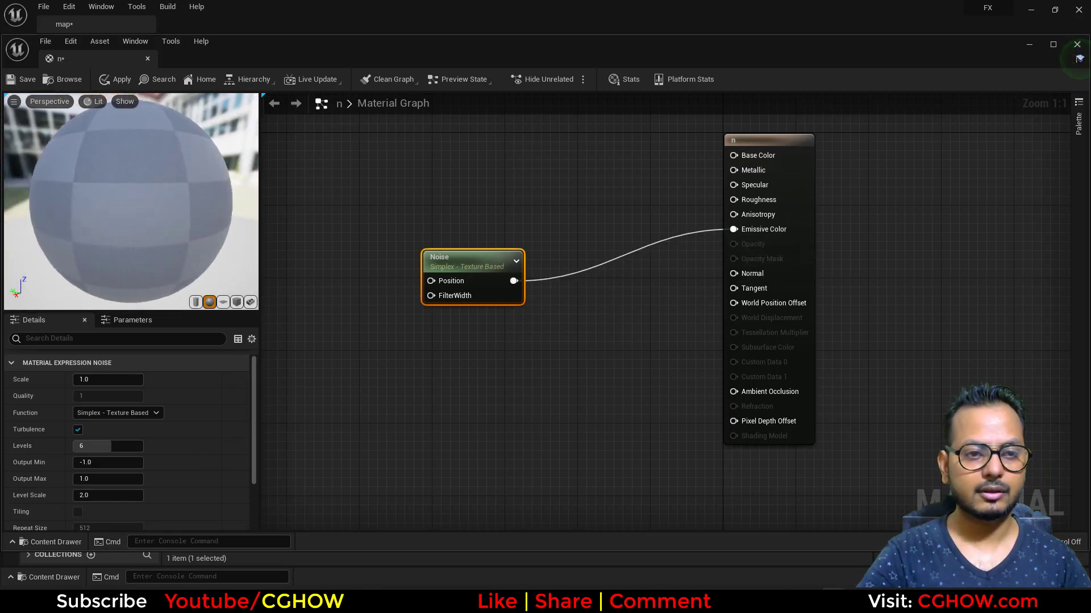
# Set the Noise node's scale to 0.001 and inspect the pattern on the preview sphere.
pyautogui.moveTo(220, 237); pyautogui.dragTo(165, 237)
pyautogui.scroll(8, 219, 236)
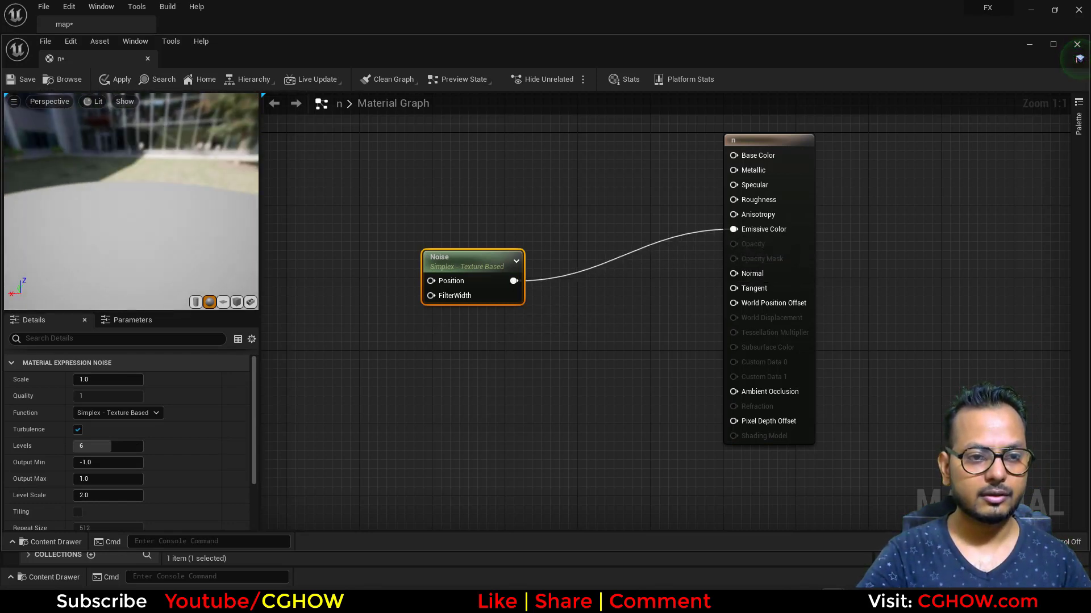
pyautogui.scroll(-7, 219, 237)
pyautogui.scroll(1, 220, 237)
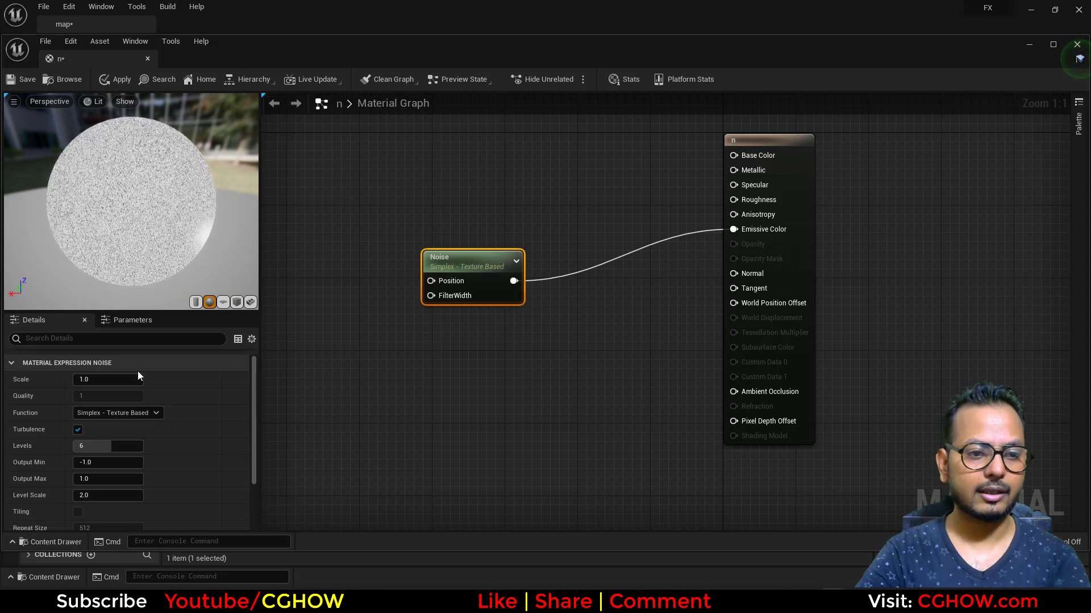
pyautogui.click(105, 380)
pyautogui.write('.001')
pyautogui.press('Return')
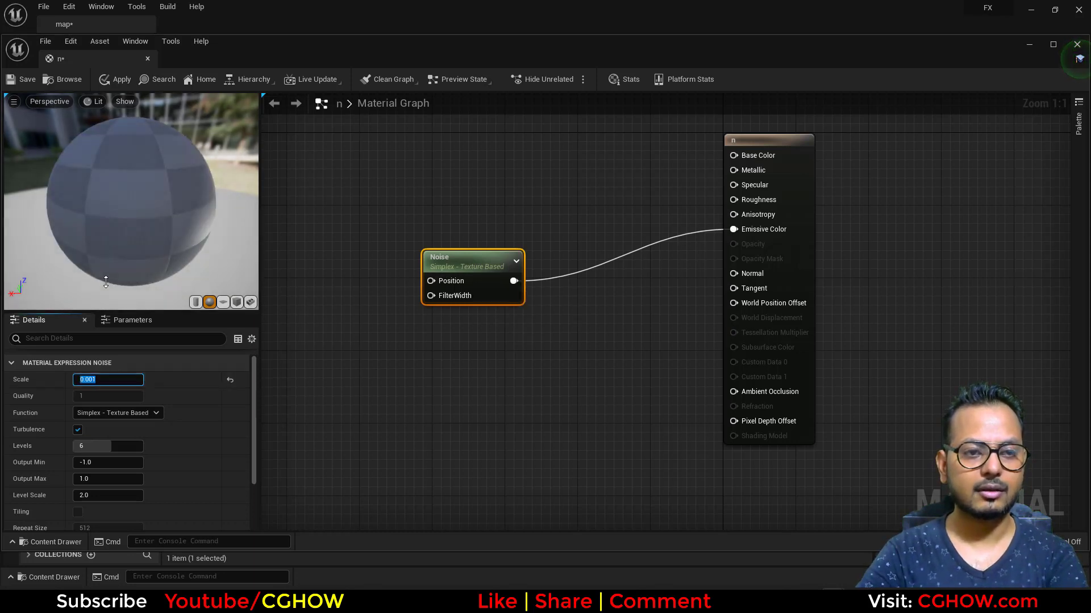
pyautogui.moveTo(207, 220); pyautogui.dragTo(134, 221)
# Set the Noise node's levels to 2 and its scale to 0.01.
pyautogui.moveTo(433, 316); pyautogui.dragTo(395, 320, button='right')
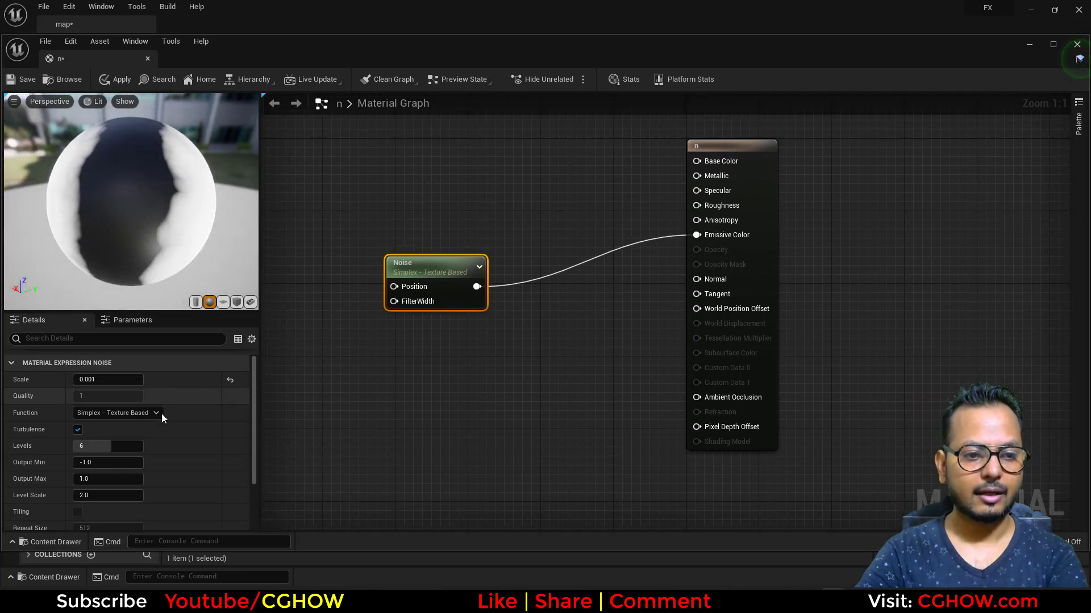
pyautogui.press('Return')
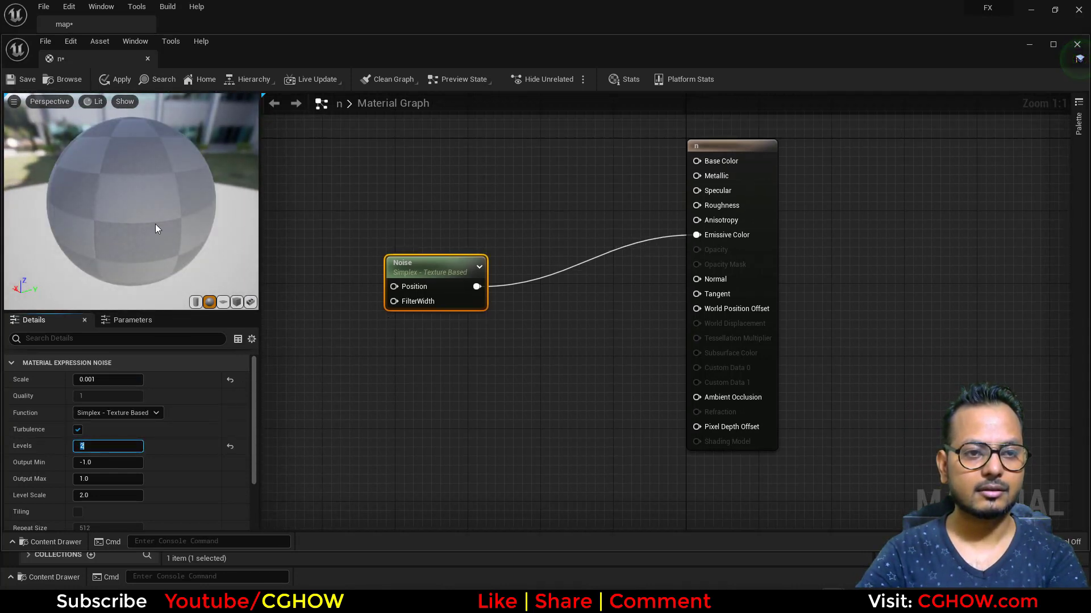
pyautogui.moveTo(149, 223); pyautogui.dragTo(200, 209)
pyautogui.click(96, 380)
pyautogui.write('.0')
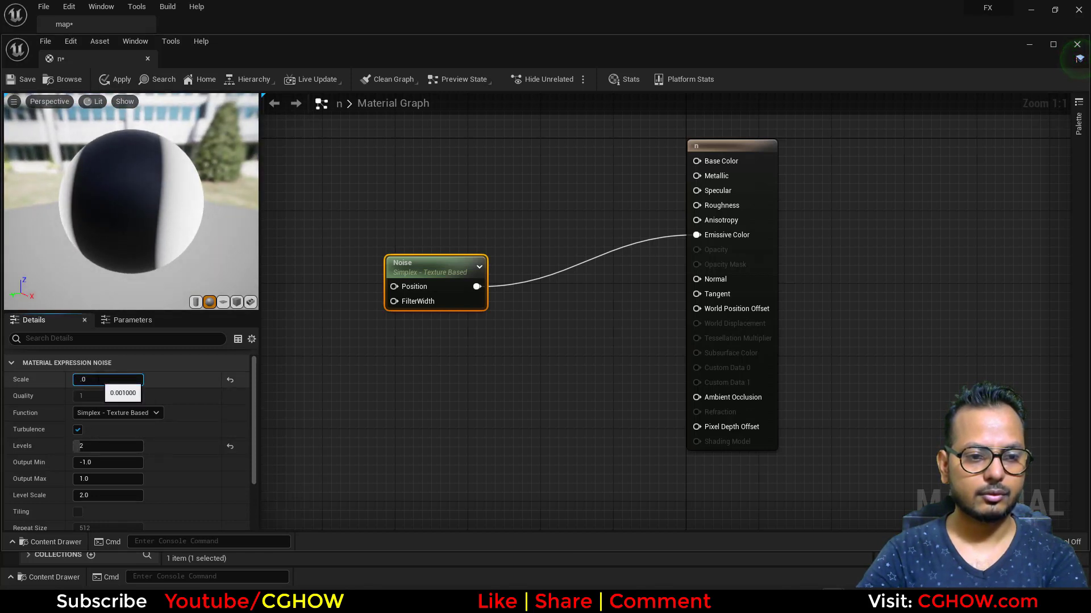
pyautogui.write('1')
pyautogui.press('Return')
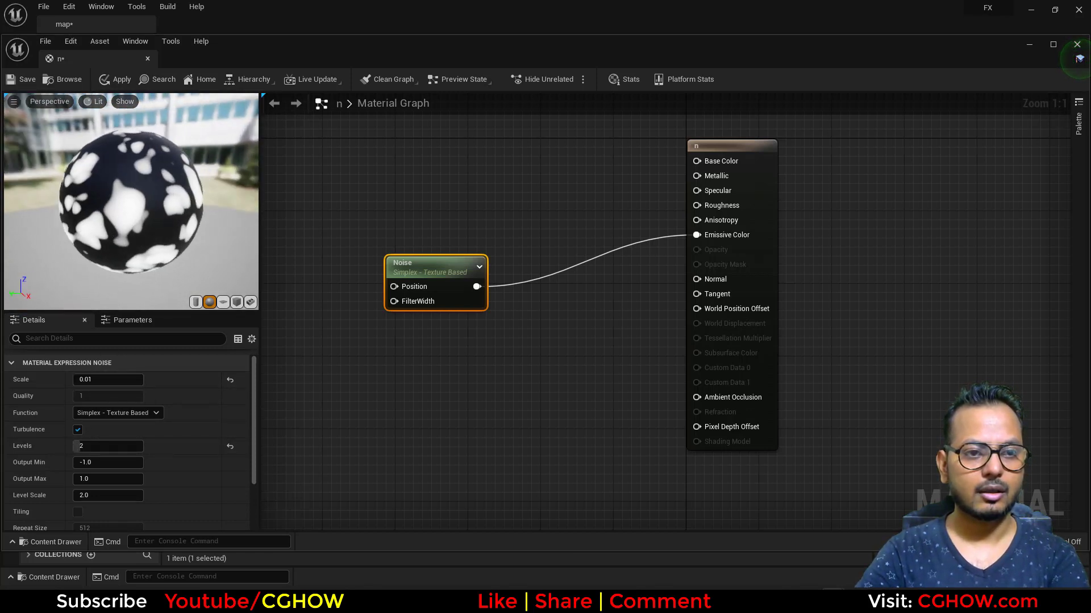
pyautogui.moveTo(149, 210); pyautogui.dragTo(108, 210)
# Dock the floating material editor for n in the main window beside the map.
pyautogui.moveTo(303, 346); pyautogui.dragTo(316, 347, button='right')
pyautogui.moveTo(589, 294); pyautogui.dragTo(499, 268)
pyautogui.moveTo(107, 64); pyautogui.dragTo(189, 25)
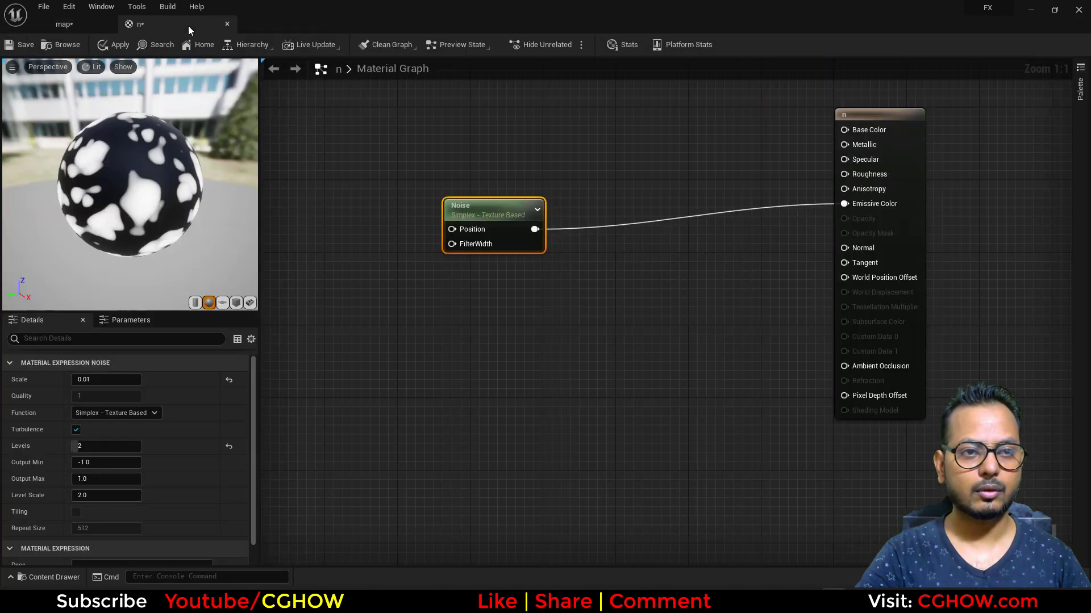
pyautogui.moveTo(541, 276); pyautogui.dragTo(496, 264, button='right')
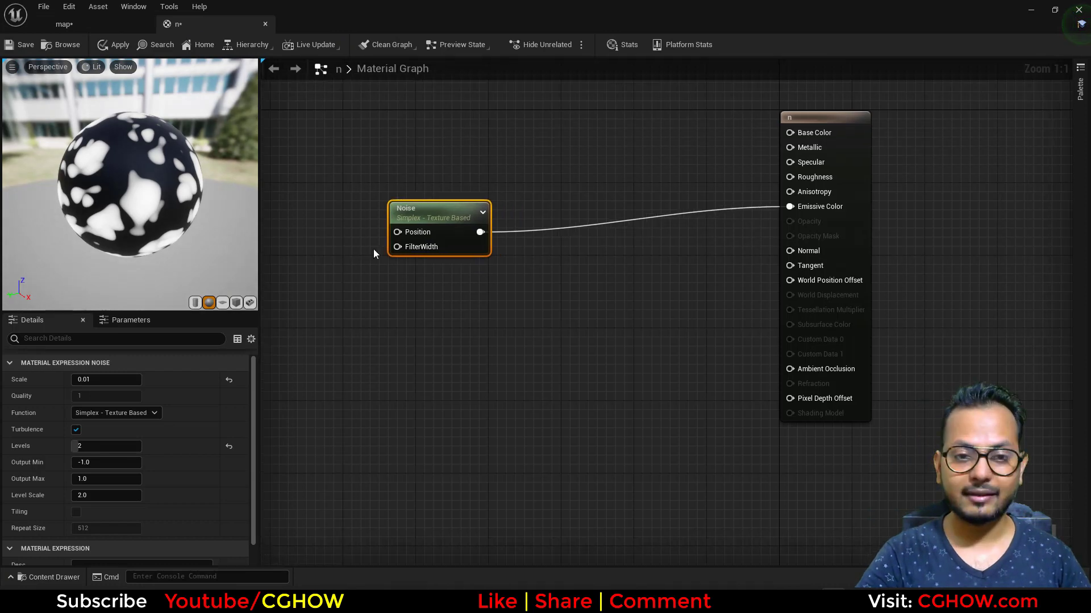
# Add an Absolute World Position node and place it well before the Noise node.
pyautogui.moveTo(315, 238); pyautogui.dragTo(487, 263, button='right')
pyautogui.rightClick(342, 213)
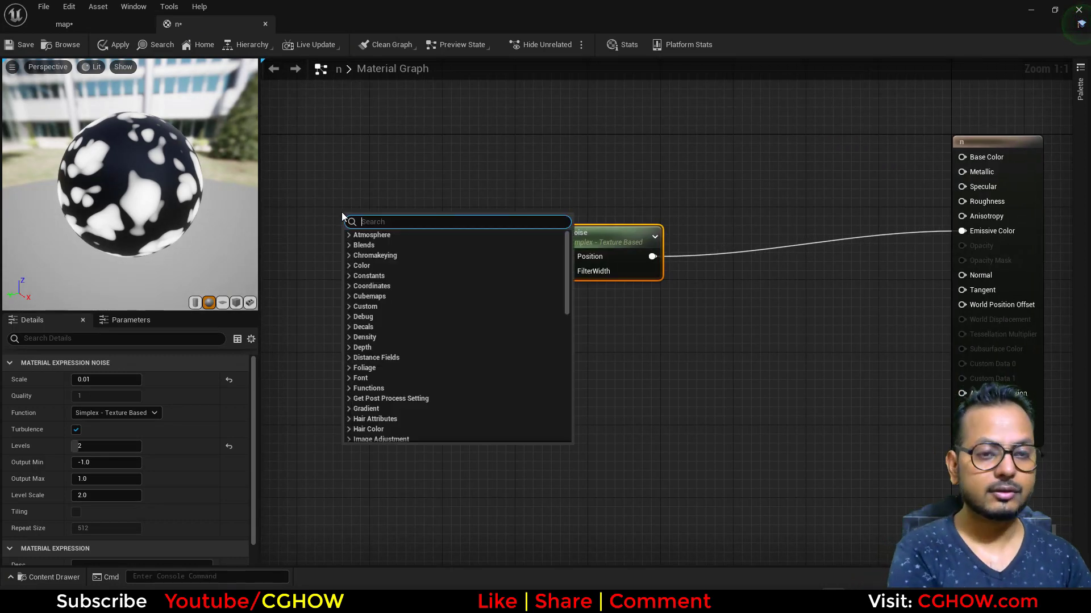
pyautogui.write('world')
pyautogui.press('Return')
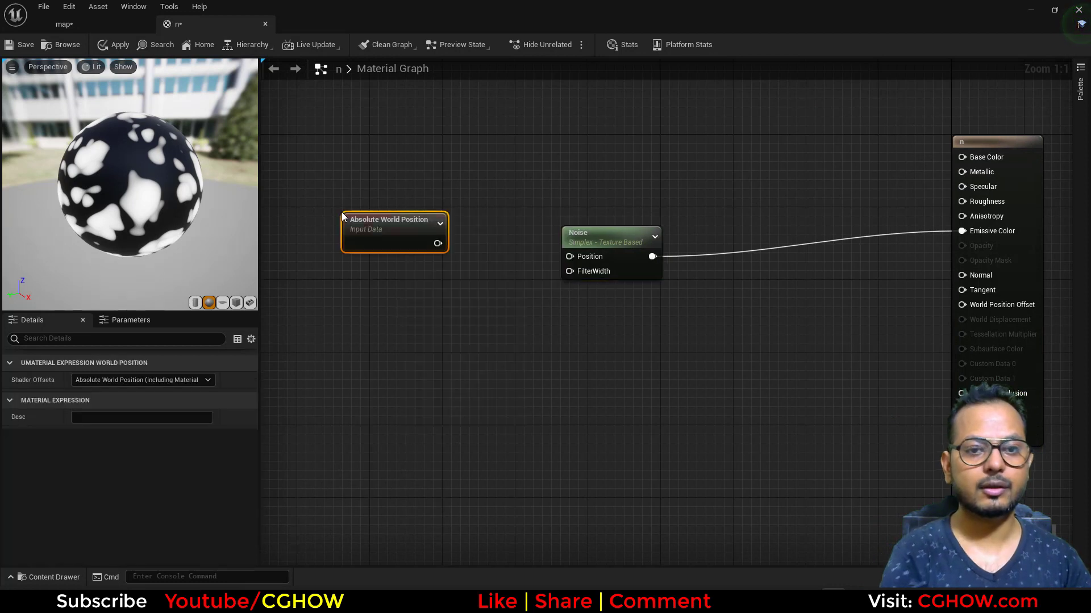
pyautogui.moveTo(388, 240); pyautogui.dragTo(333, 225)
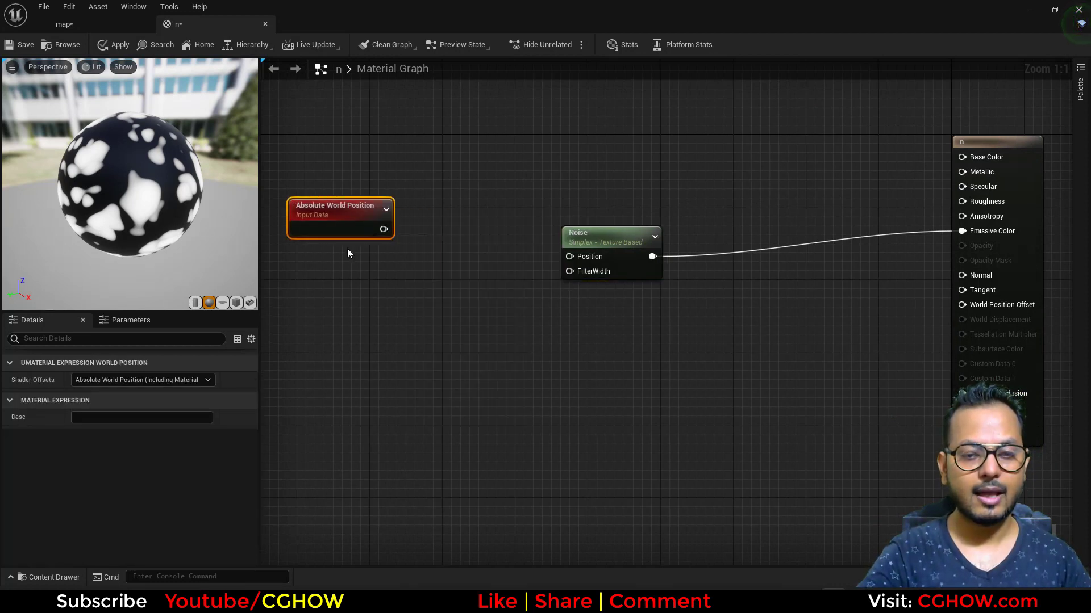
# Create an Add node and connect the Absolute World Position output to its A input.
pyautogui.moveTo(347, 248); pyautogui.dragTo(370, 251, button='right')
pyautogui.press('a')
pyautogui.click(430, 218)
pyautogui.moveTo(406, 233); pyautogui.dragTo(449, 241)
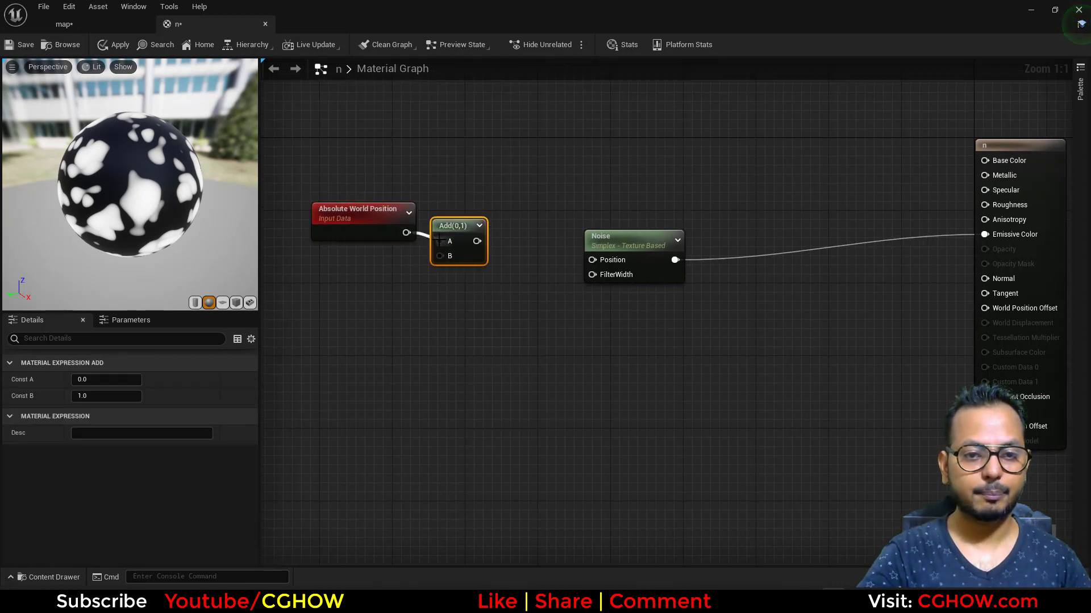
# Add an AppendVector node below the Add node and connect its output to the Add node's B input.
pyautogui.rightClick(403, 276)
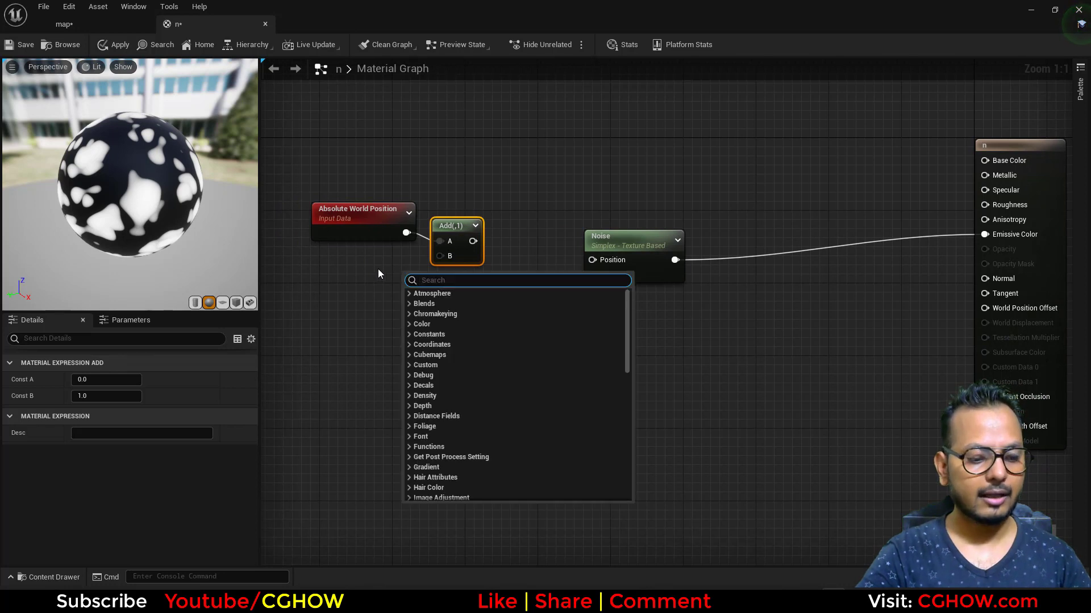
pyautogui.write('append')
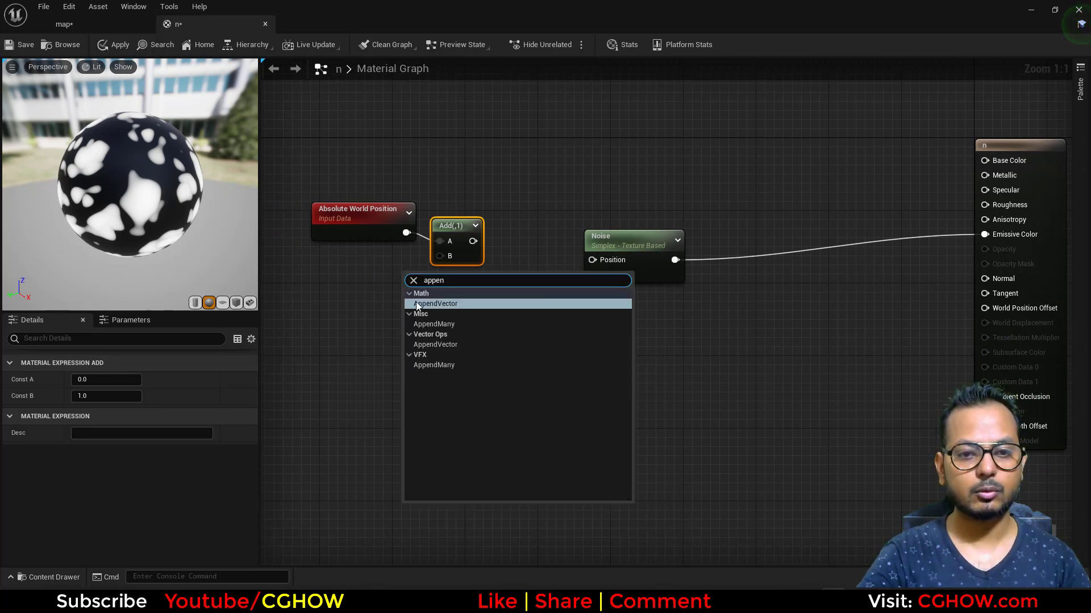
pyautogui.press('Return')
pyautogui.moveTo(444, 290); pyautogui.dragTo(440, 256)
pyautogui.moveTo(395, 335); pyautogui.dragTo(422, 317)
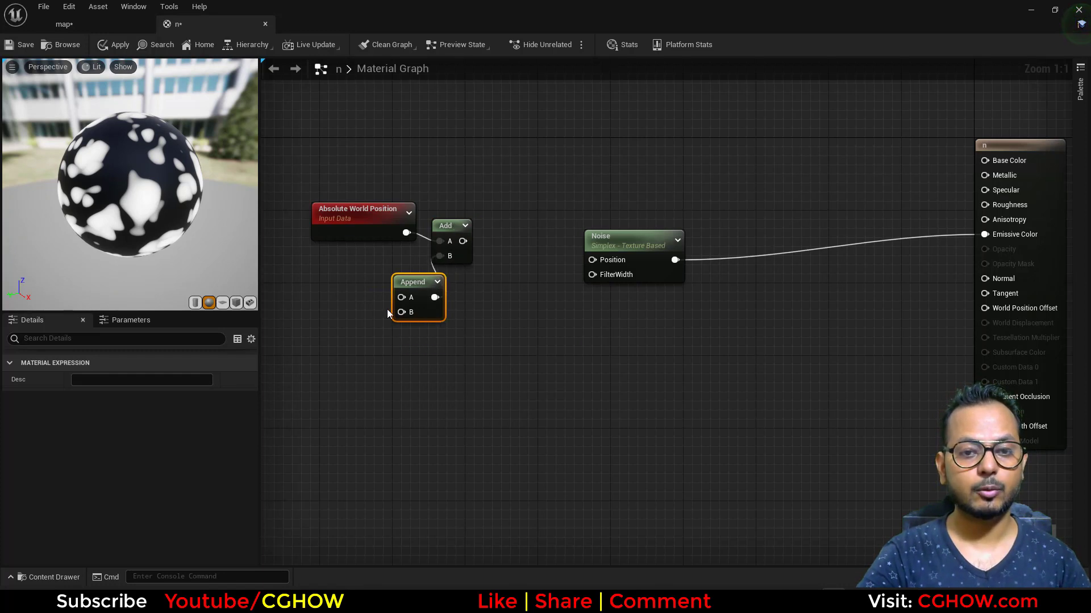
# Connect a new Panner node to the Append node's A input and a new constant of 0 to its B input.
pyautogui.rightClick(326, 288)
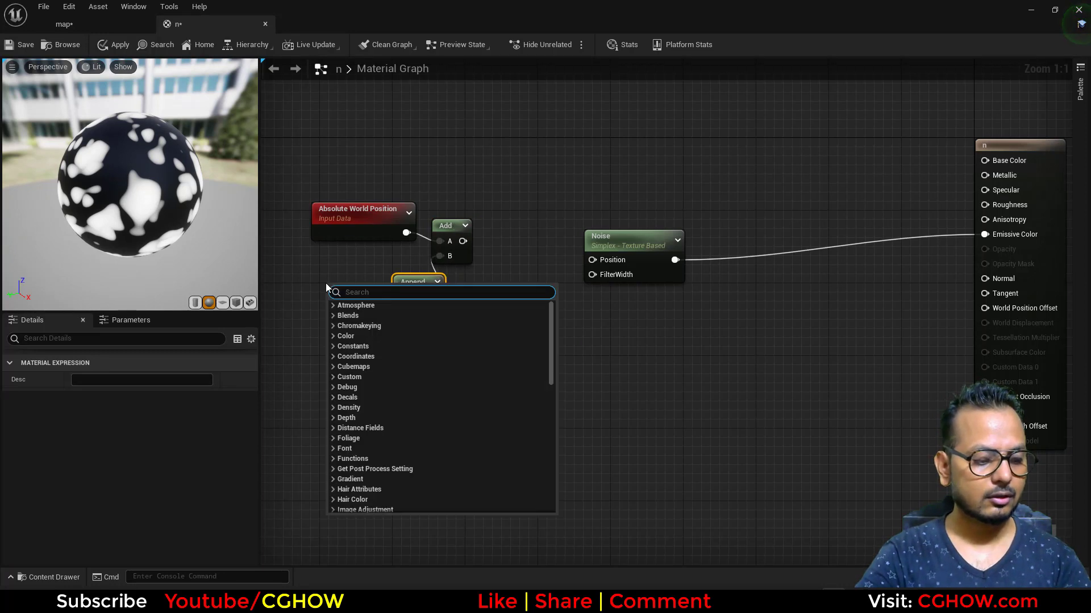
pyautogui.write('pan')
pyautogui.click(351, 328)
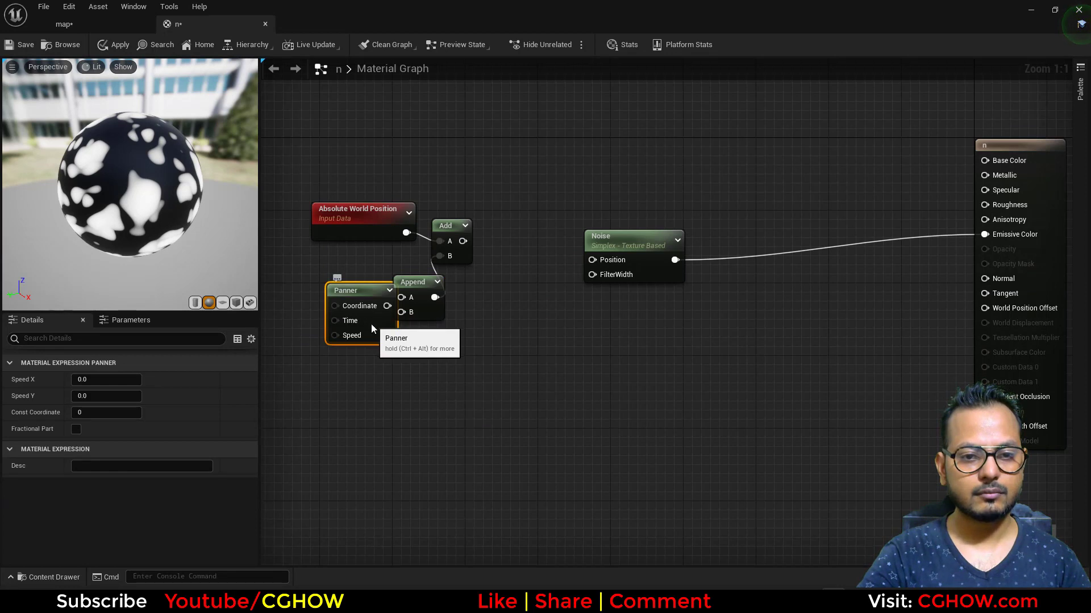
pyautogui.moveTo(370, 324); pyautogui.dragTo(402, 297)
pyautogui.click(400, 346)
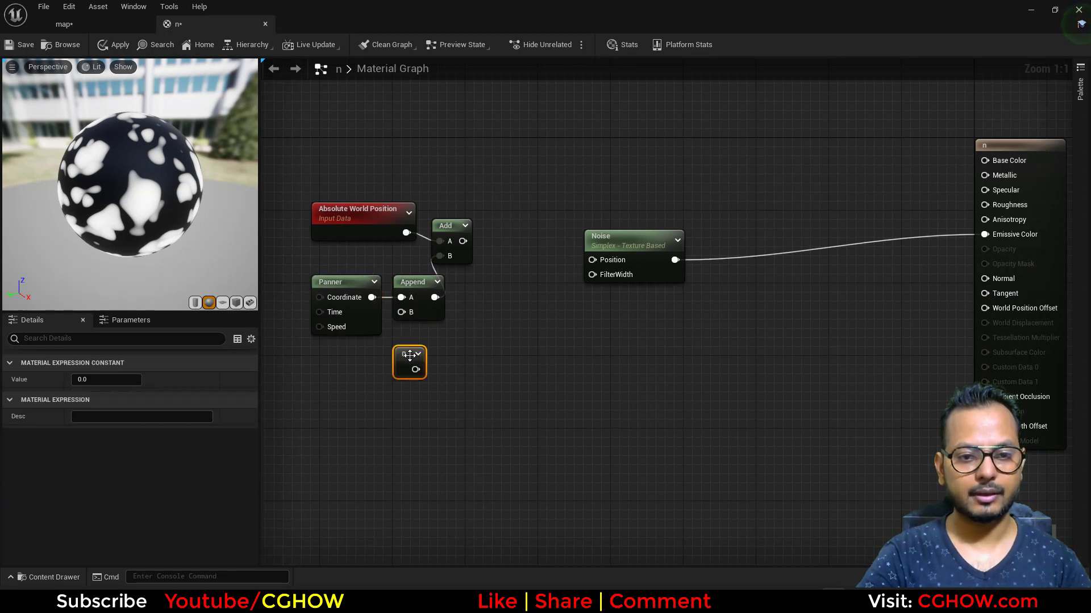
pyautogui.moveTo(415, 369); pyautogui.dragTo(402, 313)
# Set the Panner node's Speed Y to 0.28.
pyautogui.click(355, 309)
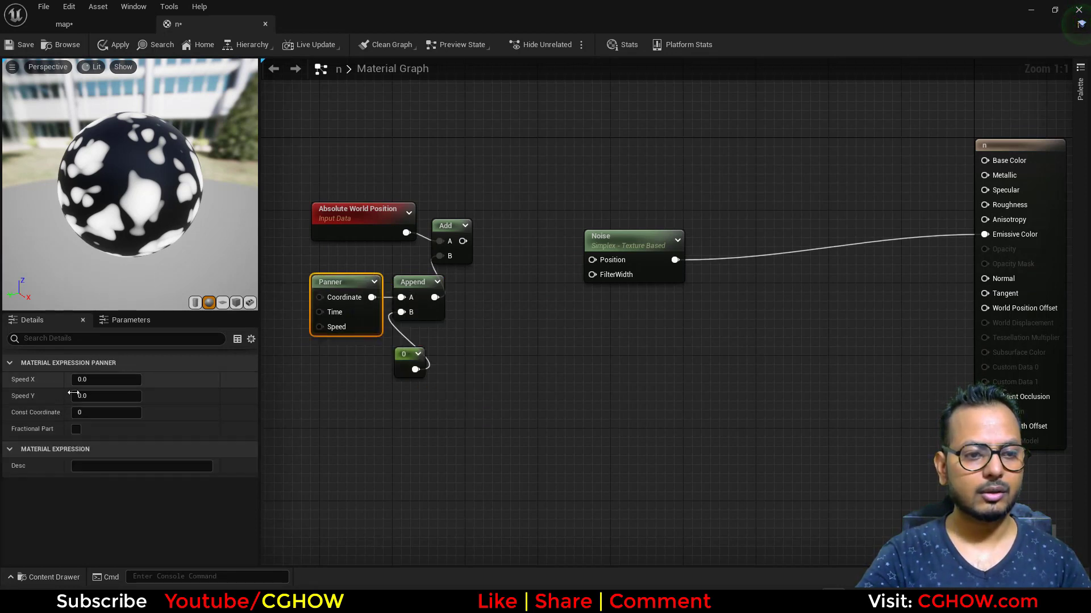
pyautogui.click(106, 396)
pyautogui.write('0.28')
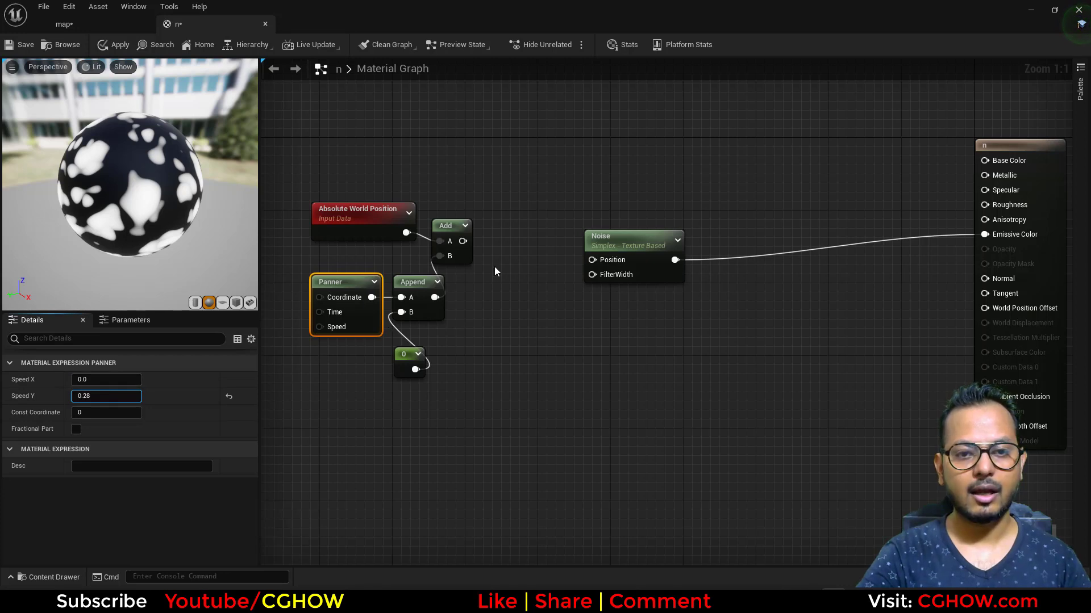
# Connect the Add output to the Noise node's Position and raise the Panner's Speed Y to about 59.15.
pyautogui.moveTo(463, 241); pyautogui.dragTo(599, 261)
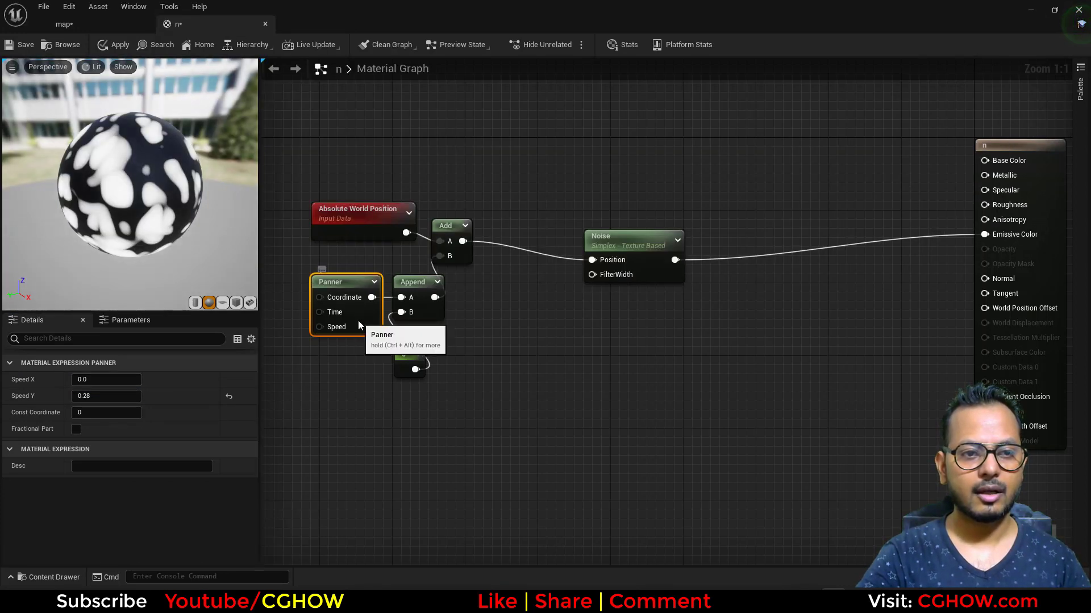
pyautogui.moveTo(91, 397); pyautogui.dragTo(115, 401)
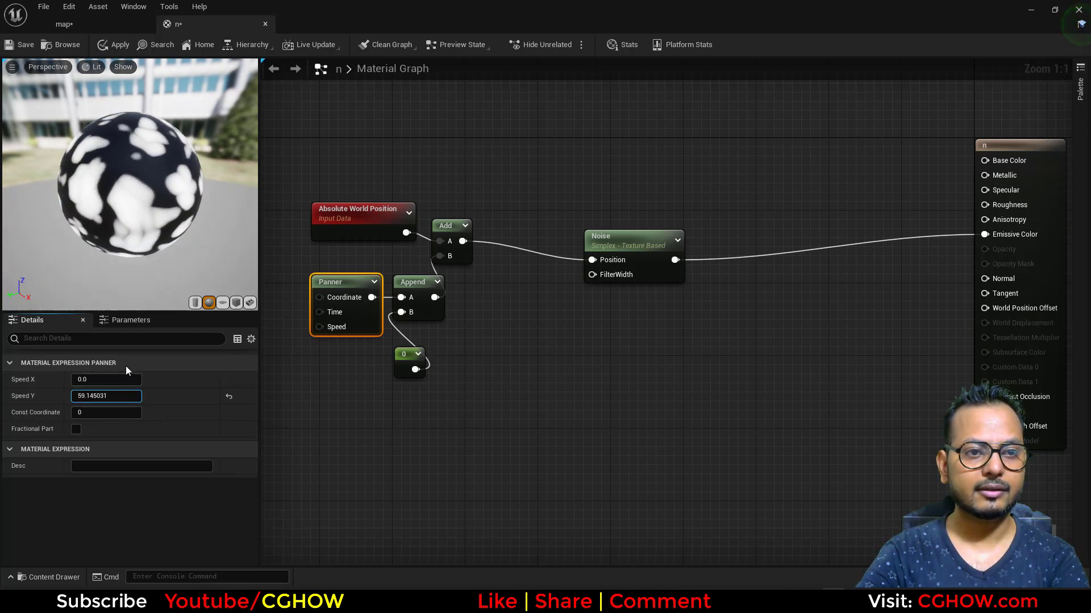
pyautogui.moveTo(168, 216)
pyautogui.mouseDown()
pyautogui.moveTo(68, 219)
pyautogui.moveTo(182, 218)
pyautogui.mouseUp()
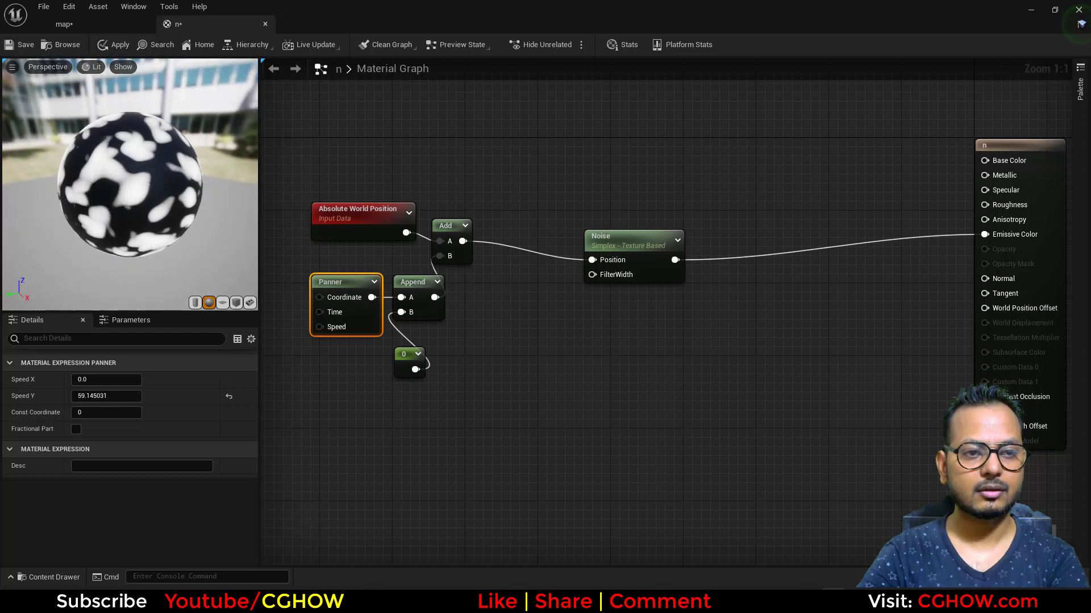
# Shift the Noise node slightly and set the Panner node's Speed Y to 1.
pyautogui.moveTo(647, 265); pyautogui.dragTo(629, 256)
pyautogui.click(360, 328)
pyautogui.click(118, 396)
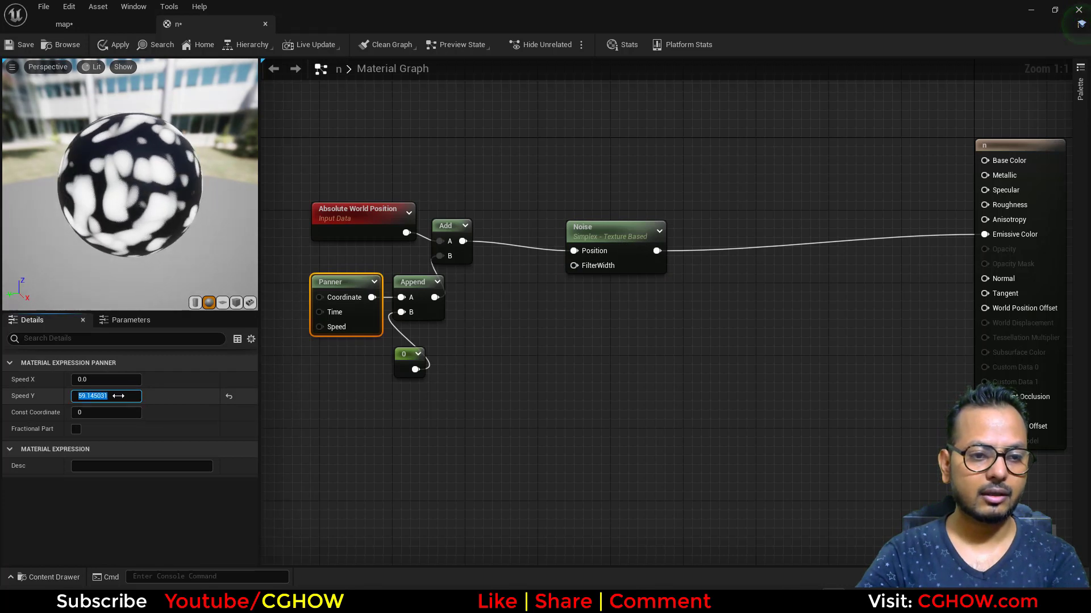
pyautogui.write('1')
pyautogui.press('Return')
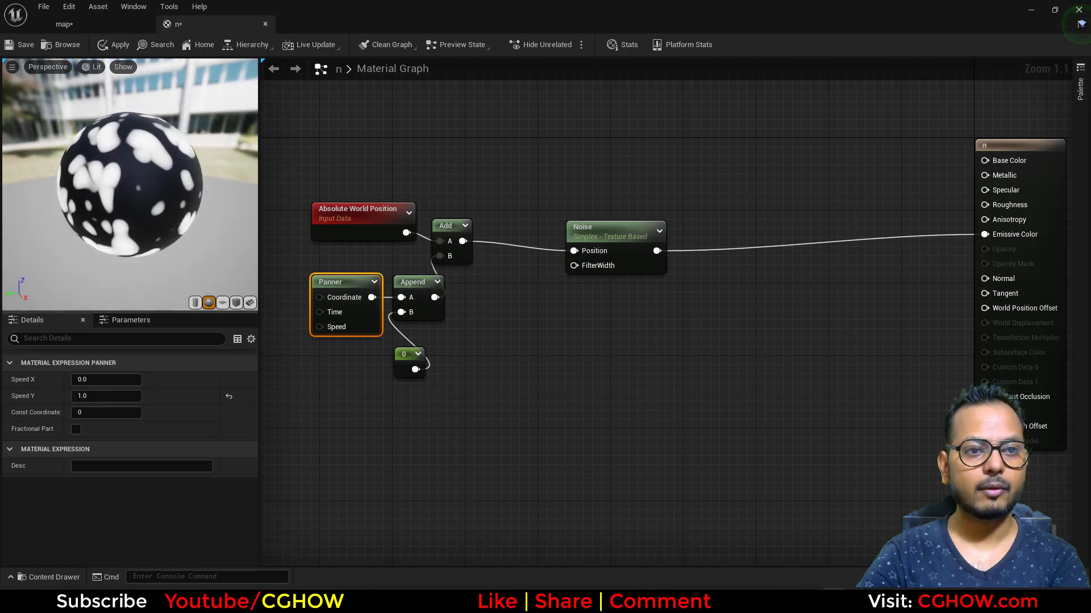
# Place a new Add node directly after the Noise node.
pyautogui.moveTo(617, 233); pyautogui.dragTo(434, 234, button='right')
pyautogui.moveTo(435, 234); pyautogui.dragTo(476, 244)
pyautogui.press('a')
pyautogui.click(467, 220)
# Create a Time node, feed Noise and Time into the new Add node's A and B, and connect its output to Emissive Color.
pyautogui.rightClick(421, 282)
pyautogui.write('tim')
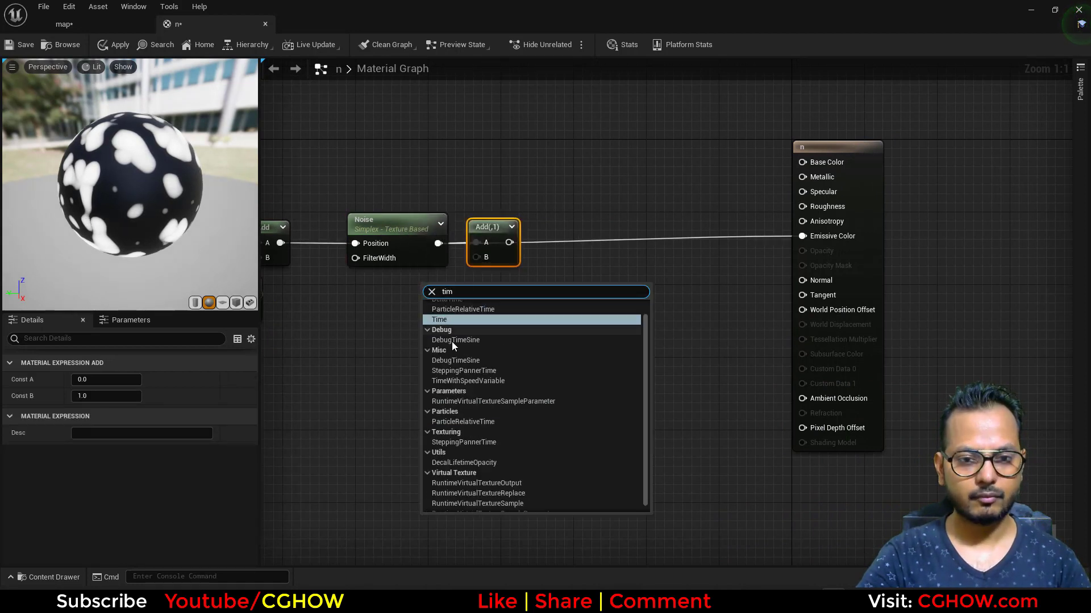
pyautogui.click(461, 322)
pyautogui.moveTo(198, 195); pyautogui.dragTo(197, 170, button='right')
pyautogui.moveTo(111, 176)
pyautogui.mouseDown(button='right')
pyautogui.moveTo(112, 159)
pyautogui.moveTo(111, 183)
pyautogui.mouseUp(button='right')
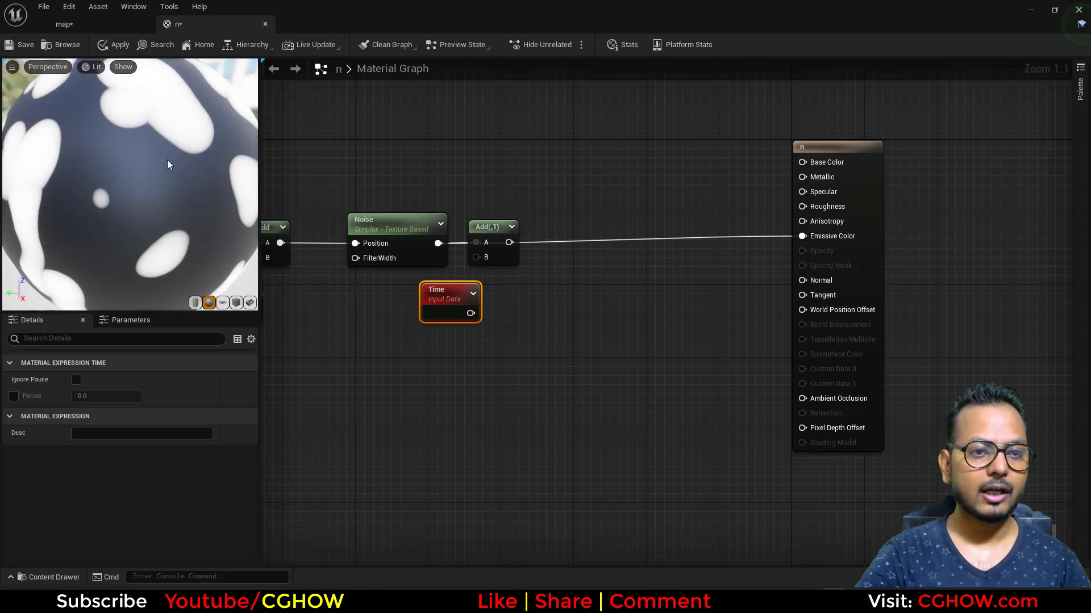
pyautogui.moveTo(469, 314); pyautogui.dragTo(830, 237)
pyautogui.rightClick(488, 234)
pyautogui.click(499, 242)
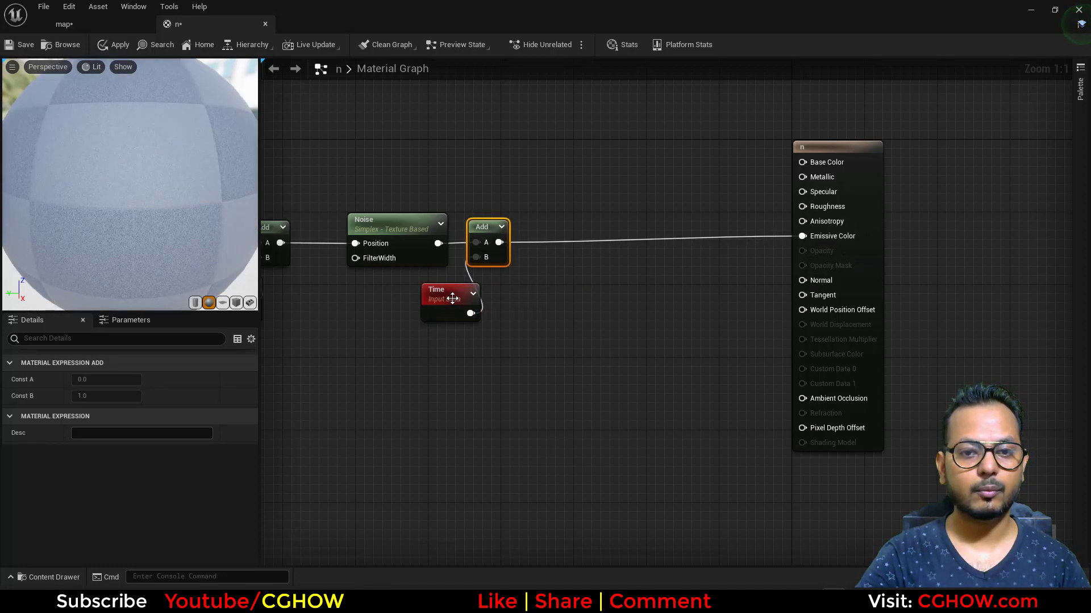
pyautogui.moveTo(447, 293); pyautogui.dragTo(427, 305)
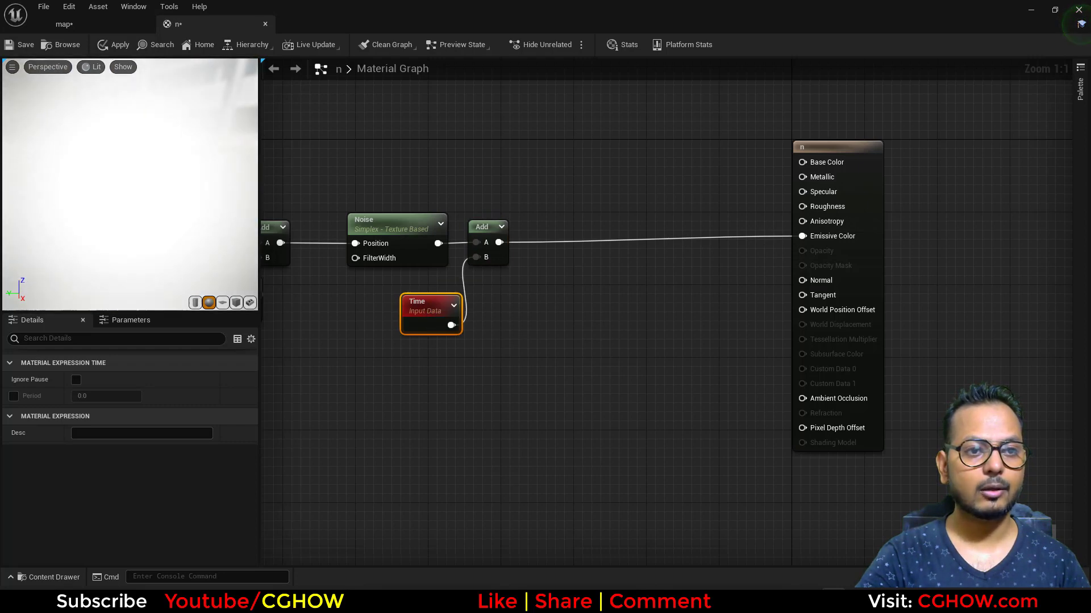
# Insert a Sine node between the Add node's output and Emissive Color, aligned beside the Add node.
pyautogui.rightClick(522, 248)
pyautogui.write('sin')
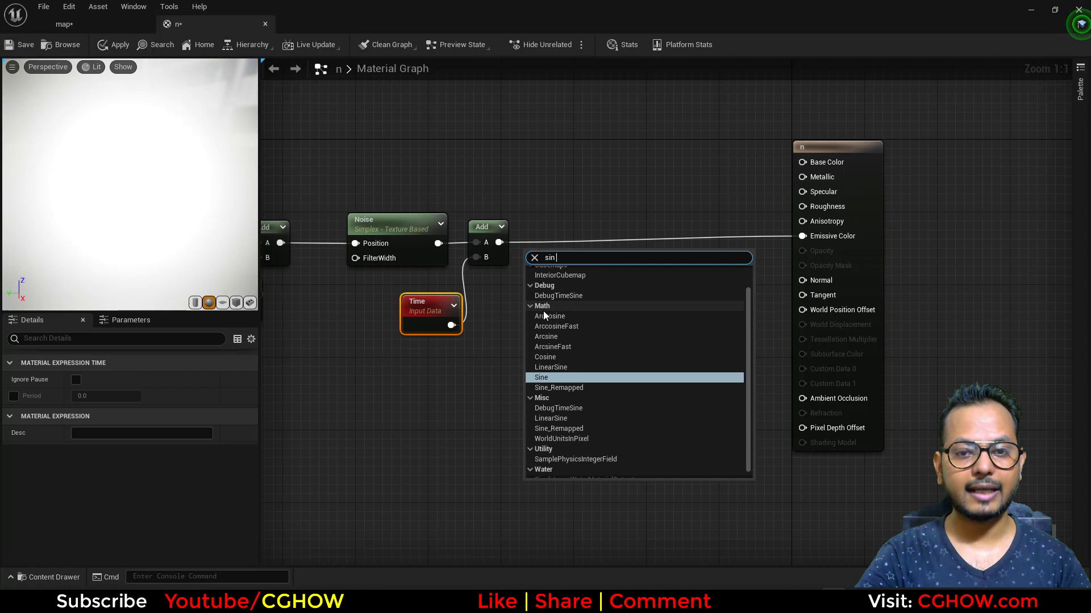
pyautogui.click(554, 377)
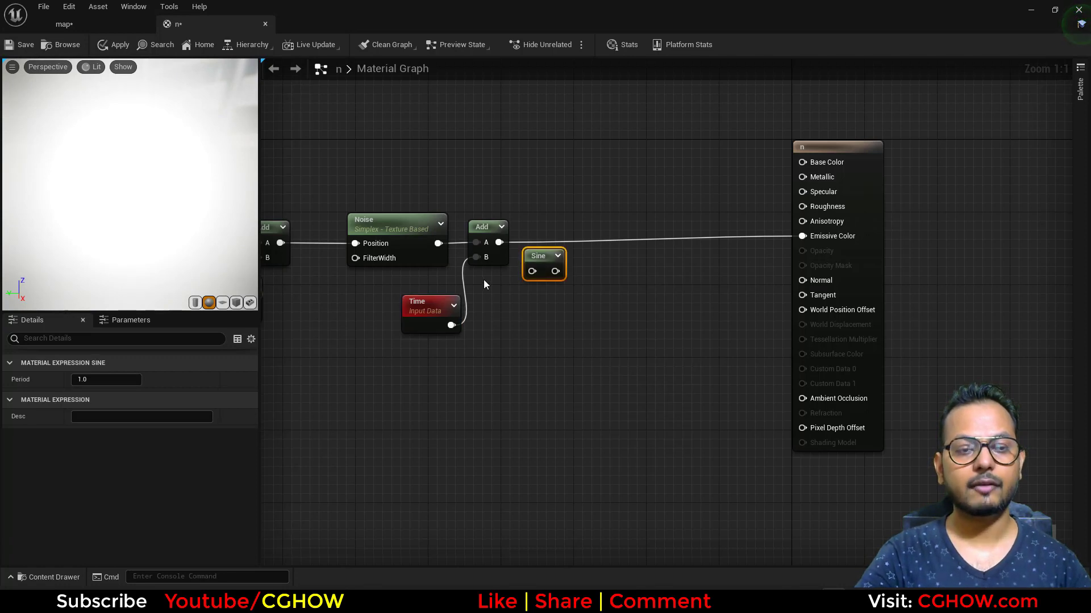
pyautogui.moveTo(497, 243); pyautogui.dragTo(811, 237)
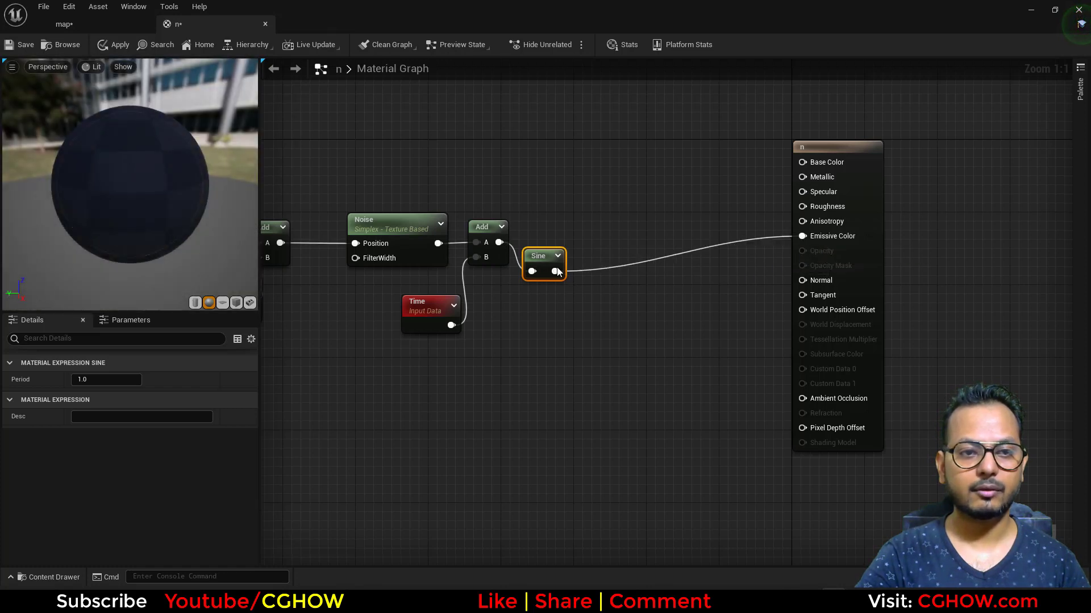
pyautogui.moveTo(539, 260); pyautogui.dragTo(545, 243)
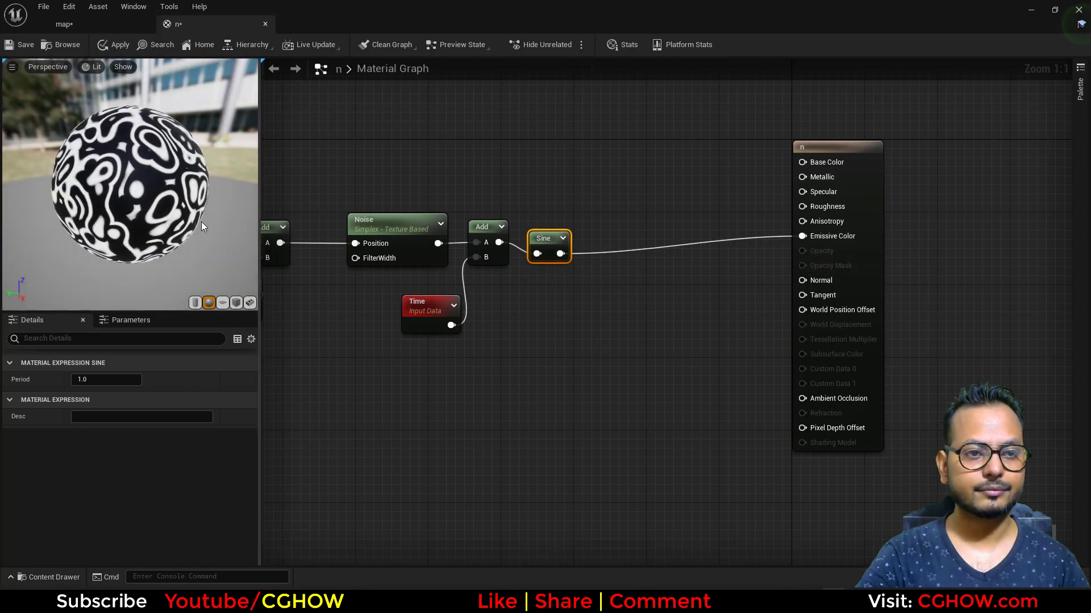
# Insert a Multiply node with Const B 0.2 between the Time node and the Add node's B input.
pyautogui.scroll(2, 198, 221)
pyautogui.moveTo(455, 315); pyautogui.dragTo(399, 323)
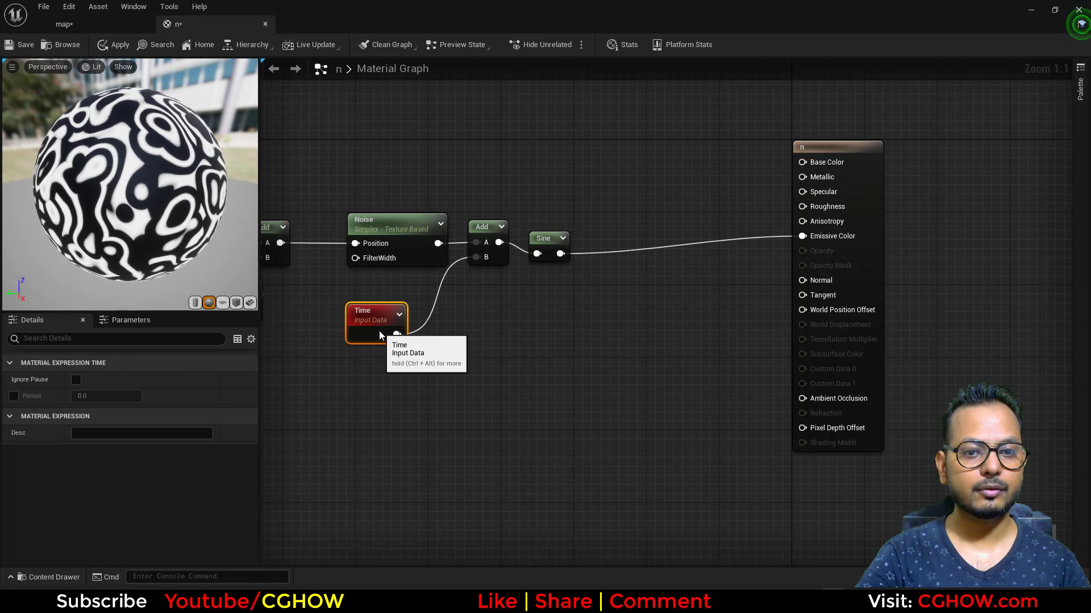
pyautogui.click(438, 322)
pyautogui.moveTo(397, 334); pyautogui.dragTo(476, 258)
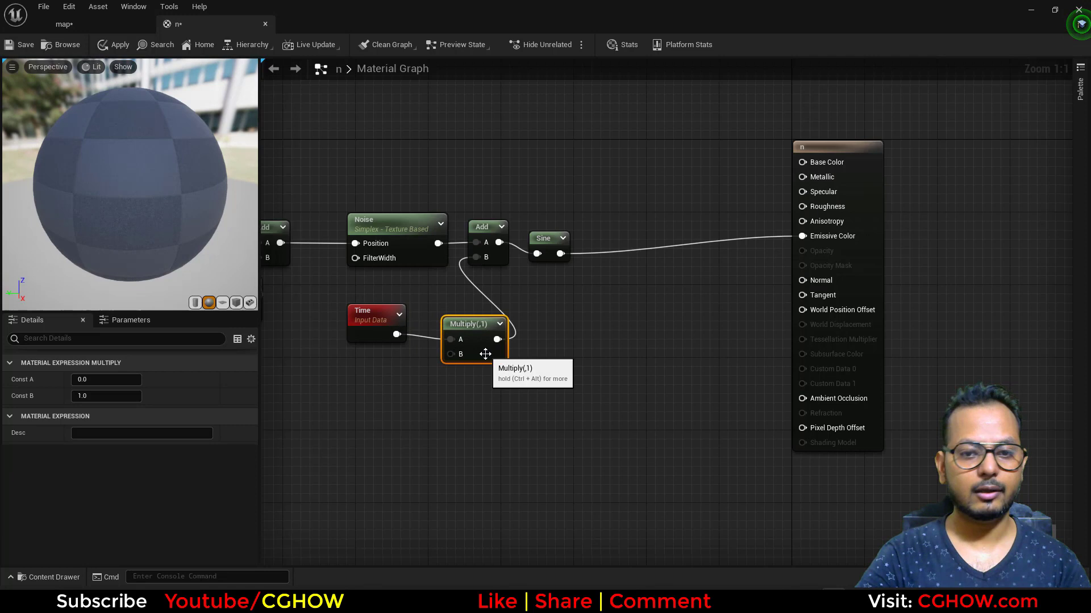
pyautogui.click(113, 396)
pyautogui.write('0.2')
pyautogui.press('Return')
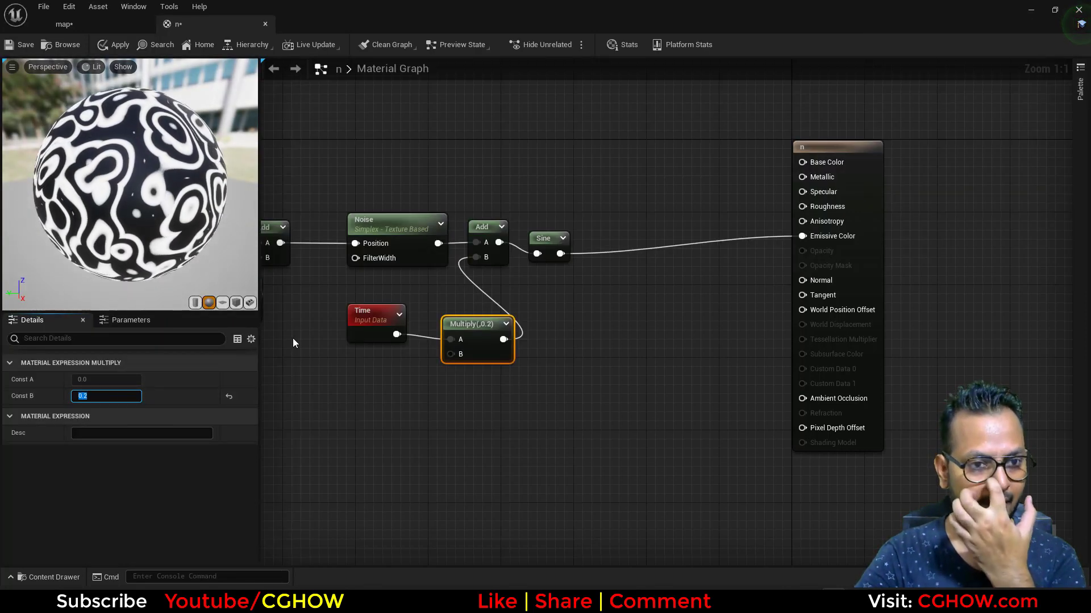
pyautogui.moveTo(318, 353); pyautogui.dragTo(496, 371, button='right')
pyautogui.click(478, 335)
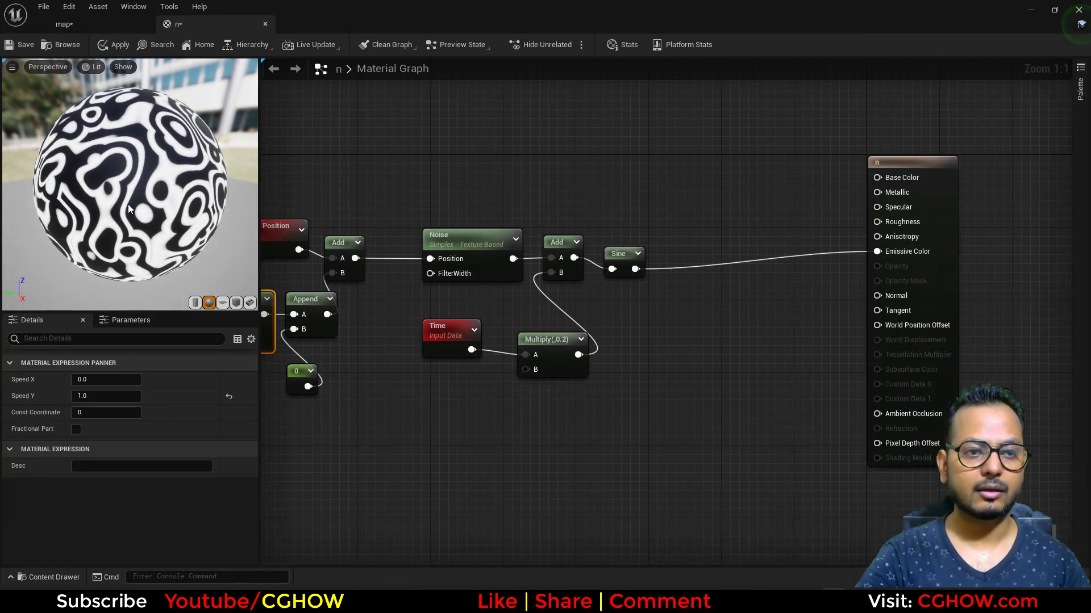
pyautogui.moveTo(128, 204)
pyautogui.mouseDown()
pyautogui.moveTo(142, 209)
pyautogui.moveTo(132, 211)
pyautogui.mouseUp()
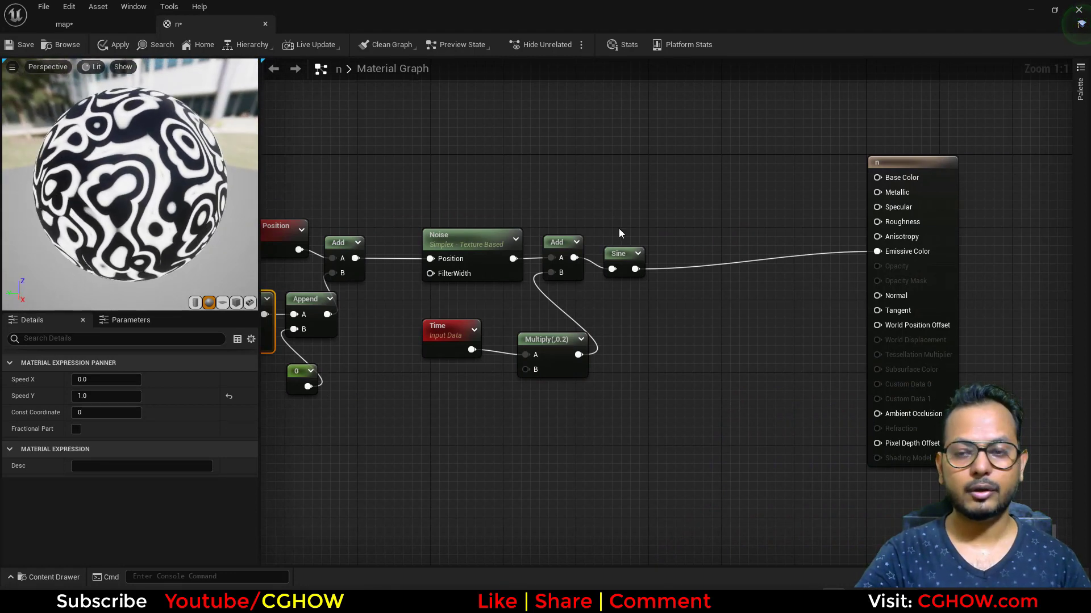
# Set the material's Blend Mode to Masked and enable Two Sided.
pyautogui.moveTo(619, 230); pyautogui.dragTo(511, 260, button='right')
pyautogui.click(809, 228)
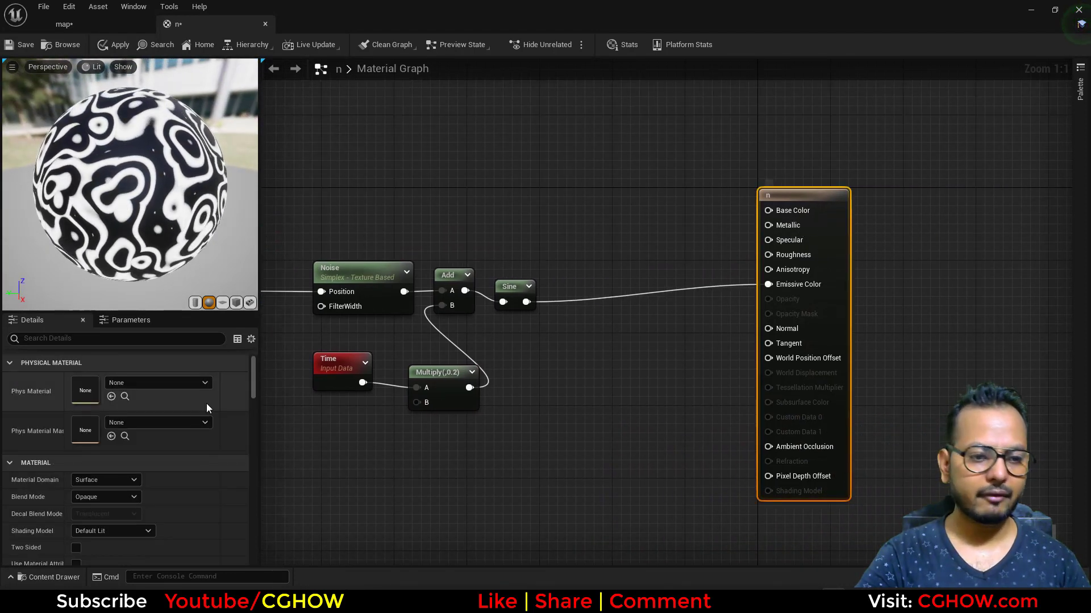
pyautogui.scroll(-2, 142, 449)
pyautogui.click(103, 444)
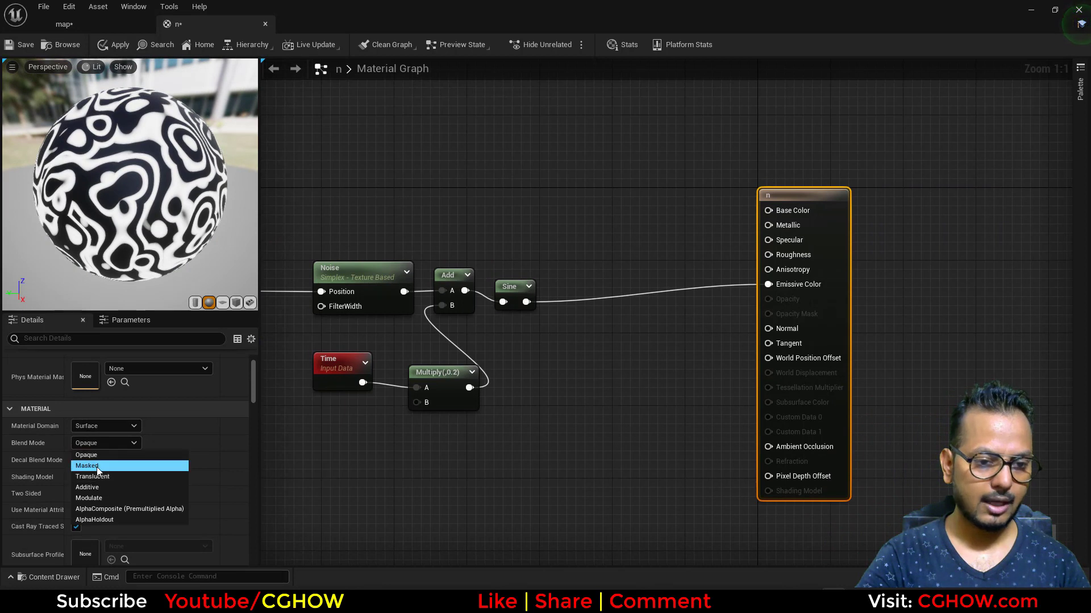
pyautogui.click(97, 466)
pyautogui.click(76, 494)
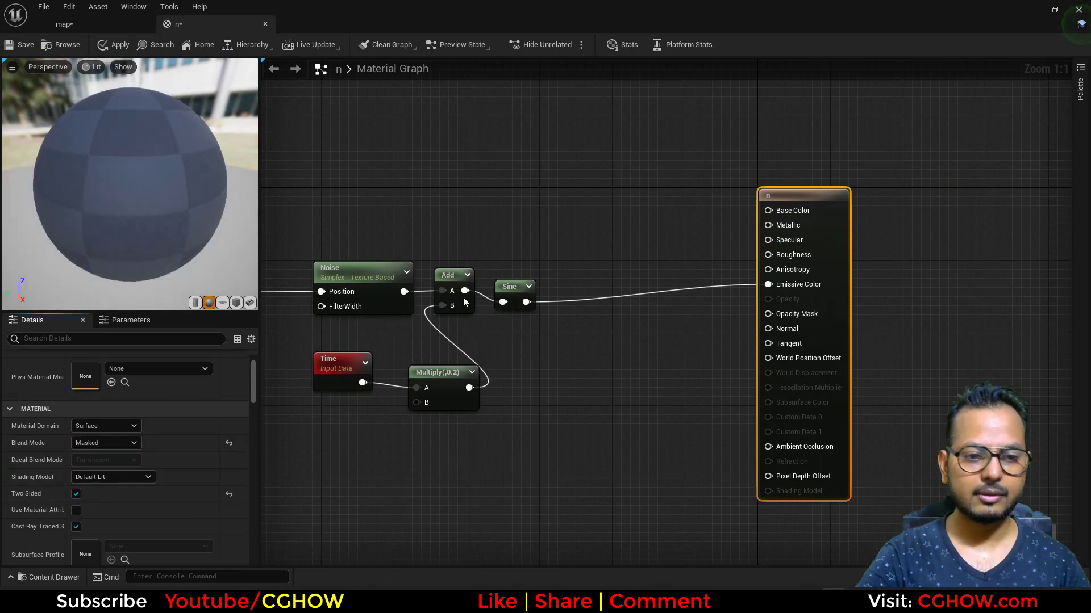
# Add a Particle Color node, connect it to Base Color, and position it above the noise nodes.
pyautogui.rightClick(458, 170)
pyautogui.write('particle')
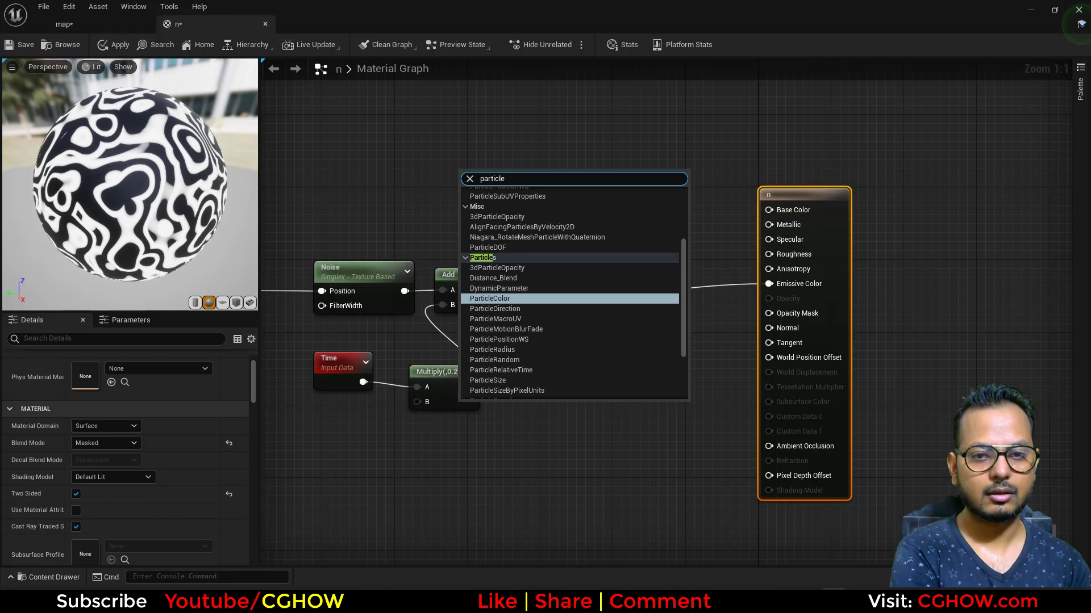
pyautogui.press('Return')
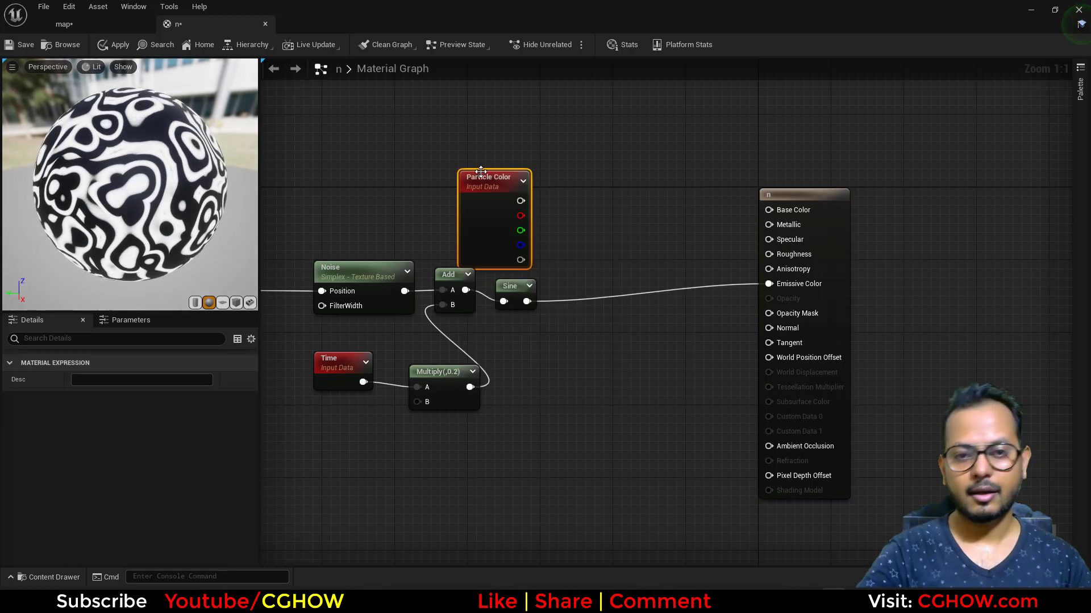
pyautogui.moveTo(520, 200); pyautogui.dragTo(783, 213)
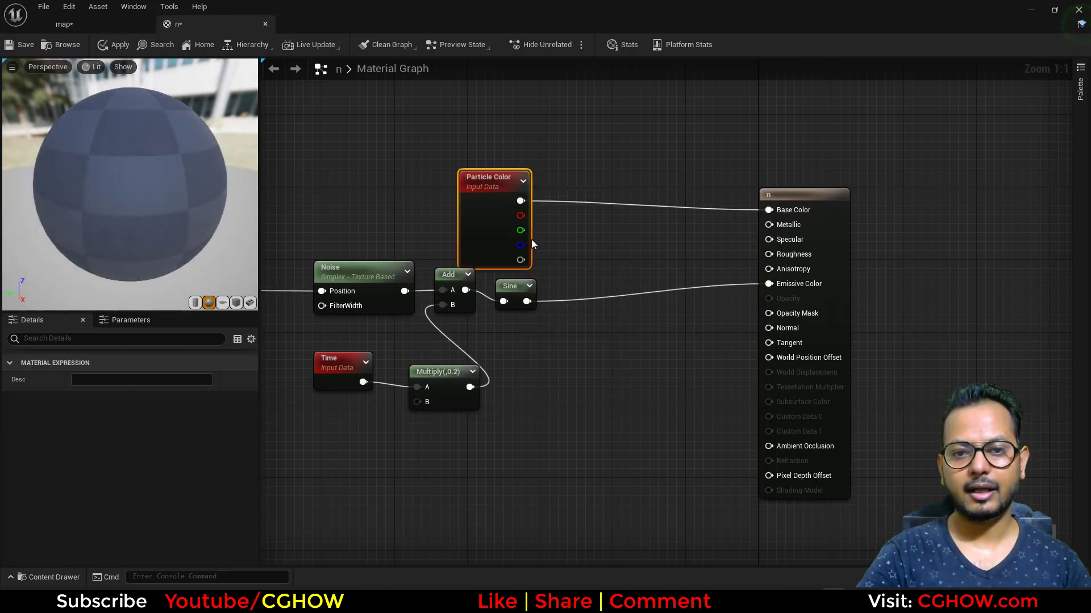
pyautogui.moveTo(525, 239); pyautogui.dragTo(545, 174)
# Connect a new constant to both Specular and Metallic and set its value to 1.
pyautogui.click(623, 222)
pyautogui.moveTo(641, 240); pyautogui.dragTo(768, 240)
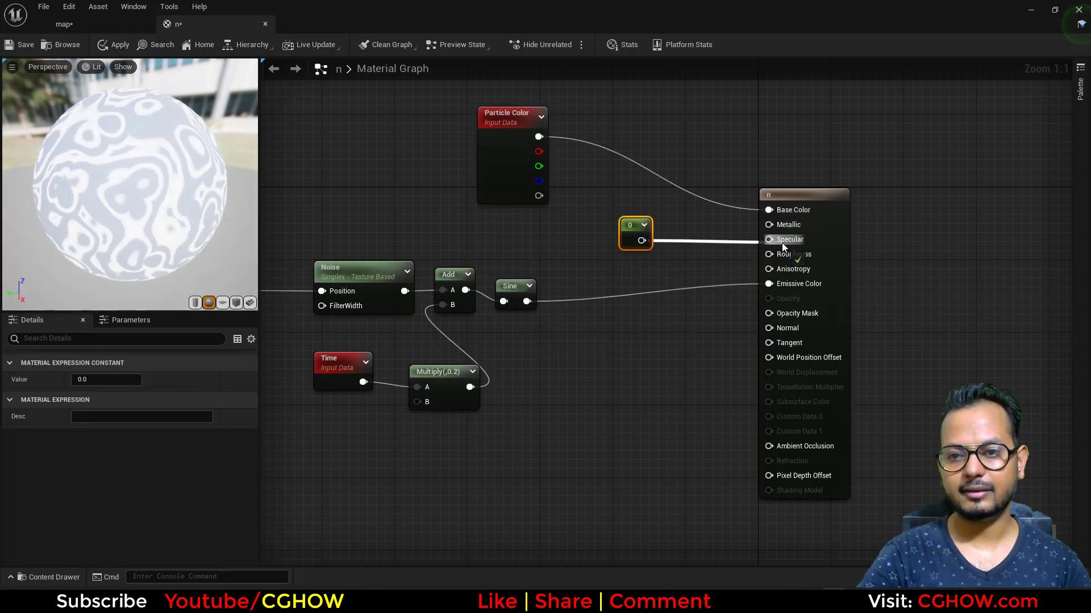
pyautogui.moveTo(641, 240); pyautogui.dragTo(768, 225)
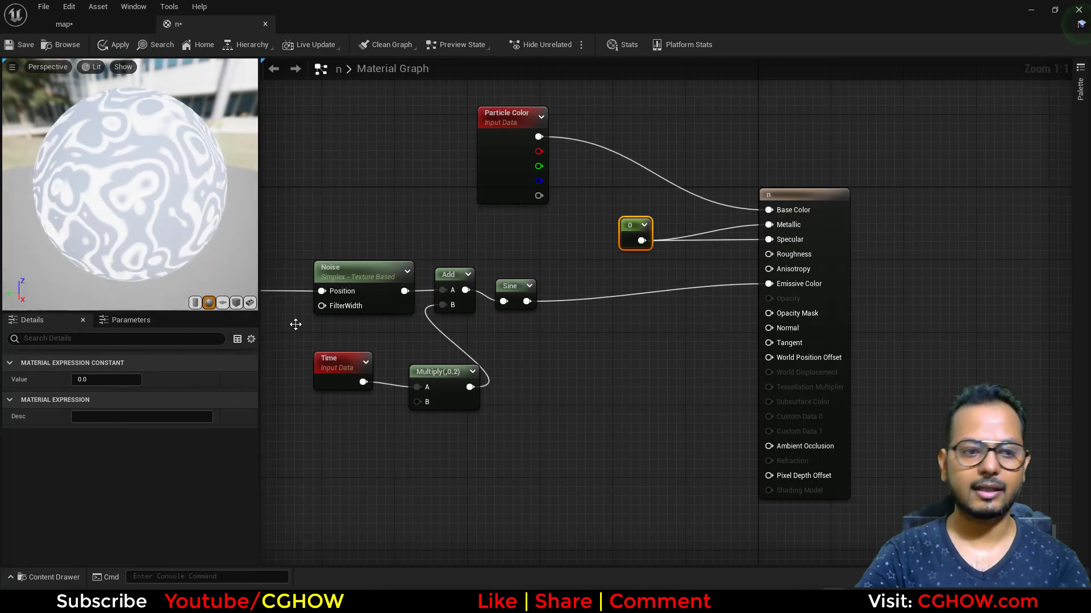
pyautogui.click(106, 379)
pyautogui.write('1')
pyautogui.press('Return')
# Connect another new constant to Roughness and set its value to 0.2.
pyautogui.click(623, 266)
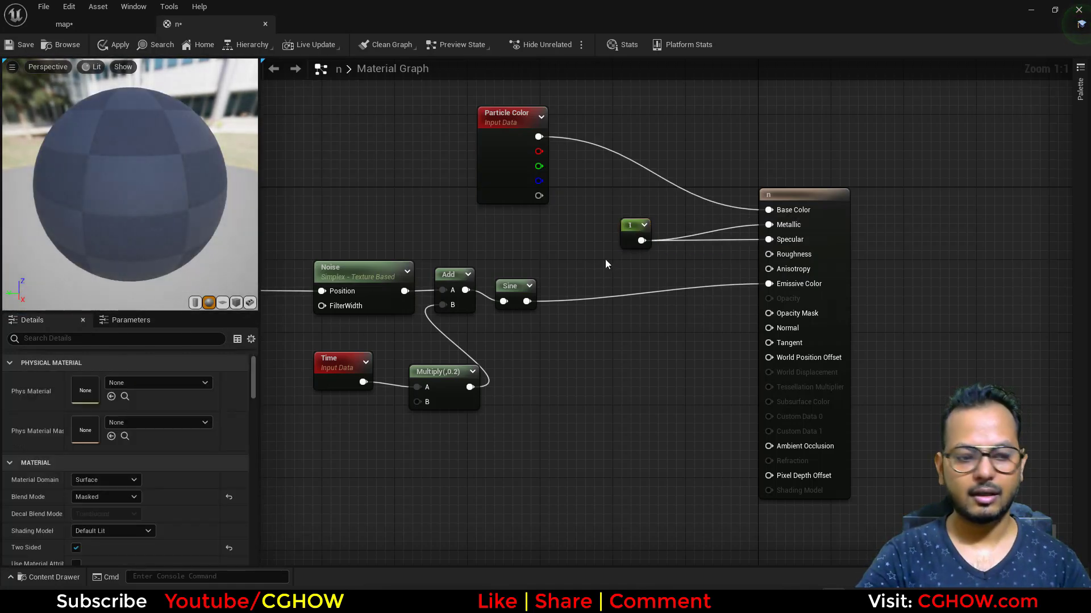
pyautogui.click(588, 256)
pyautogui.moveTo(607, 278); pyautogui.dragTo(769, 254)
pyautogui.click(106, 379)
pyautogui.write('.2')
pyautogui.press('Return')
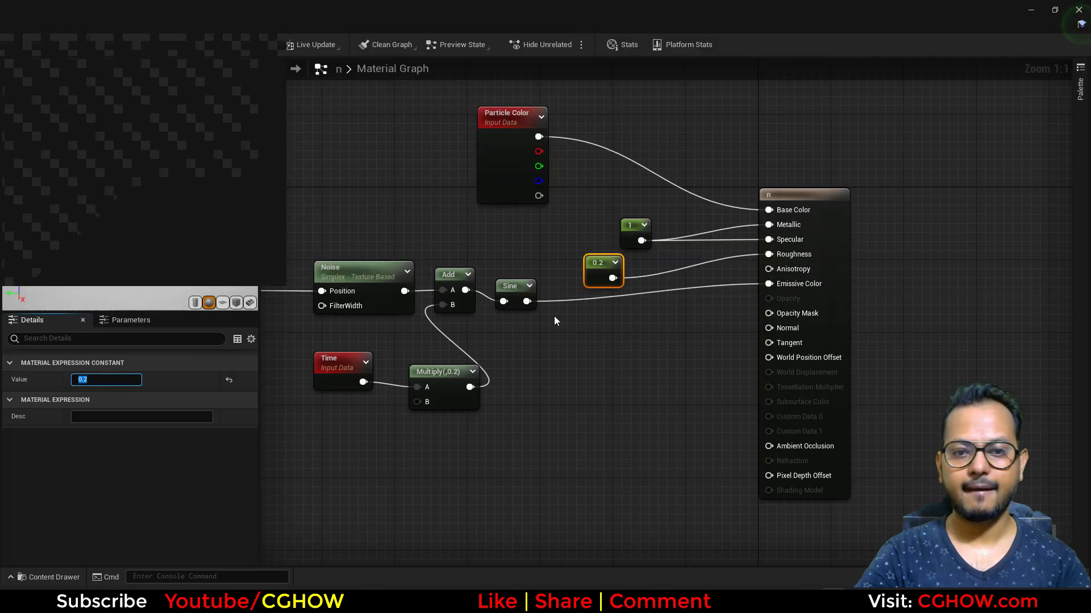
# Connect the Sine output to Opacity Mask and remove its link to Emissive Color.
pyautogui.moveTo(554, 316); pyautogui.dragTo(526, 319, button='right')
pyautogui.moveTo(506, 299); pyautogui.dragTo(751, 311)
pyautogui.keyDown('alt'); pyautogui.click(749, 282); pyautogui.keyUp('alt')
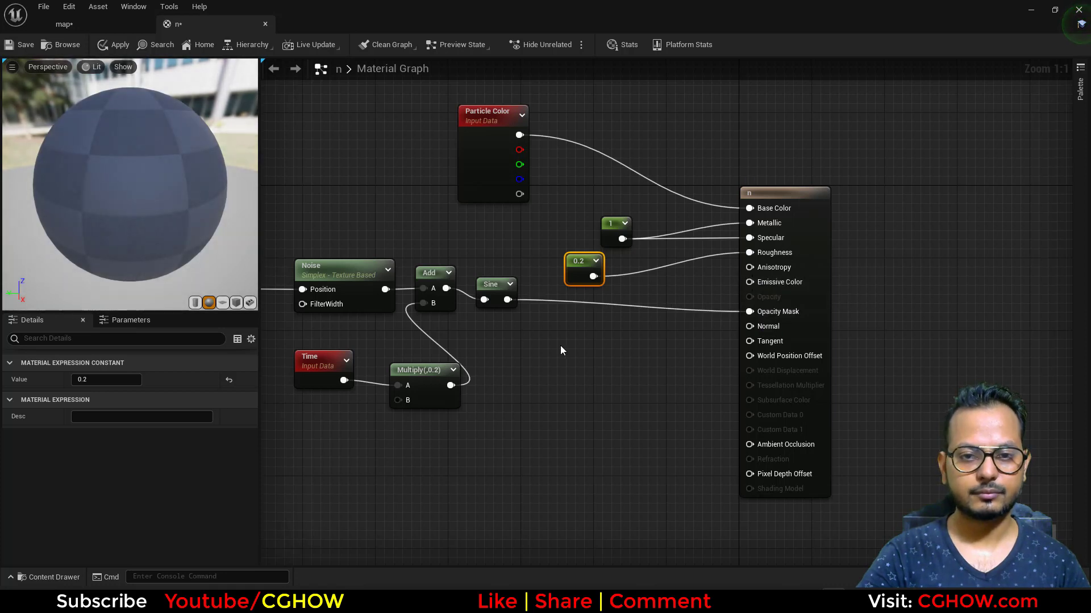
pyautogui.moveTo(560, 345); pyautogui.dragTo(540, 360, button='right')
pyautogui.moveTo(785, 222); pyautogui.dragTo(767, 176)
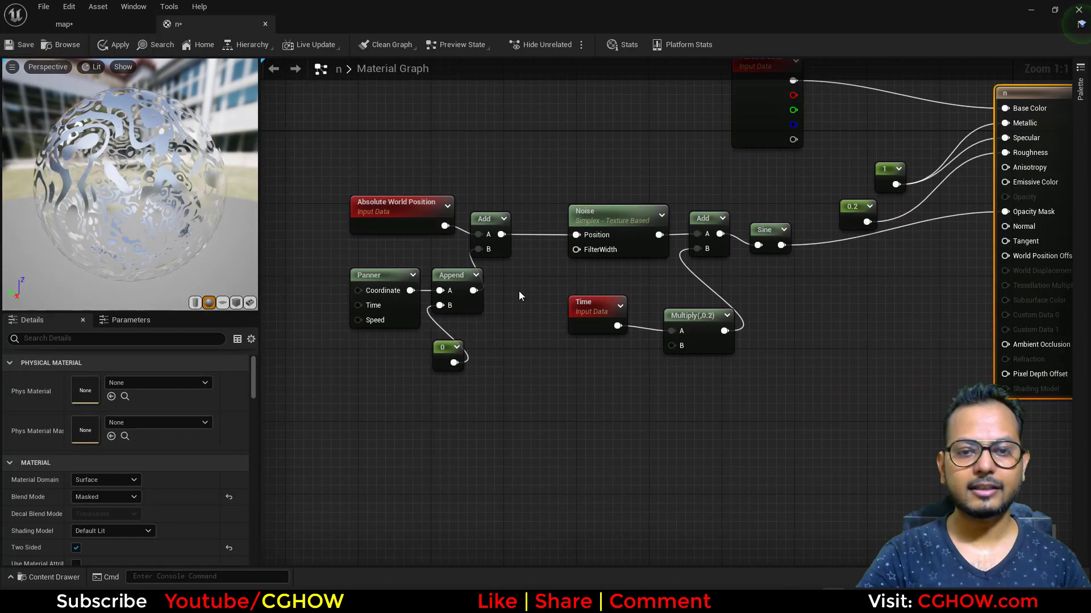
# Connect a new constant to the Noise node's FilterWidth input and set its value to 1000.
pyautogui.click(584, 256)
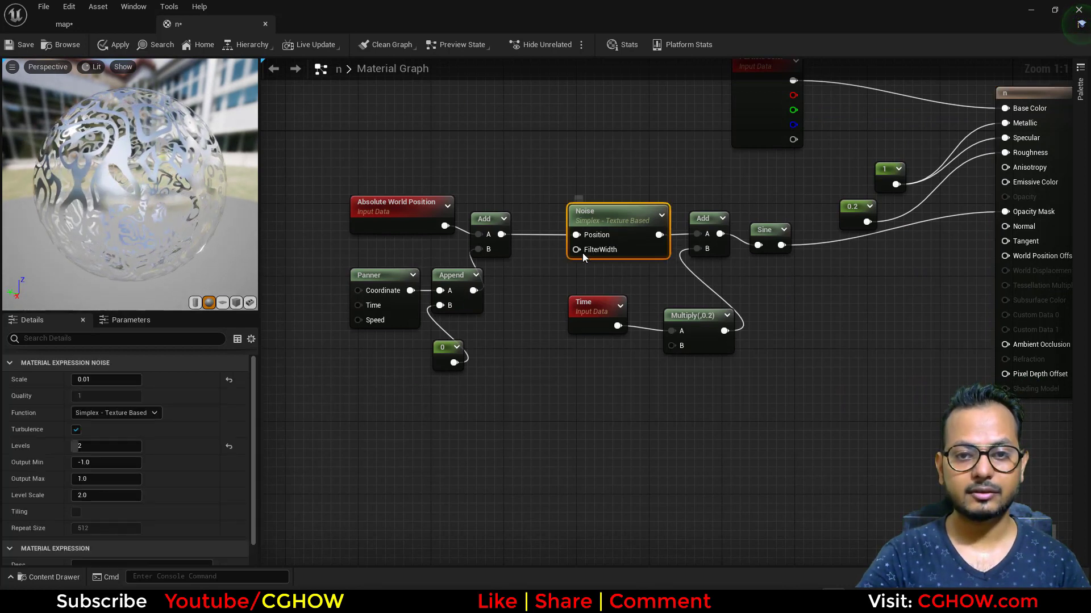
pyautogui.click(528, 260)
pyautogui.moveTo(550, 281); pyautogui.dragTo(576, 249)
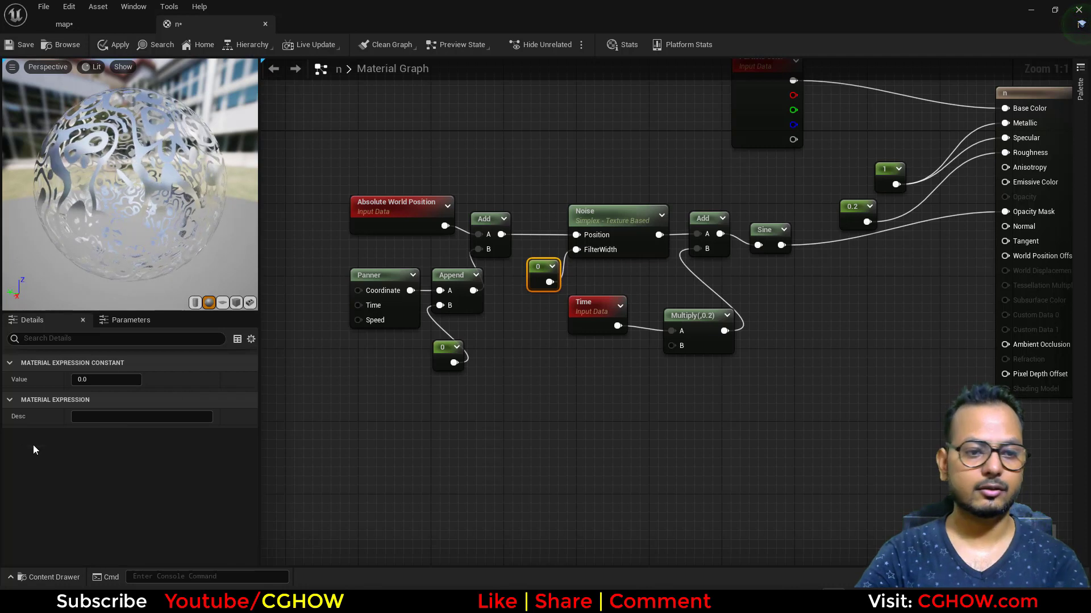
pyautogui.click(95, 380)
pyautogui.write('1000')
pyautogui.press('Return')
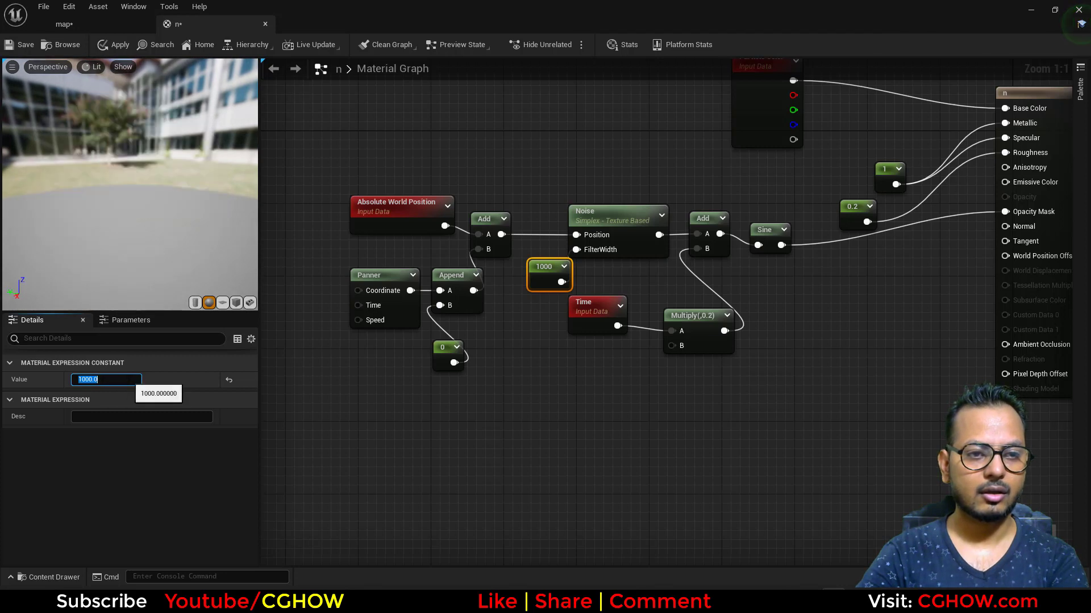
# Try values of 100, 10 and 20 for the FilterWidth constant, checking the preview sphere.
pyautogui.write('100')
pyautogui.press('Return')
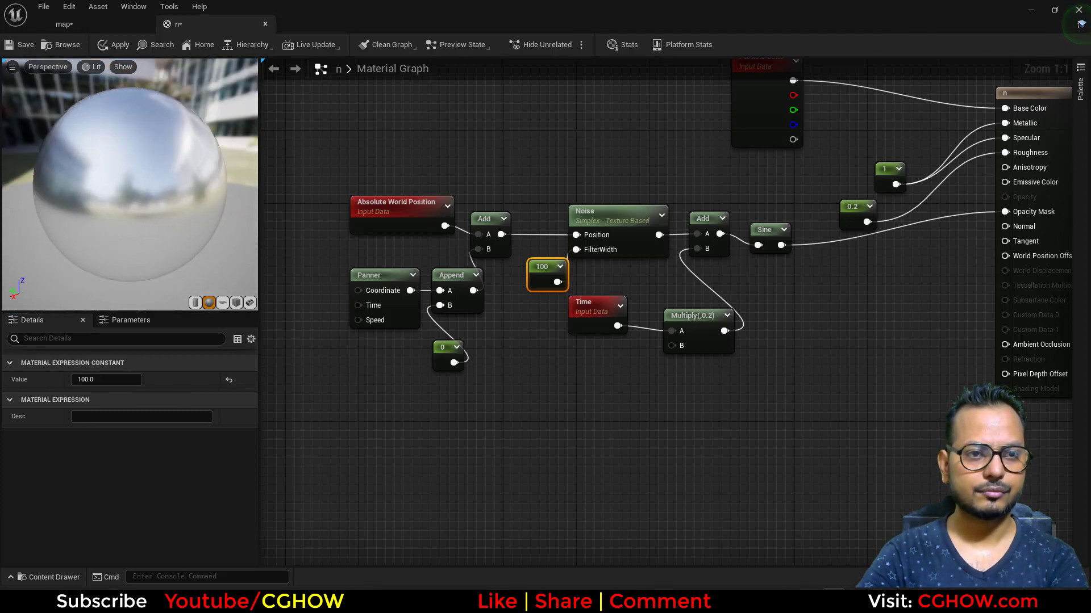
pyautogui.click(132, 377)
pyautogui.write('10')
pyautogui.press('Return')
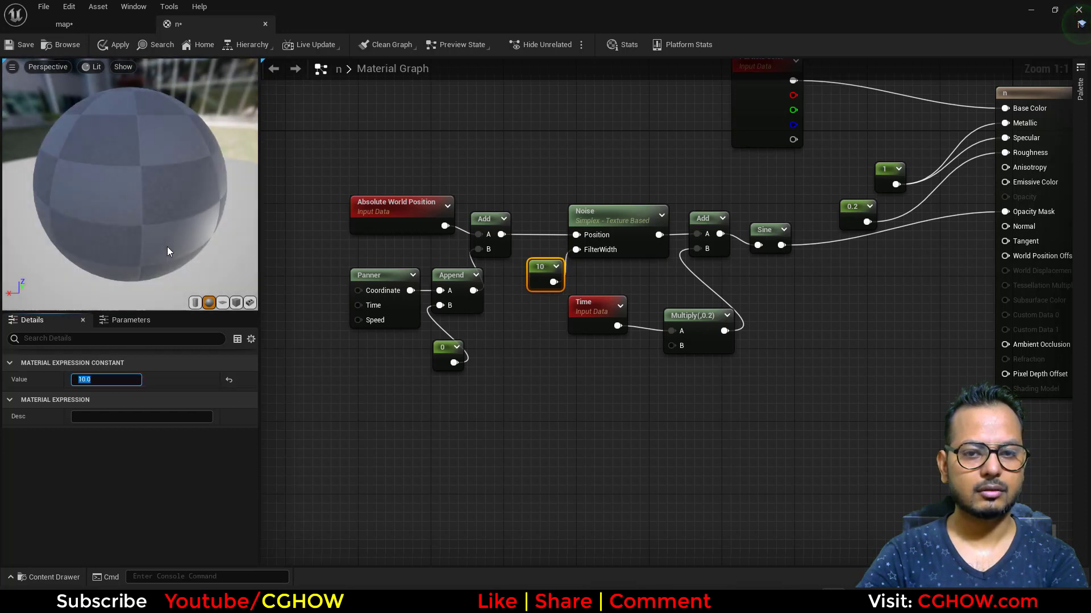
pyautogui.moveTo(96, 382); pyautogui.dragTo(47, 386)
pyautogui.write('20')
pyautogui.press('Return')
pyautogui.moveTo(139, 257); pyautogui.dragTo(170, 258)
# Set the FilterWidth constant to 50 and check the noise on the preview sphere.
pyautogui.click(99, 379)
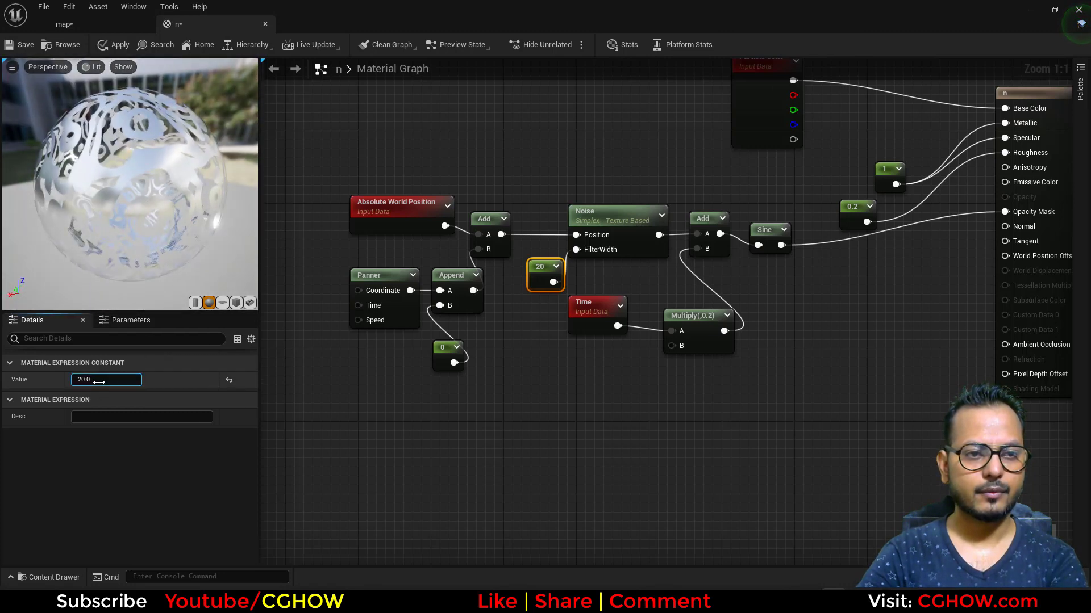
pyautogui.write('50')
pyautogui.press('Return')
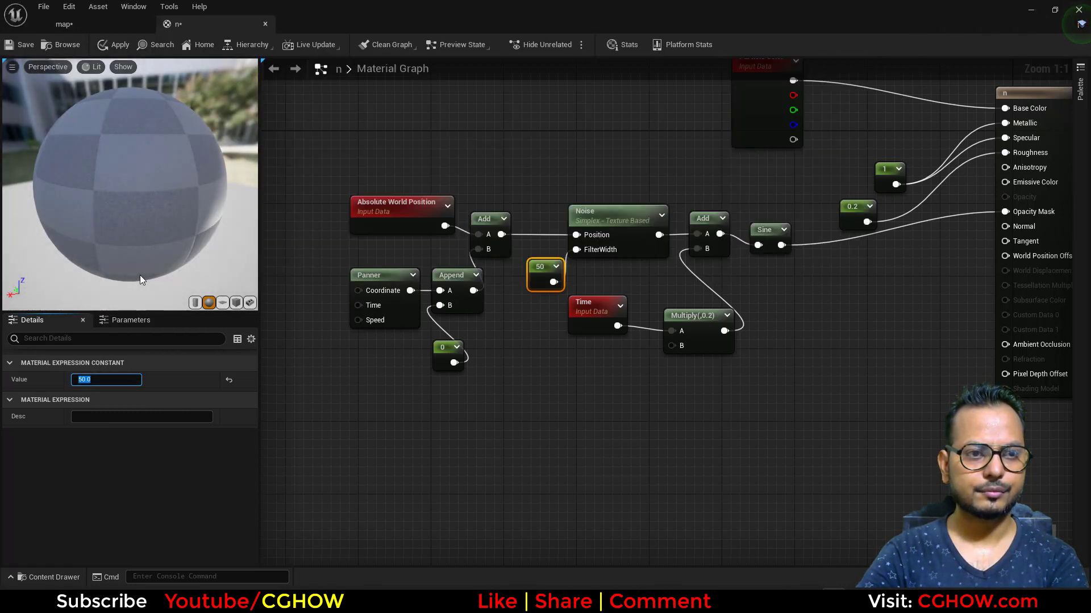
pyautogui.moveTo(131, 223); pyautogui.dragTo(103, 223)
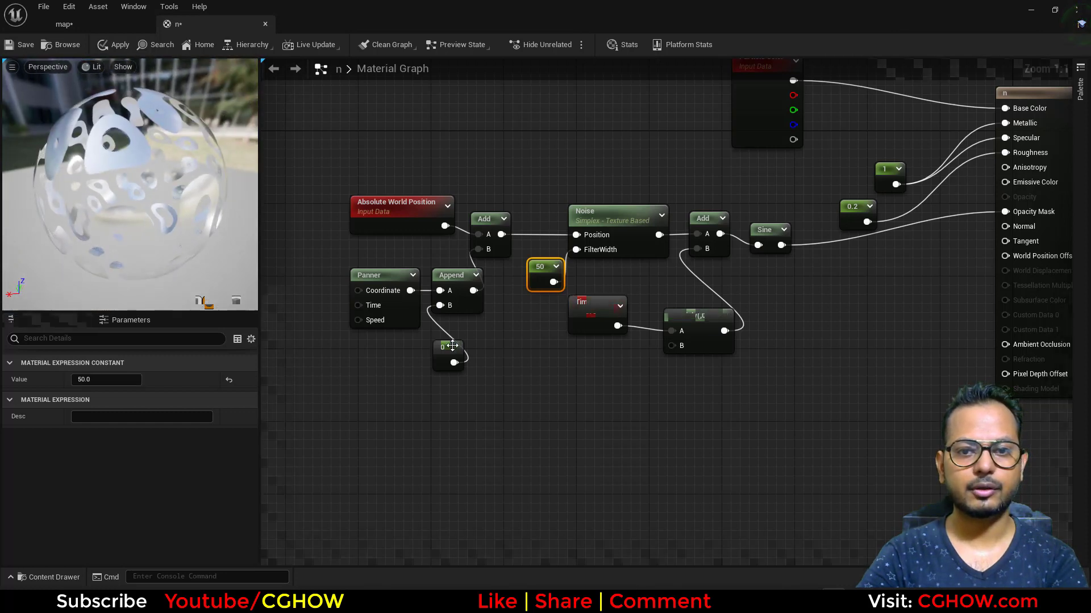
# Add a Dynamic Parameter node to the material graph and place it below the Panner.
pyautogui.moveTo(565, 371); pyautogui.dragTo(537, 358, button='right')
pyautogui.rightClick(537, 358)
pyautogui.write('dyn')
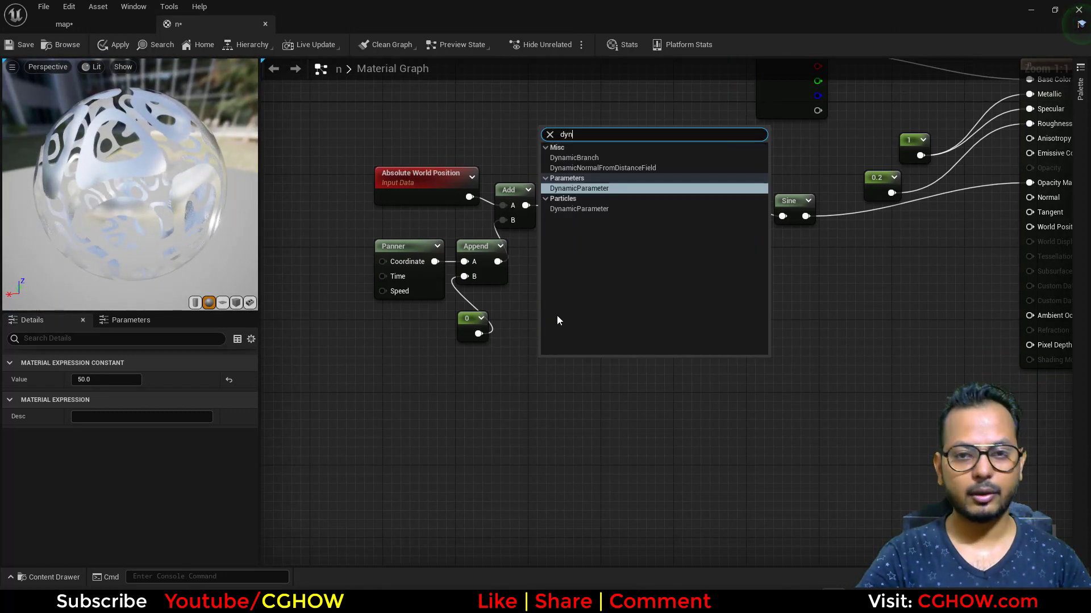
pyautogui.click(570, 188)
pyautogui.moveTo(550, 431); pyautogui.dragTo(348, 435)
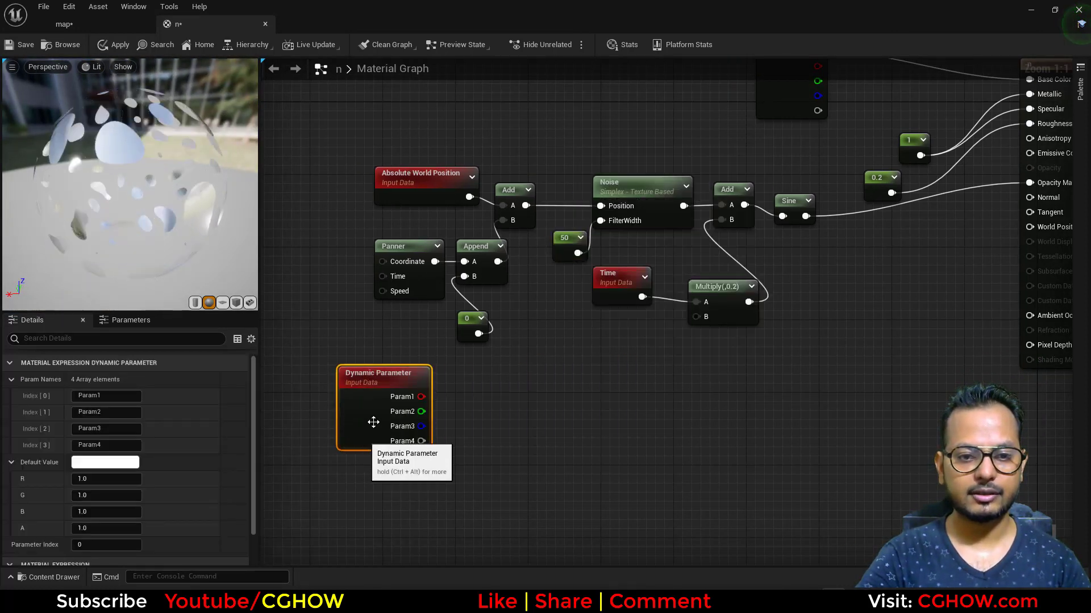
# Connect the Dynamic Parameter's first output to the Panner's Speed input and name that parameter "pan".
pyautogui.moveTo(421, 396); pyautogui.dragTo(382, 291)
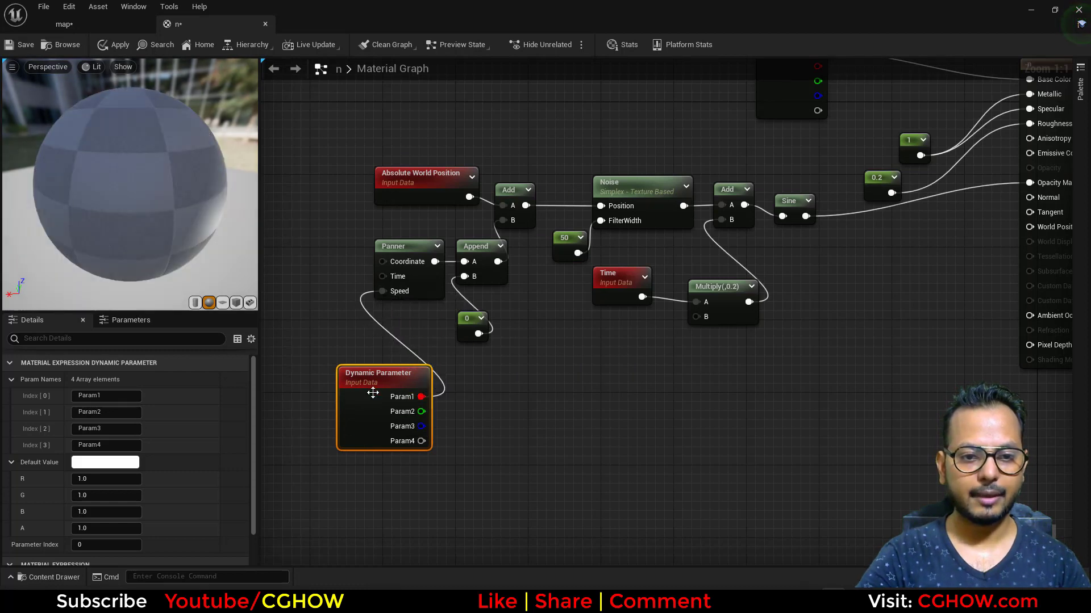
pyautogui.click(108, 396)
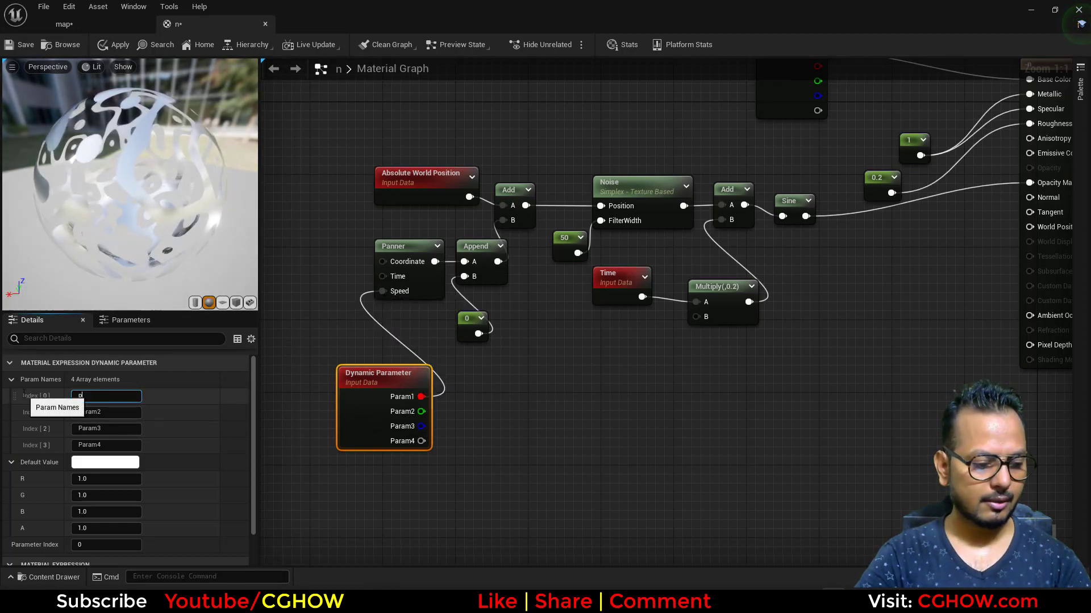
pyautogui.write('pan')
pyautogui.press('Return')
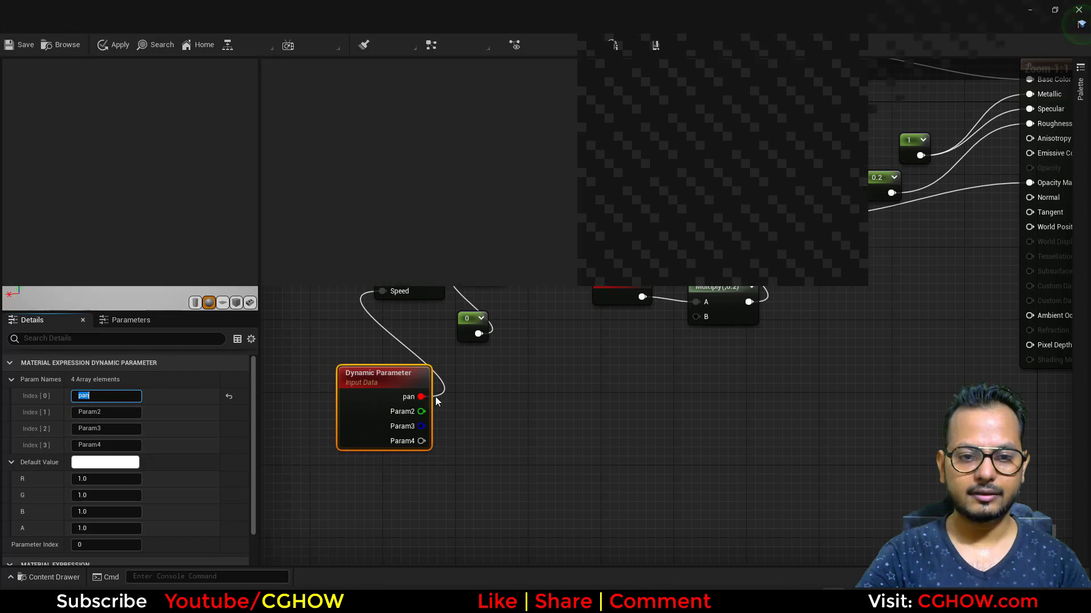
# Connect the Dynamic Parameter's second output to the Noise node's FilterWidth input and name it "scale".
pyautogui.moveTo(421, 411); pyautogui.dragTo(601, 221)
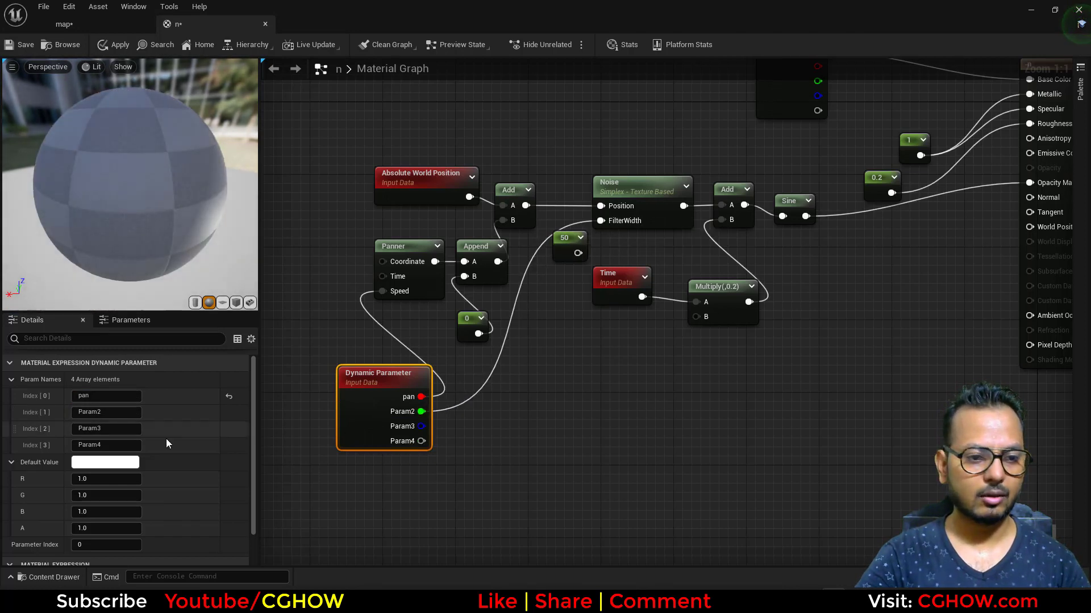
pyautogui.click(106, 413)
pyautogui.write('s')
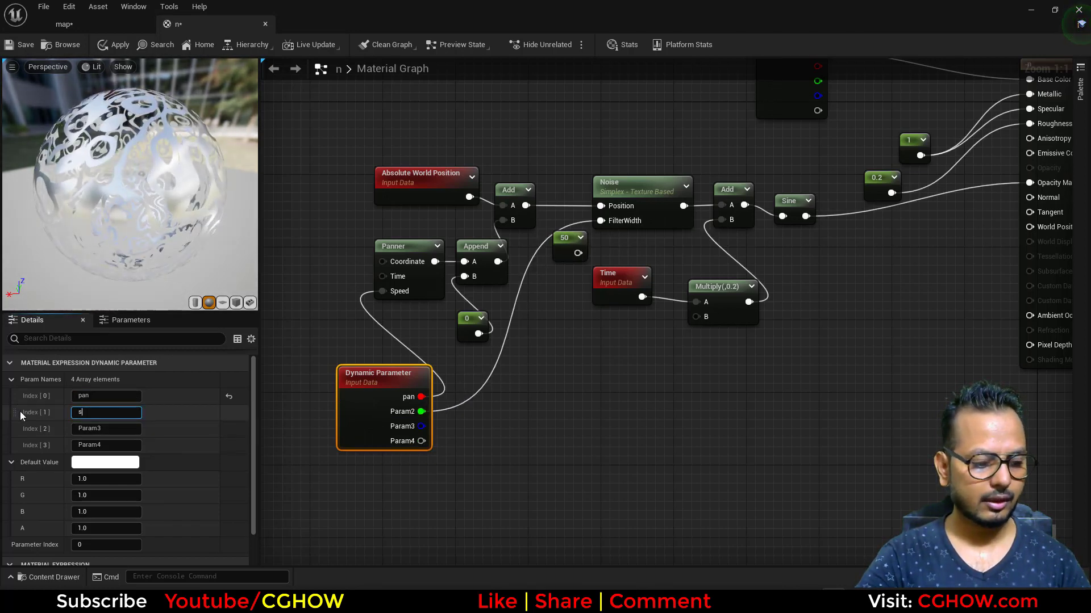
pyautogui.write('cale')
pyautogui.press('Return')
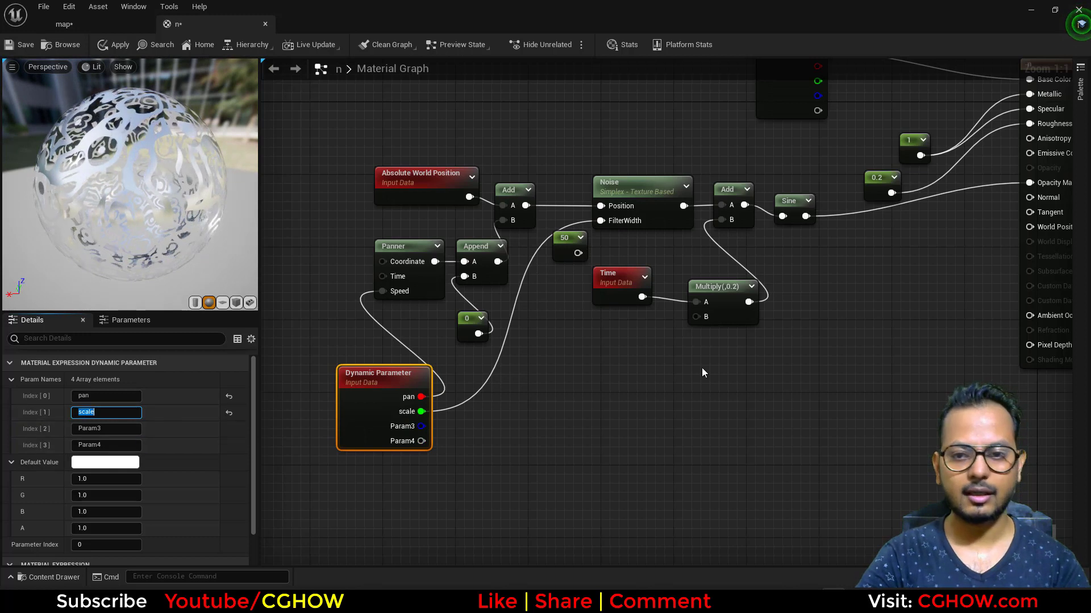
# Connect the Dynamic Parameter's third output to input B of the Multiply after Time and name it "erode".
pyautogui.click(734, 321)
pyautogui.moveTo(426, 427); pyautogui.dragTo(703, 324)
pyautogui.click(396, 414)
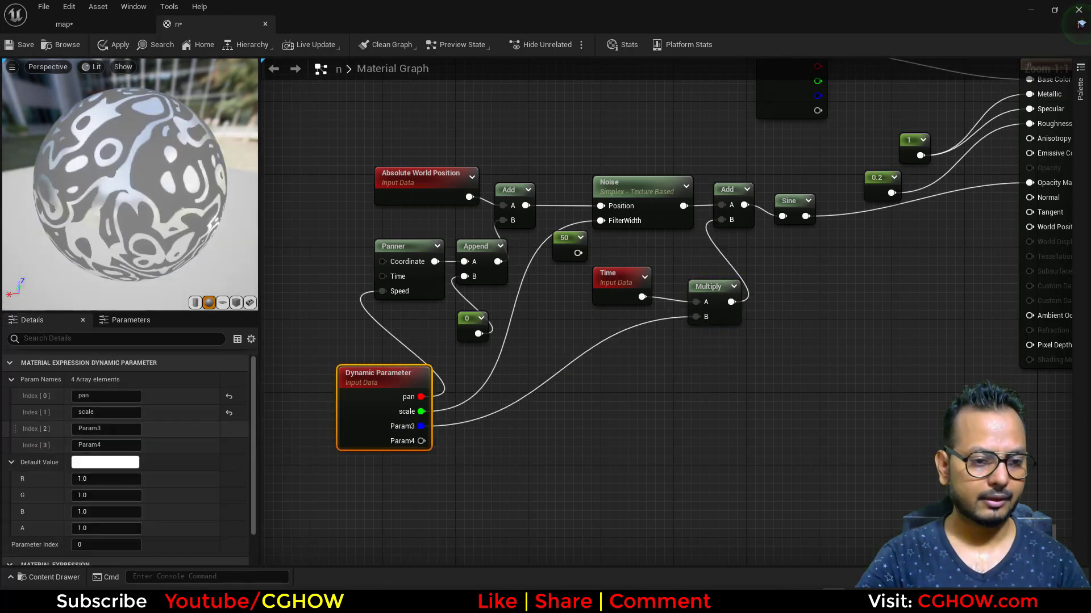
pyautogui.click(106, 428)
pyautogui.write('erode')
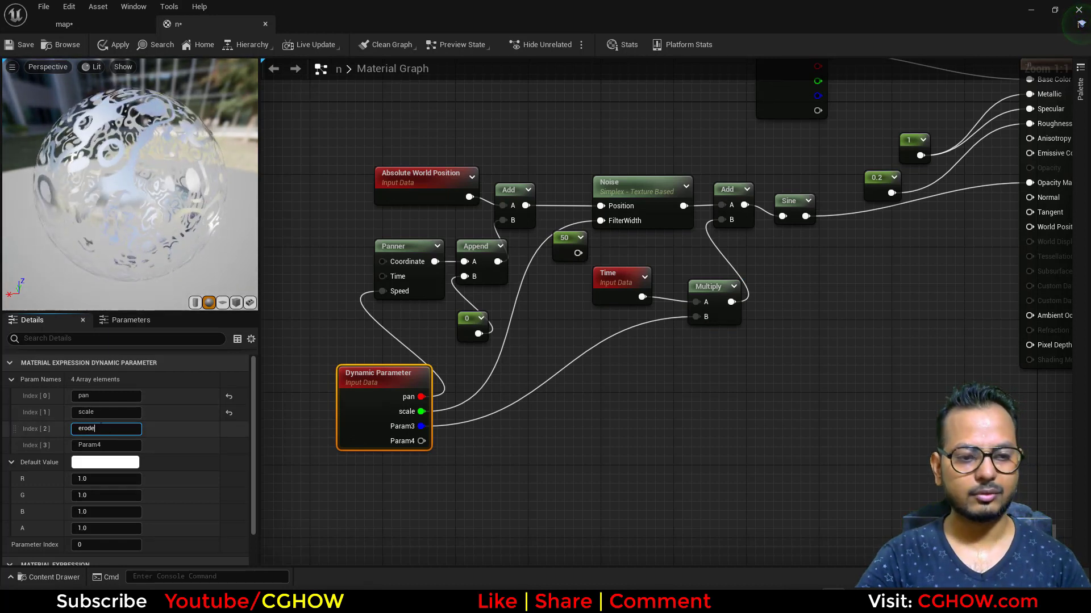
pyautogui.click(484, 447)
pyautogui.moveTo(685, 274); pyautogui.dragTo(666, 291, button='right')
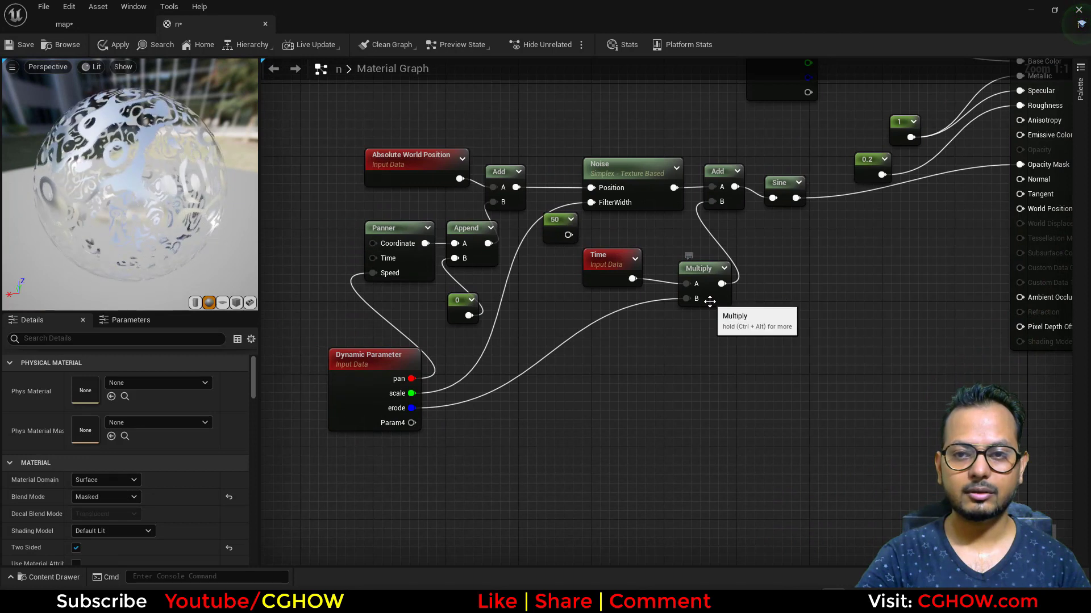
# Rename the Dynamic Parameter's third parameter to "_time".
pyautogui.click(700, 284)
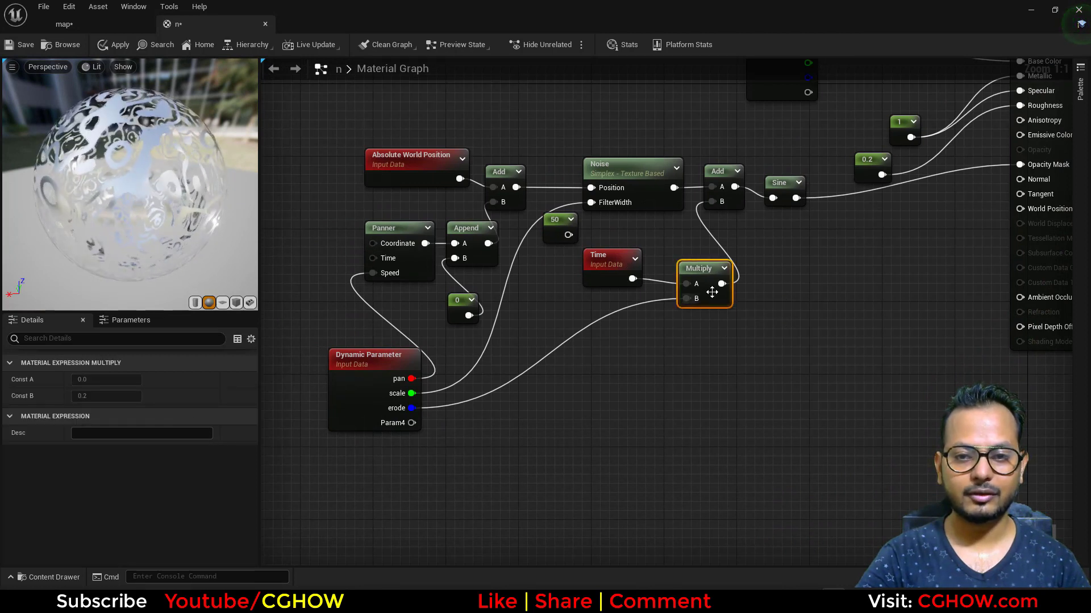
pyautogui.click(350, 397)
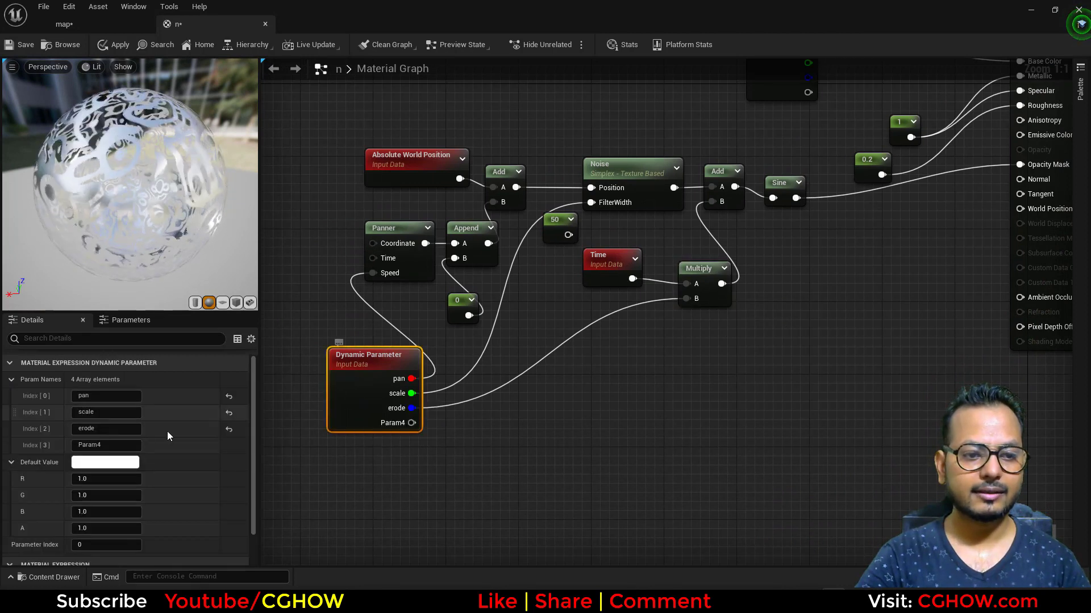
pyautogui.click(106, 429)
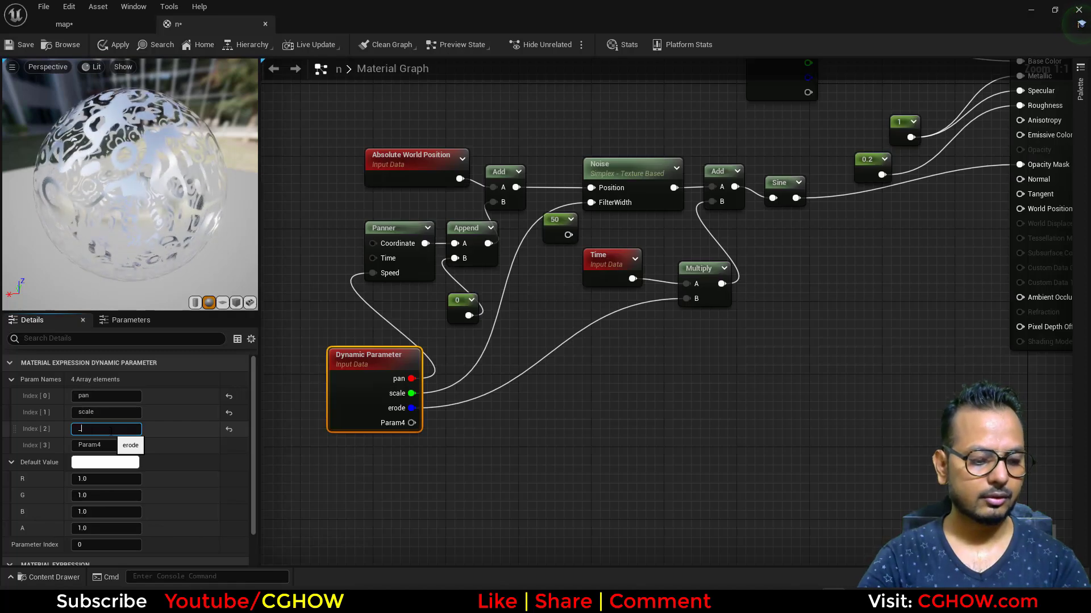
pyautogui.write('_time')
pyautogui.press('Return')
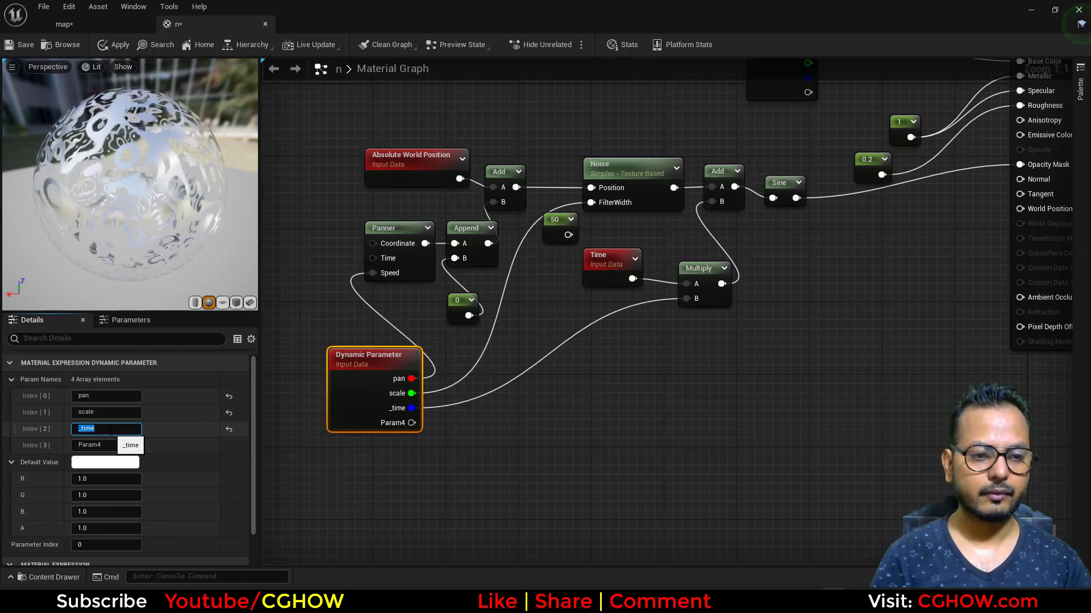
pyautogui.click(768, 393)
# Save the noise material and close its editor.
pyautogui.moveTo(828, 326); pyautogui.dragTo(676, 466, button='right')
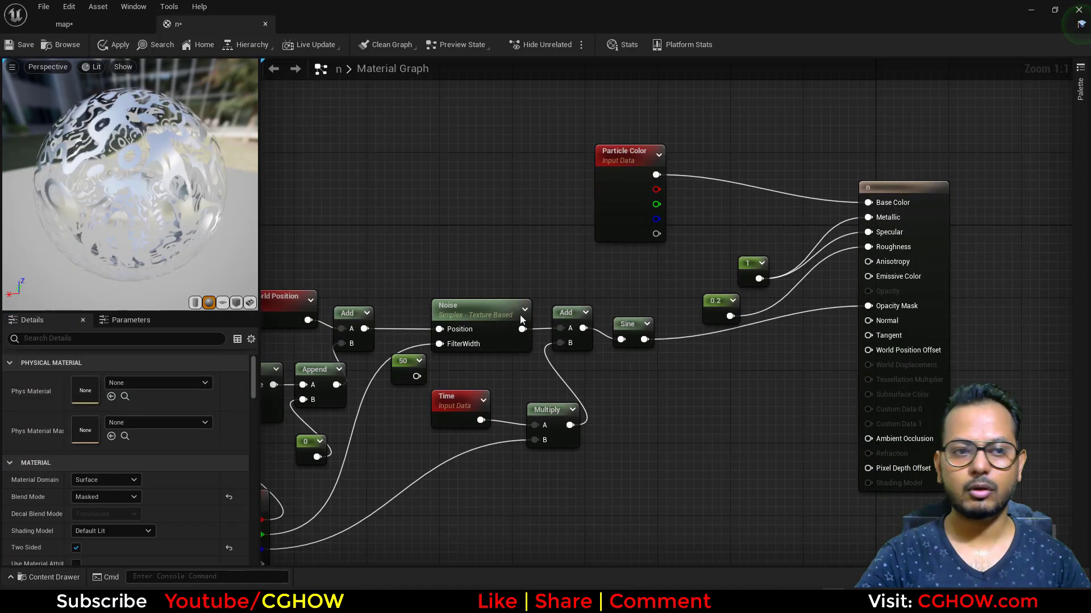
pyautogui.moveTo(323, 183); pyautogui.dragTo(502, 124, button='right')
pyautogui.click(9, 46)
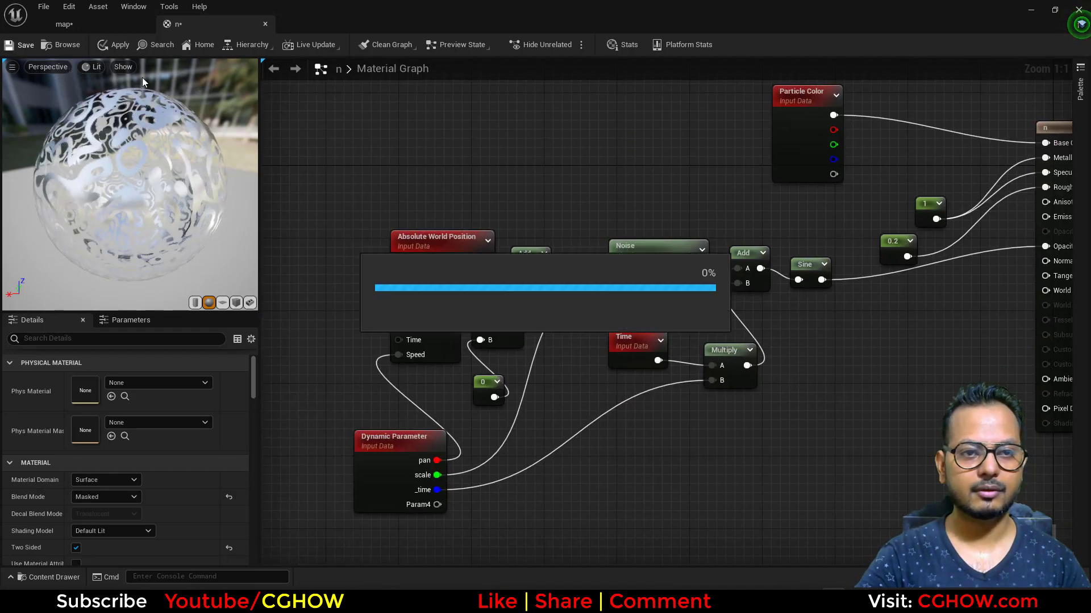
pyautogui.click(263, 24)
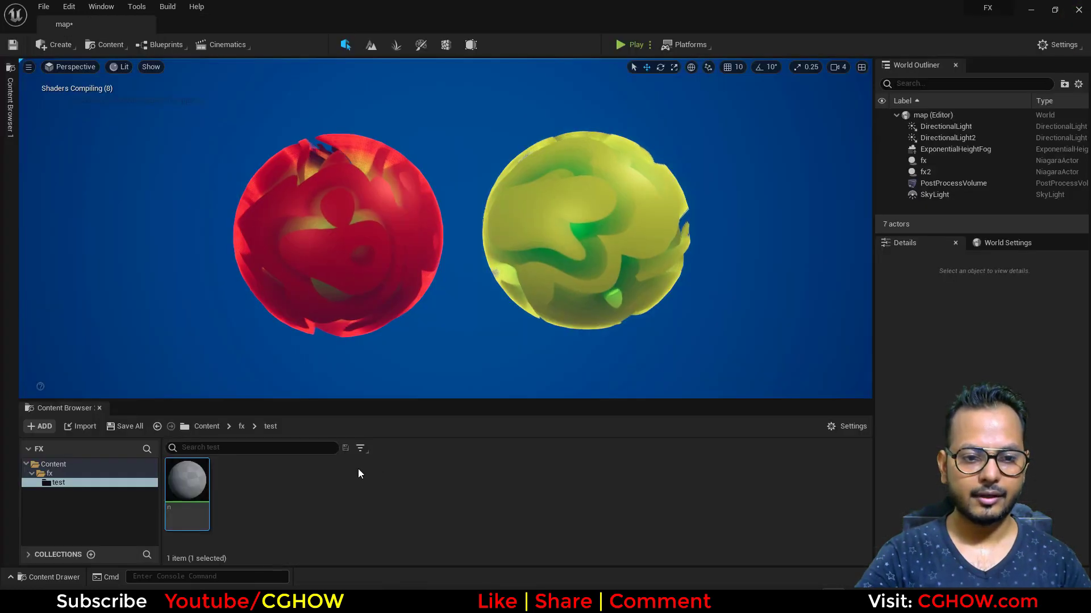
# Create a new Niagara System in the test folder from the Fountain emitter template.
pyautogui.rightClick(358, 468)
pyautogui.moveTo(401, 372)
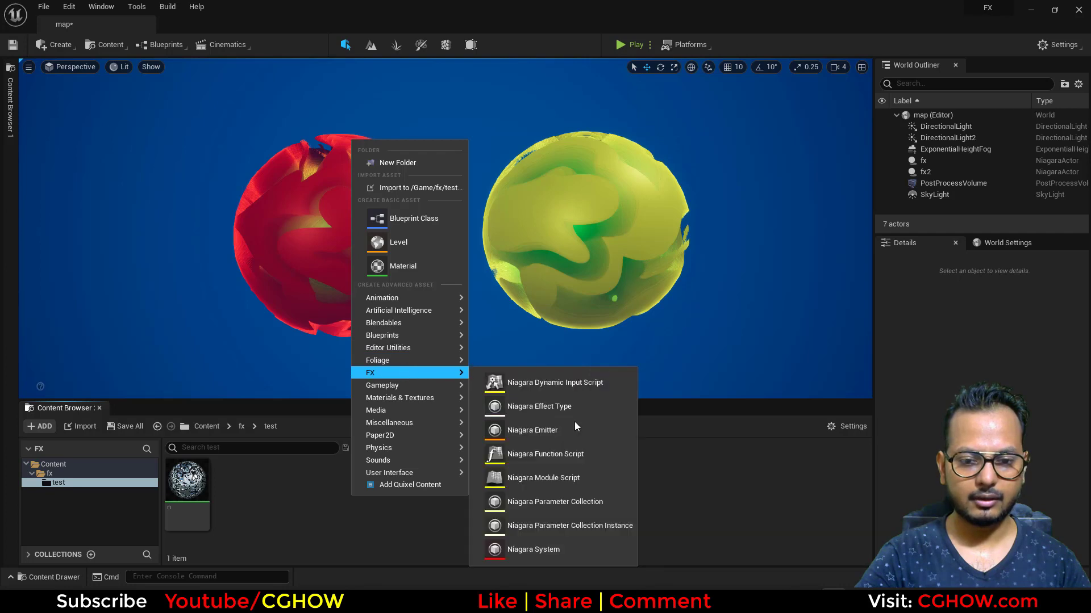
pyautogui.click(585, 543)
pyautogui.click(496, 456)
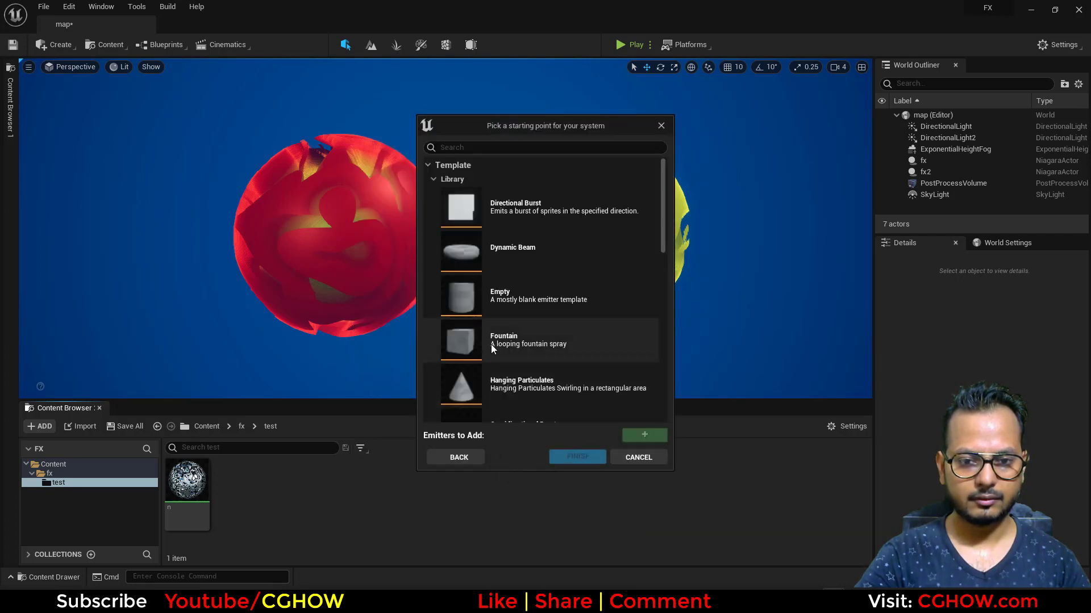
pyautogui.scroll(-3, 512, 284)
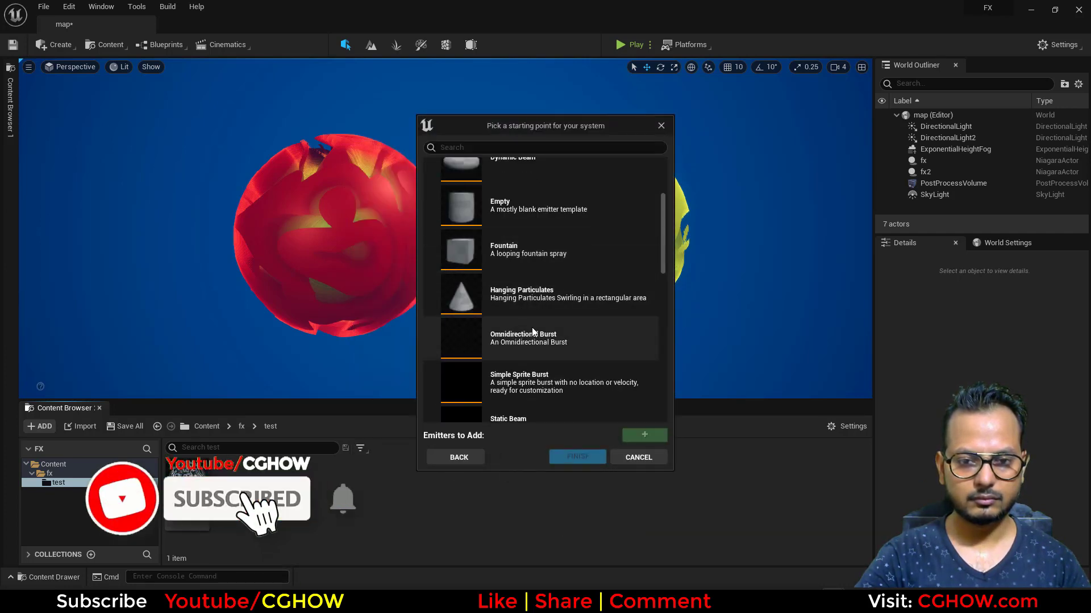
pyautogui.click(529, 244)
pyautogui.click(638, 436)
pyautogui.click(574, 457)
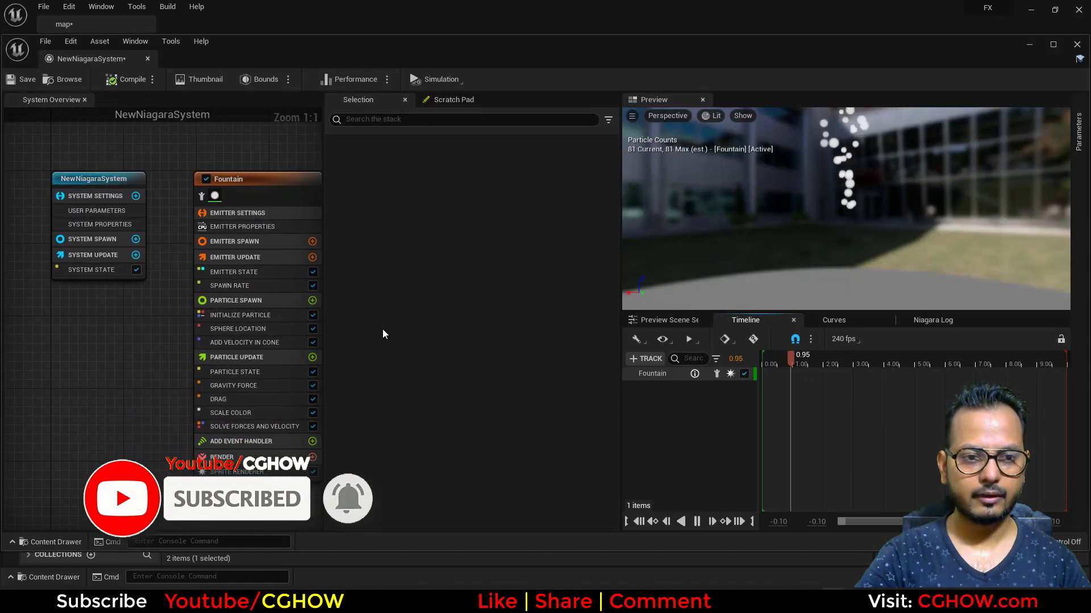
# Delete the Sprite Renderer, Scale Color, Drag and Gravity Force modules from the Fountain emitter.
pyautogui.moveTo(153, 334); pyautogui.dragTo(58, 291, button='right')
pyautogui.click(147, 428)
pyautogui.press('Delete')
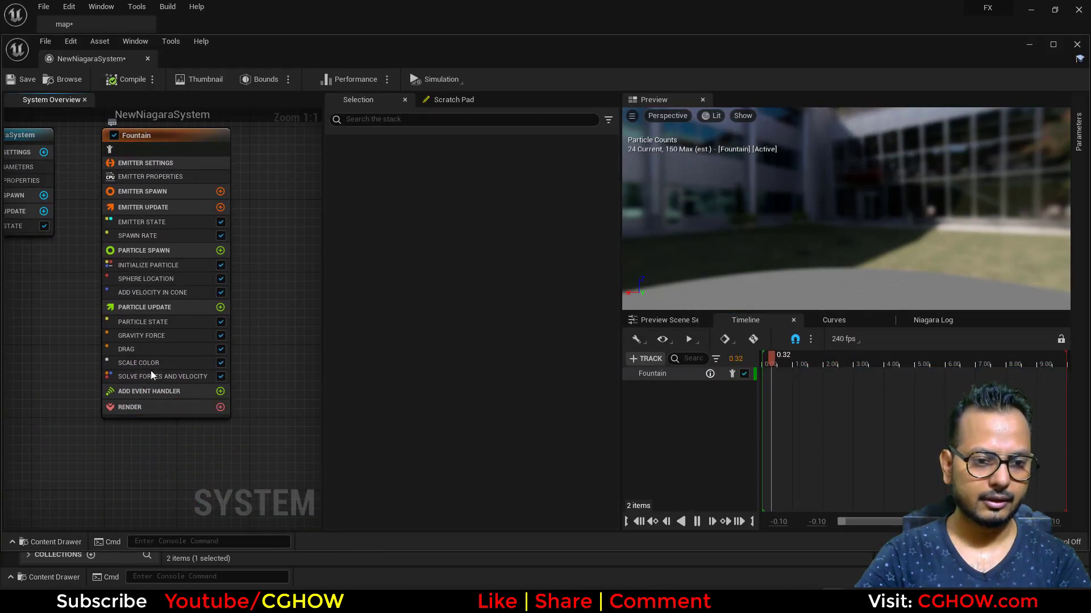
pyautogui.click(151, 366)
pyautogui.press('Delete')
pyautogui.click(144, 352)
pyautogui.press('Delete')
pyautogui.click(143, 339)
pyautogui.press('Delete')
# Delete the Add Velocity in Cone, Sphere Location and Spawn Rate modules from the Fountain emitter.
pyautogui.click(159, 287)
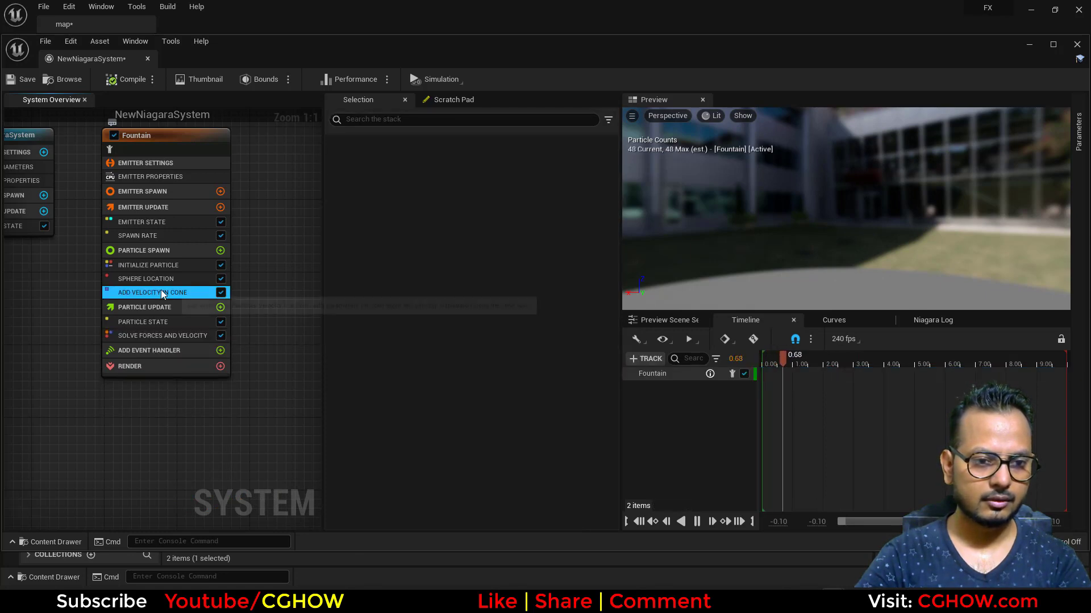
pyautogui.press('Delete')
pyautogui.click(163, 278)
pyautogui.press('Delete')
pyautogui.click(170, 236)
pyautogui.press('Delete')
pyautogui.moveTo(139, 223); pyautogui.dragTo(183, 272, button='right')
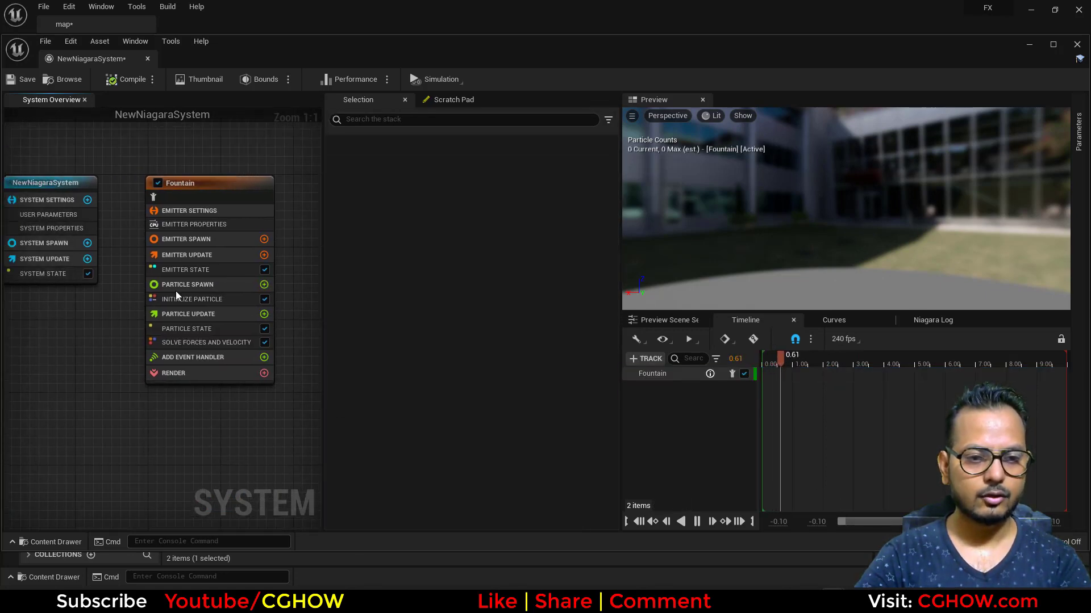
# Add a Mesh Renderer to the Fountain emitter and assign sm_sphere1 as its mesh.
pyautogui.click(227, 360)
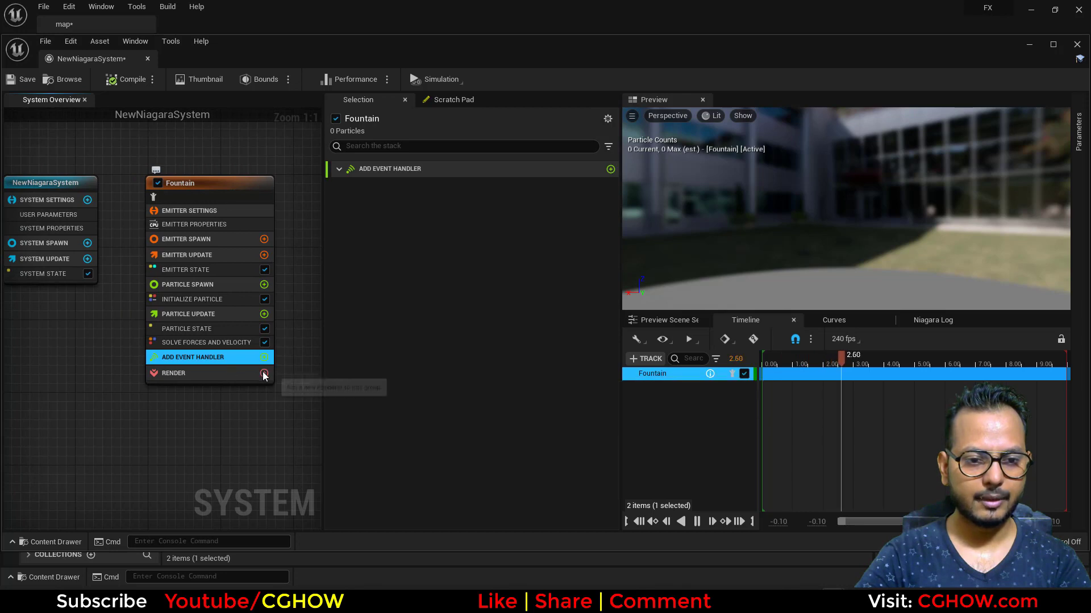
pyautogui.click(264, 374)
pyautogui.click(299, 206)
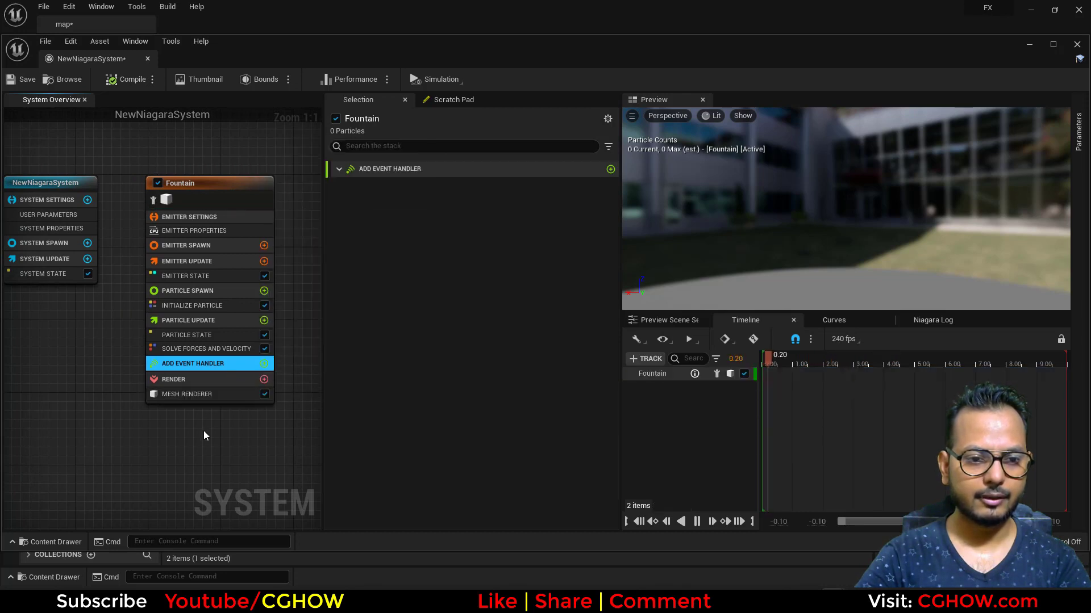
pyautogui.click(202, 396)
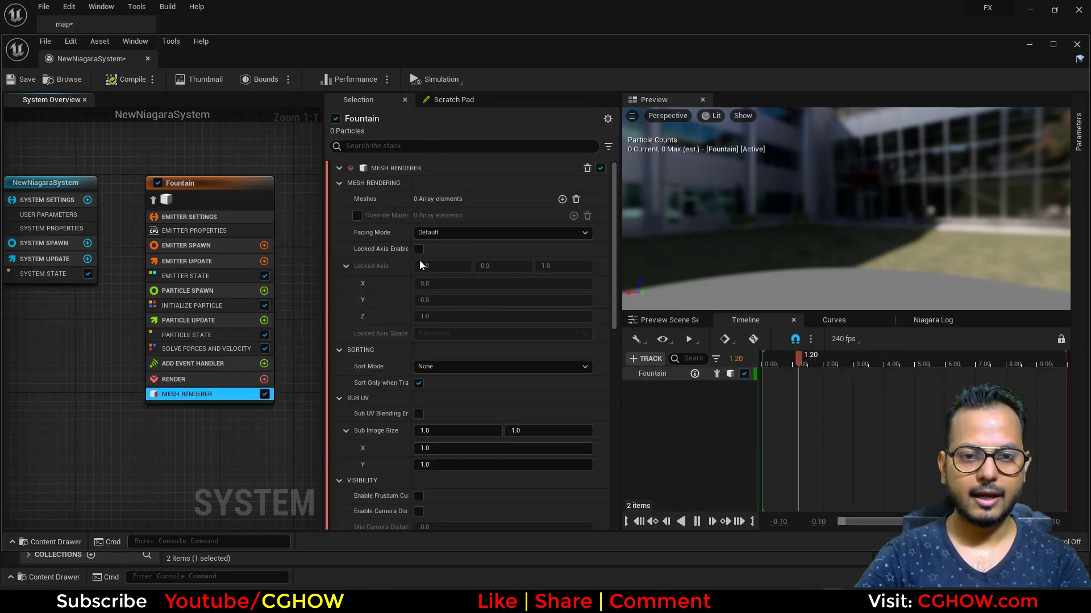
pyautogui.click(562, 199)
pyautogui.click(464, 220)
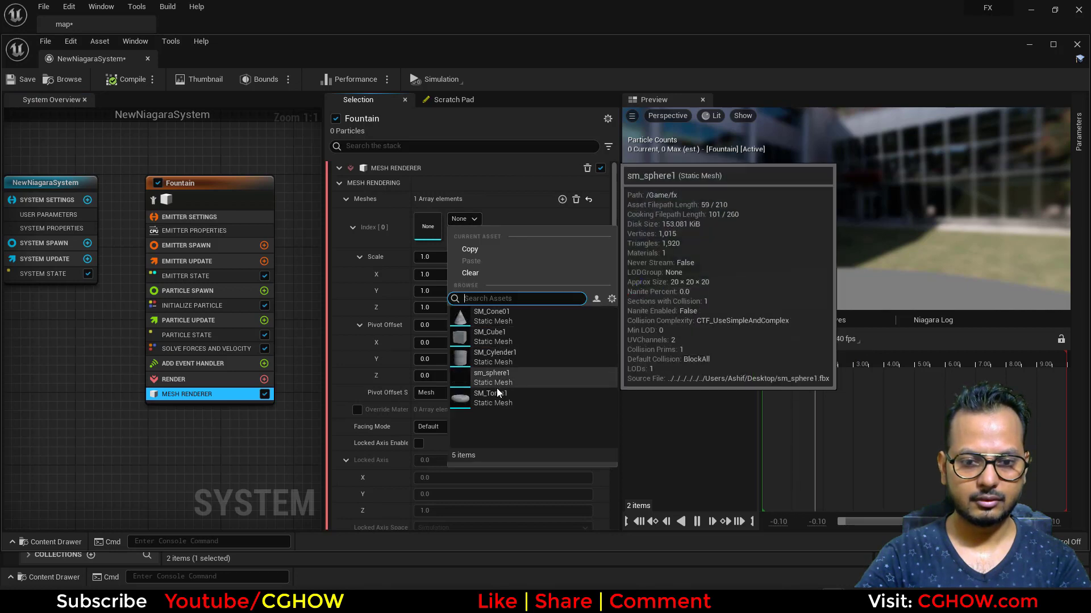
pyautogui.click(510, 374)
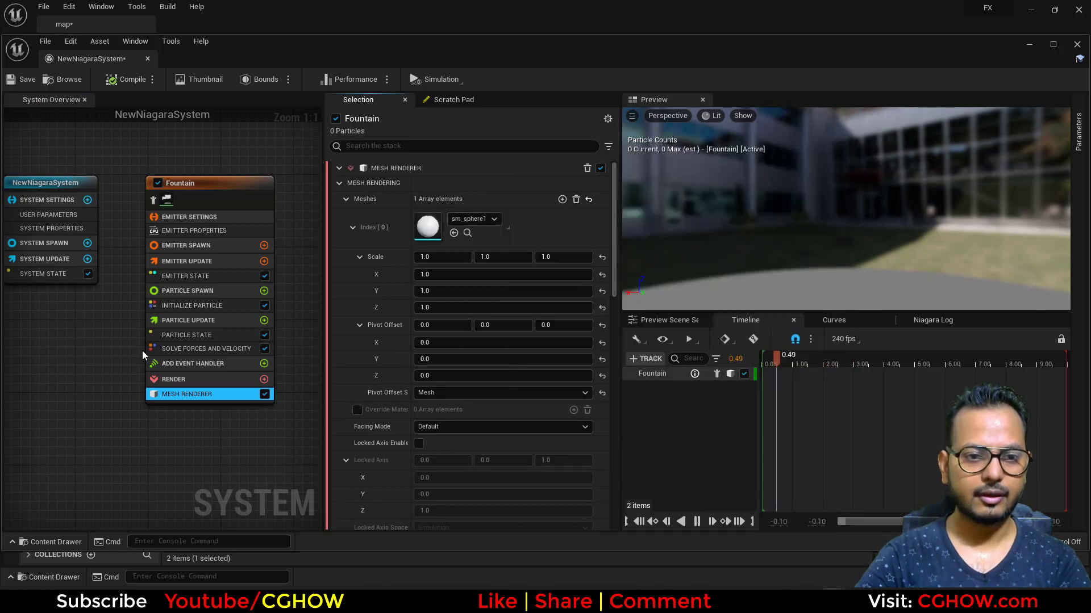
# Add a Spawn Burst Instantaneous module to the Fountain emitter's Emitter Update.
pyautogui.click(250, 276)
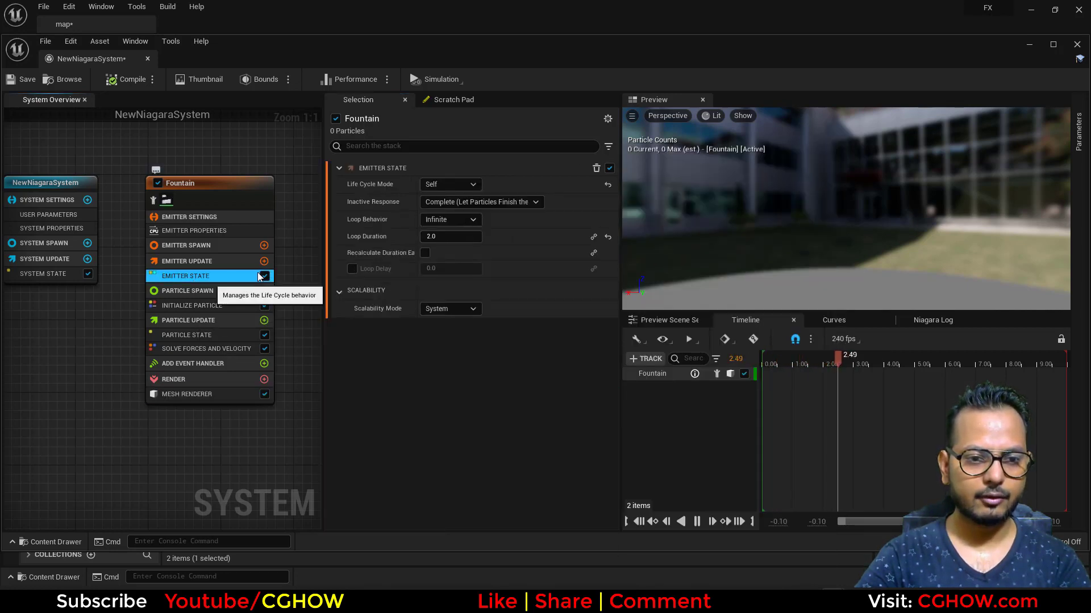
pyautogui.click(264, 261)
pyautogui.click(104, 397)
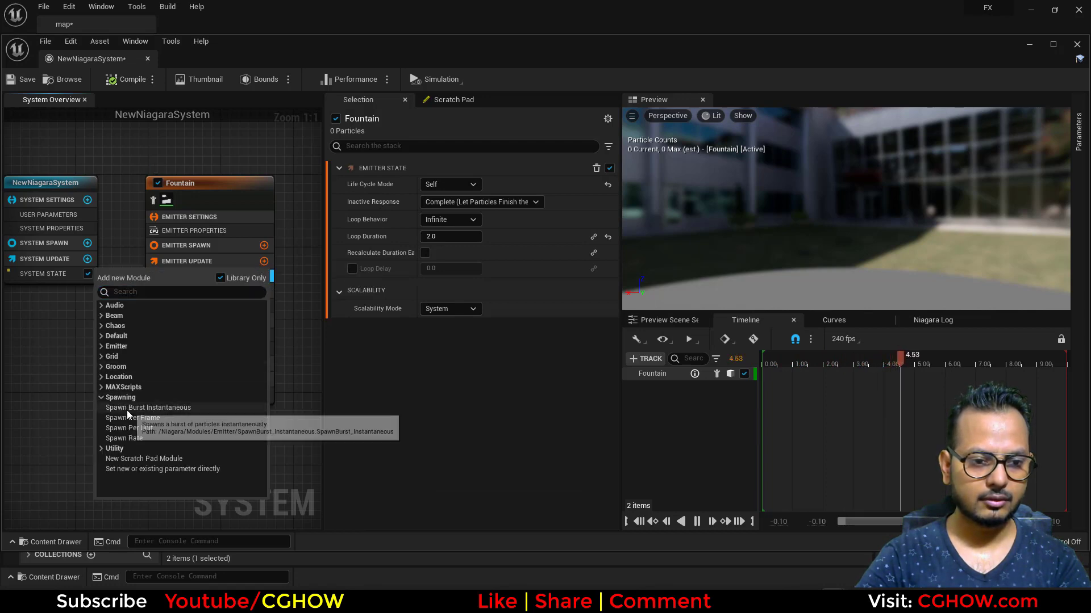
pyautogui.click(128, 410)
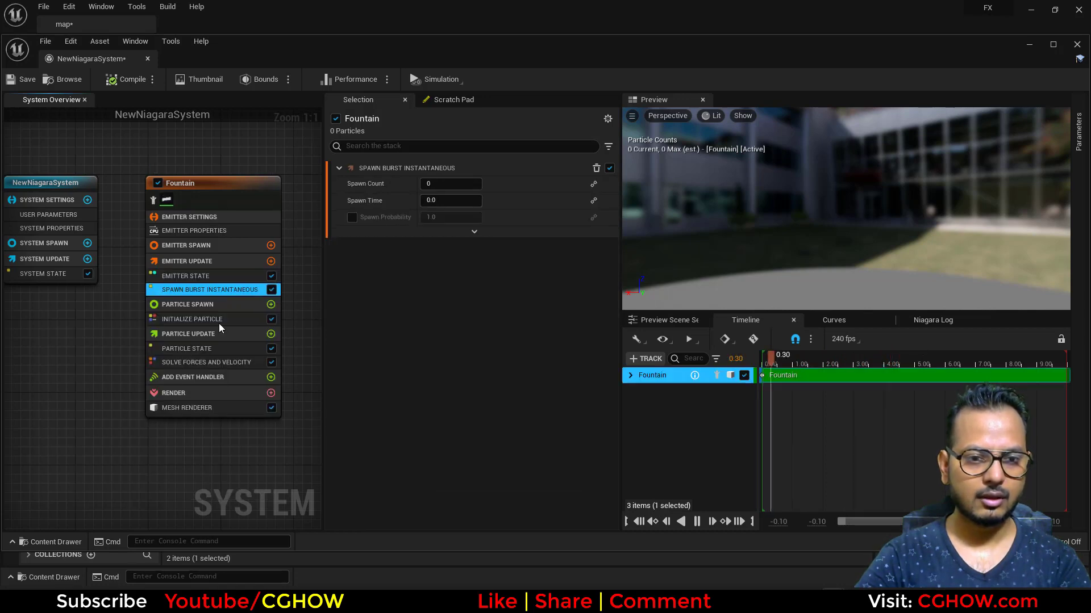
# Set the Emitter State's Loop Behavior to Once.
pyautogui.click(196, 276)
pyautogui.click(446, 220)
pyautogui.click(444, 243)
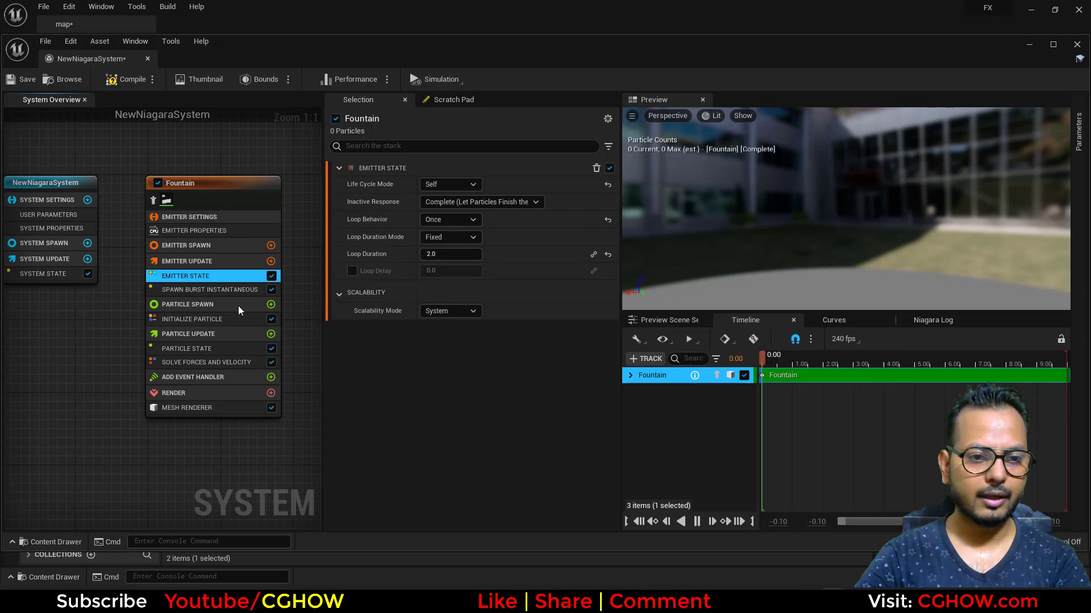
# Set the Spawn Count of Spawn Burst Instantaneous to 50.
pyautogui.click(237, 289)
pyautogui.click(451, 184)
pyautogui.write('50')
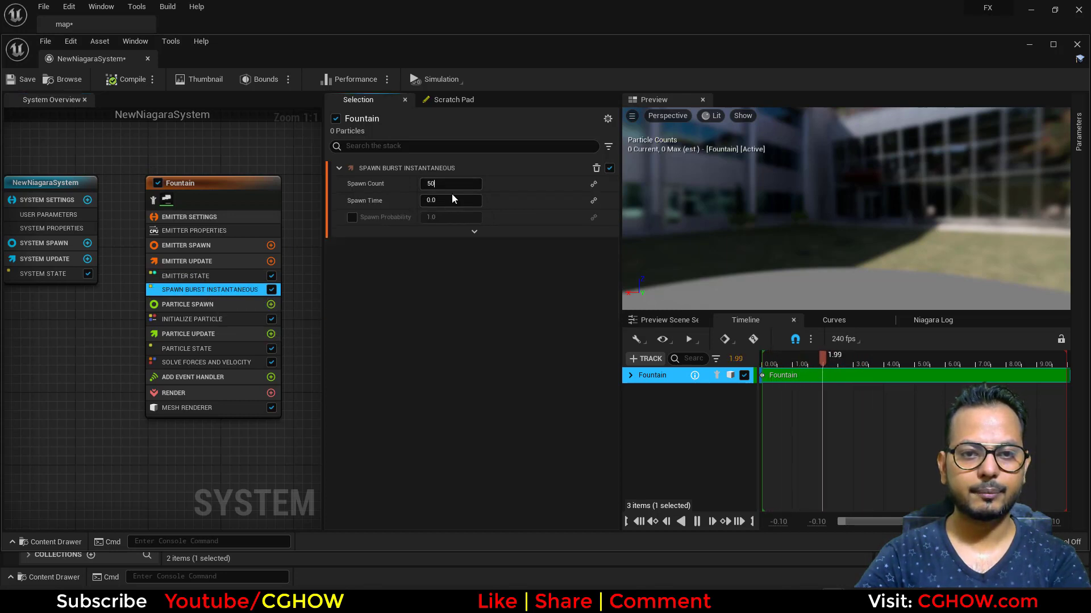
# Apply the burst Spawn Count of 50 and turn off Kill Particles When Lifetime Has Elapsed in the Fountain emitter's Particle State.
pyautogui.press('Return')
pyautogui.moveTo(113, 331); pyautogui.dragTo(112, 301, button='right')
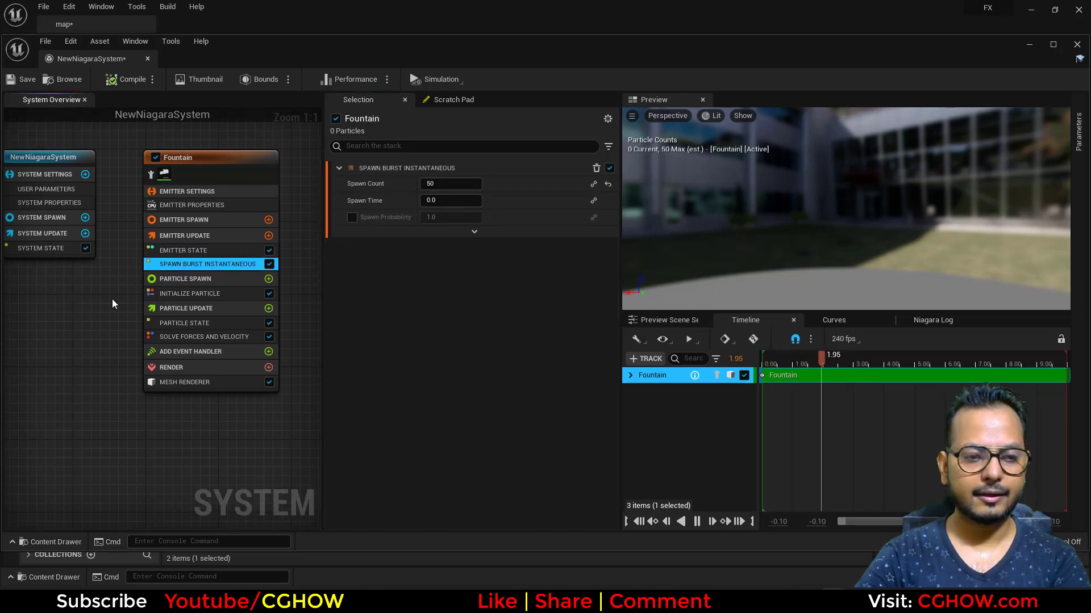
pyautogui.click(202, 291)
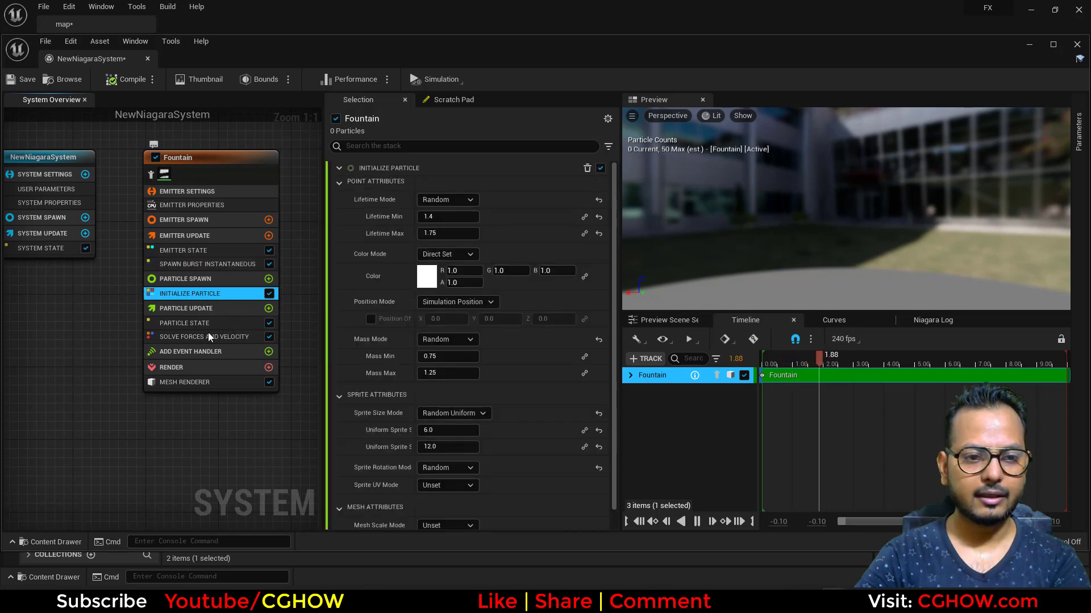
pyautogui.click(222, 324)
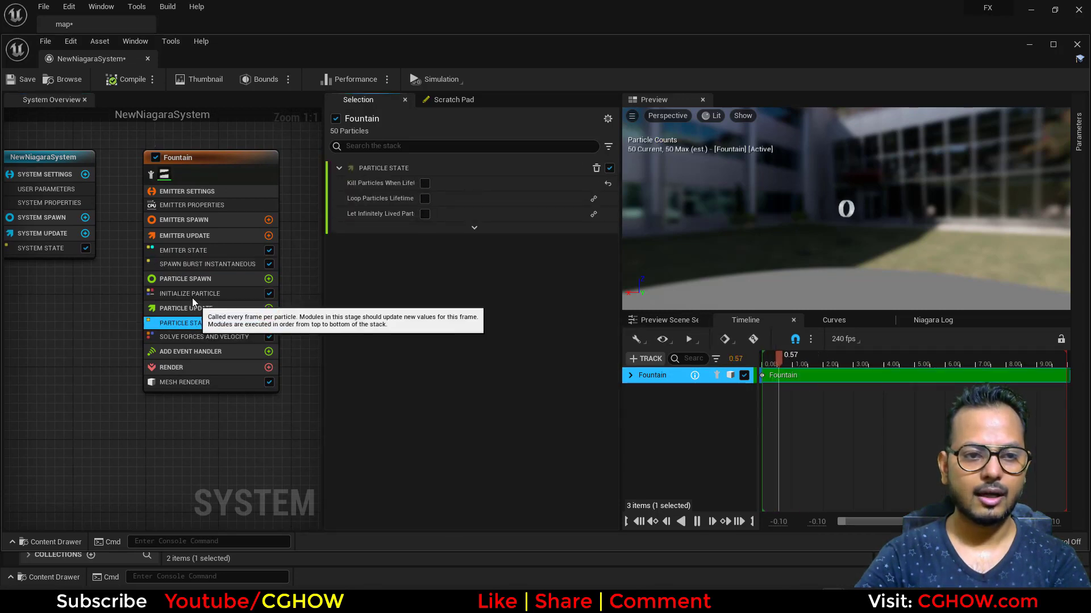
# Set Initialize Particle's Mesh Scale Mode to Uniform with a Mesh Uniform Scale of 10.
pyautogui.click(191, 294)
pyautogui.click(445, 510)
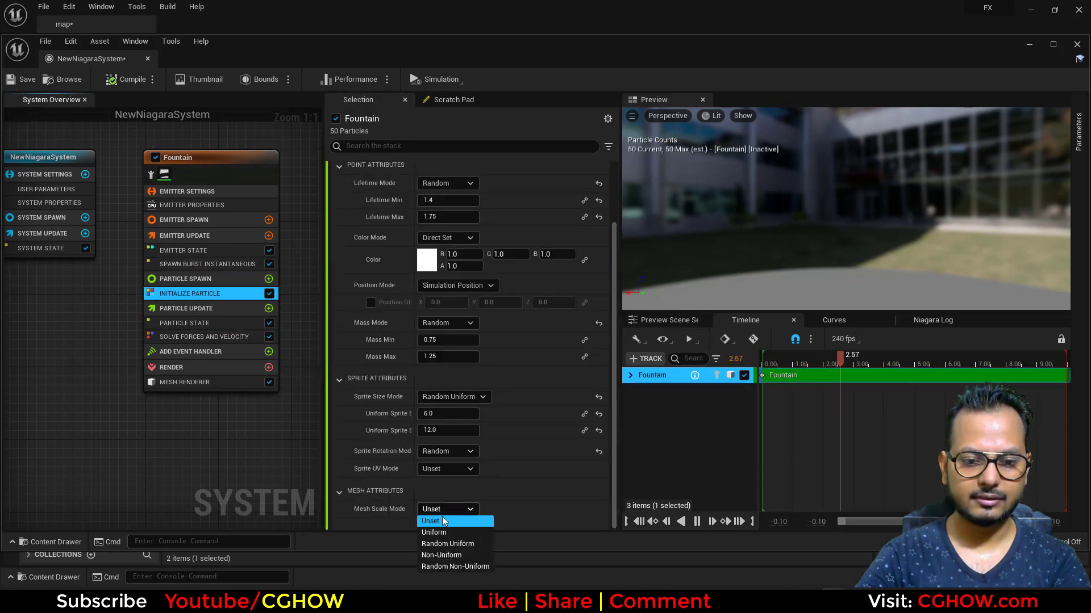
pyautogui.click(439, 531)
pyautogui.click(451, 509)
pyautogui.write('10')
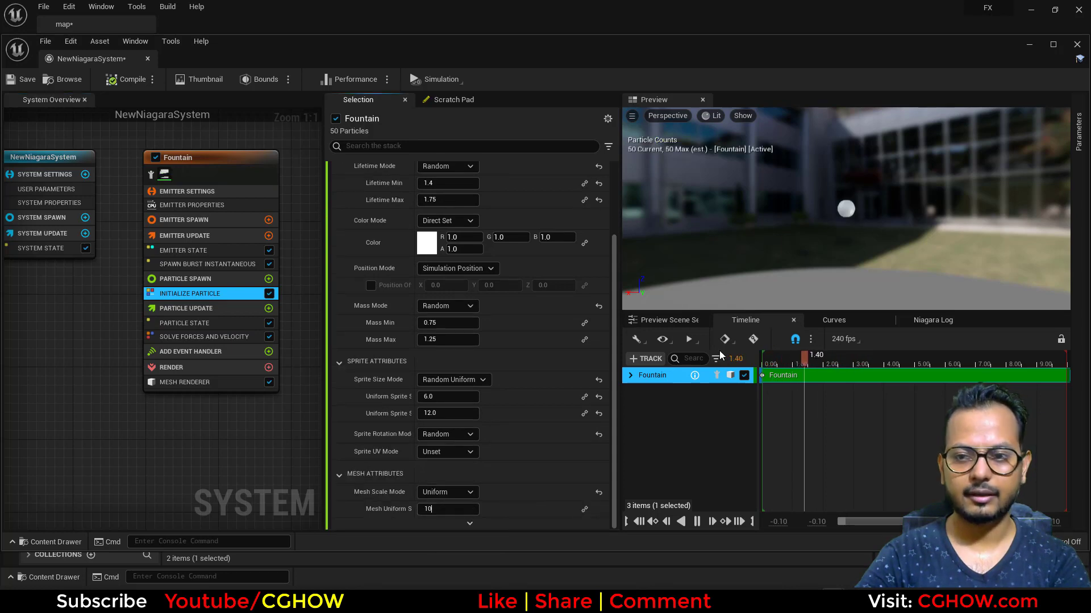
pyautogui.press('Return')
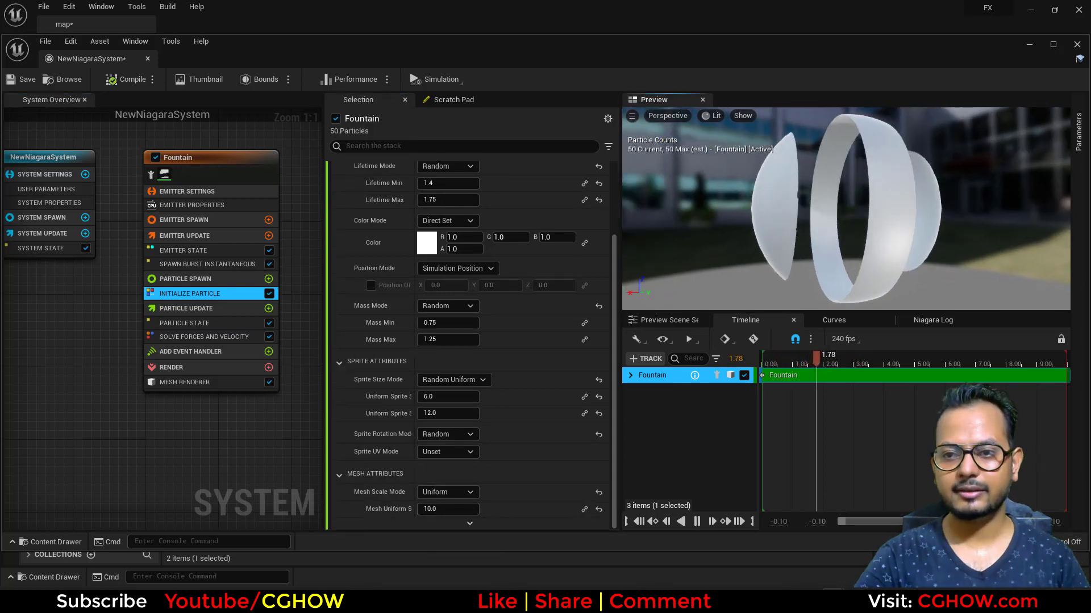
# Add a Dynamic Material Parameters module to the Fountain emitter's Particle Update.
pyautogui.click(269, 309)
pyautogui.write('dyn')
pyautogui.click(162, 363)
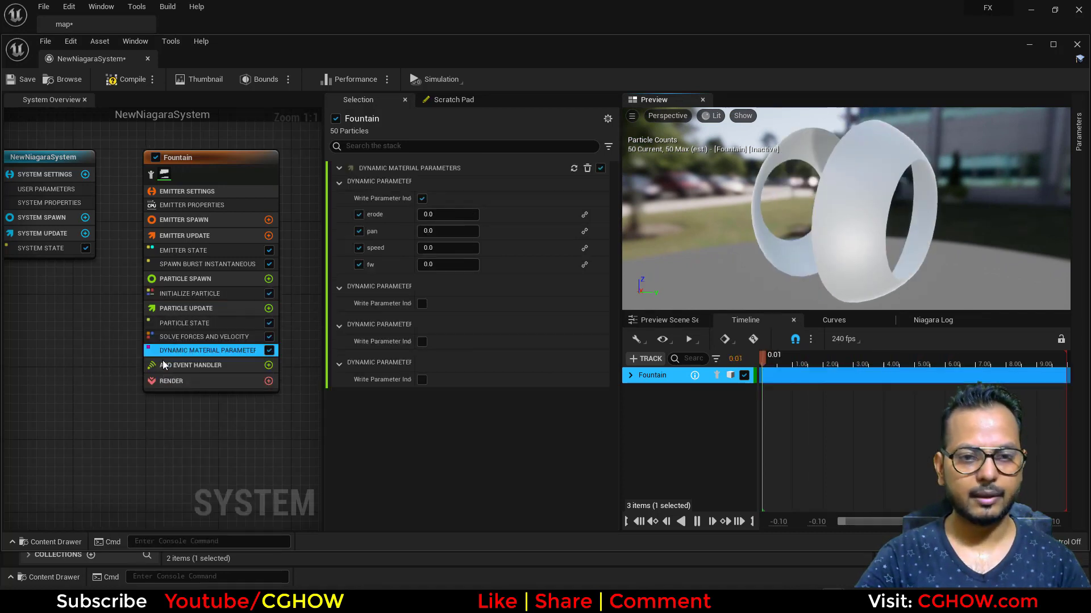